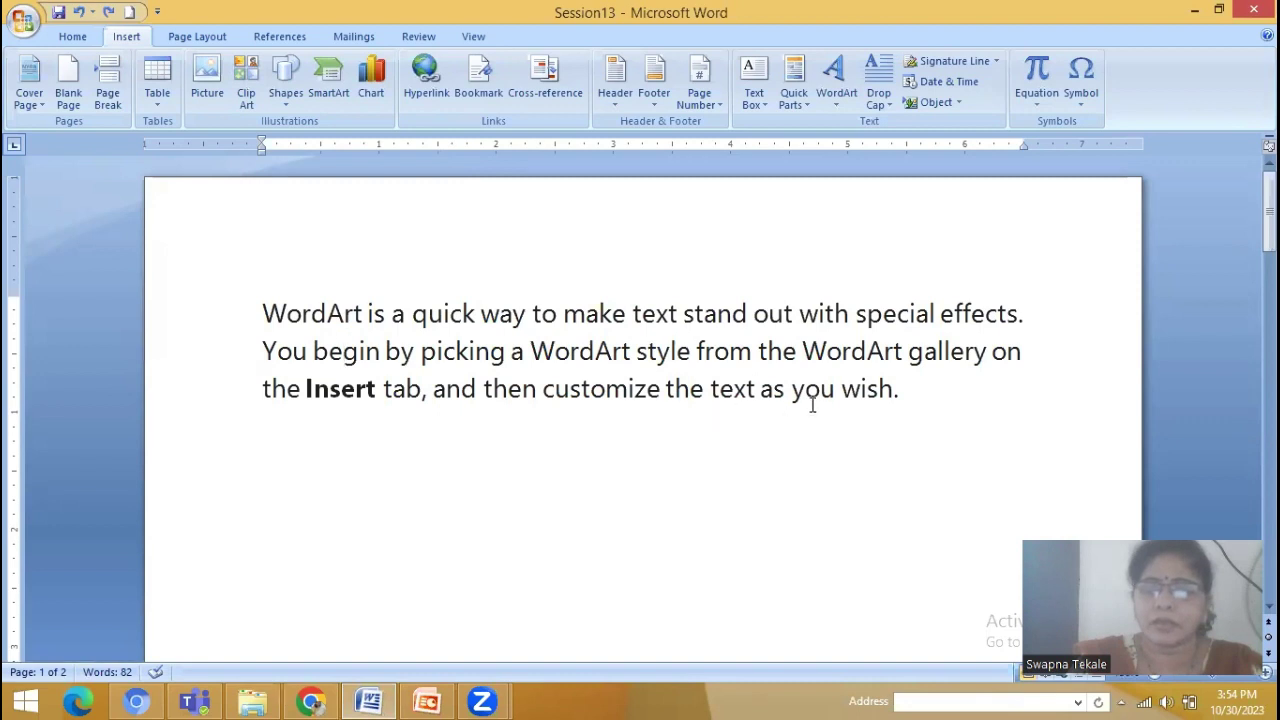
Add the text "Happy Birthday" on a new line below the paragraph, leaving one blank line between them
click(917, 377)
key(Return)
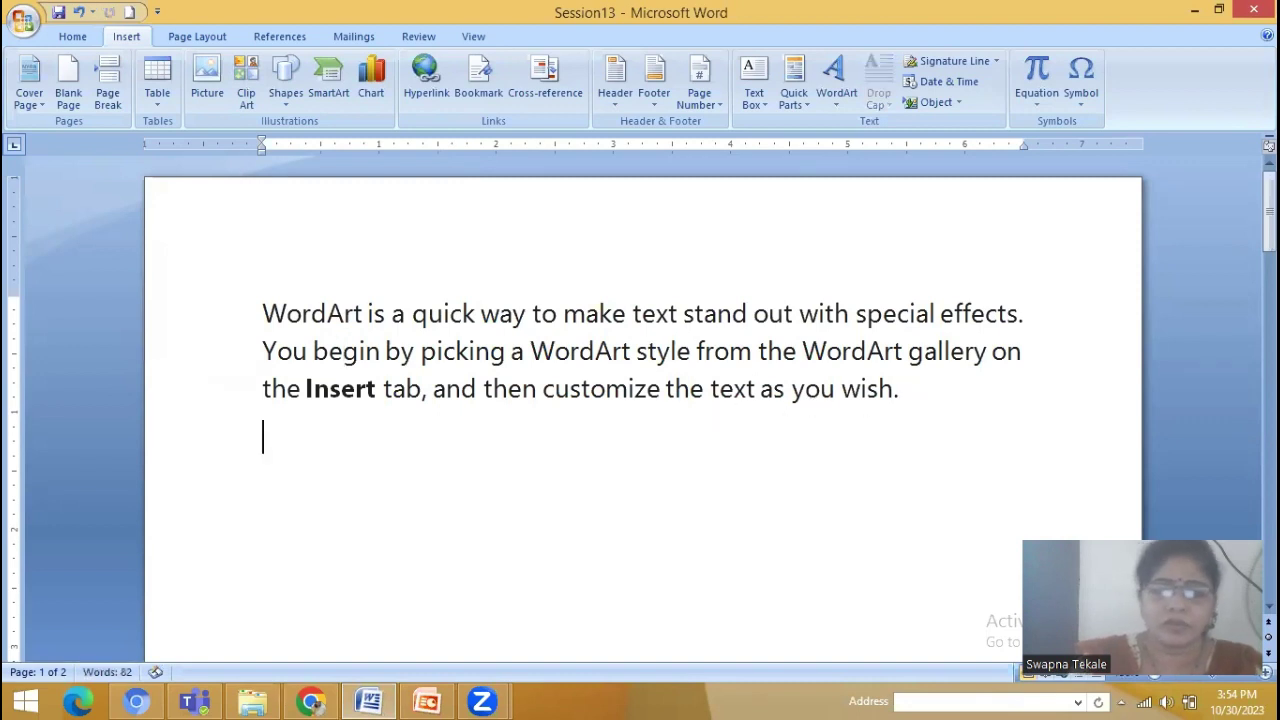
key(Return)
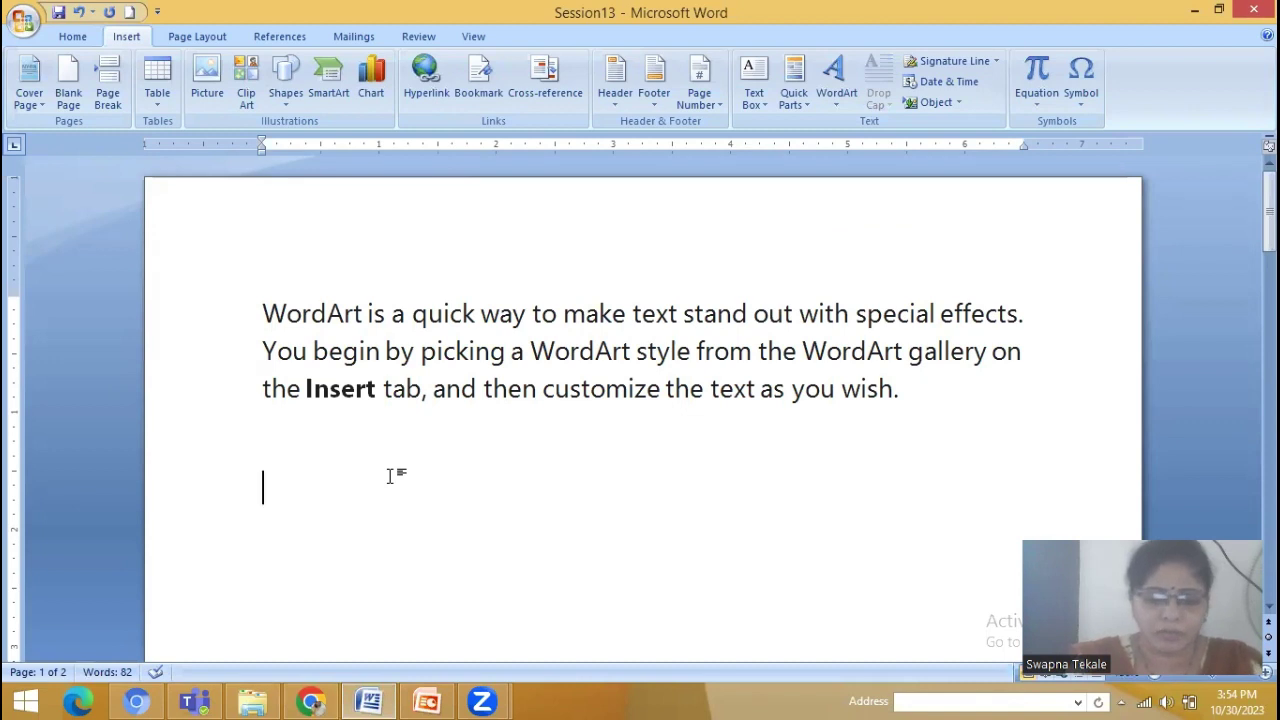
text(Happy)
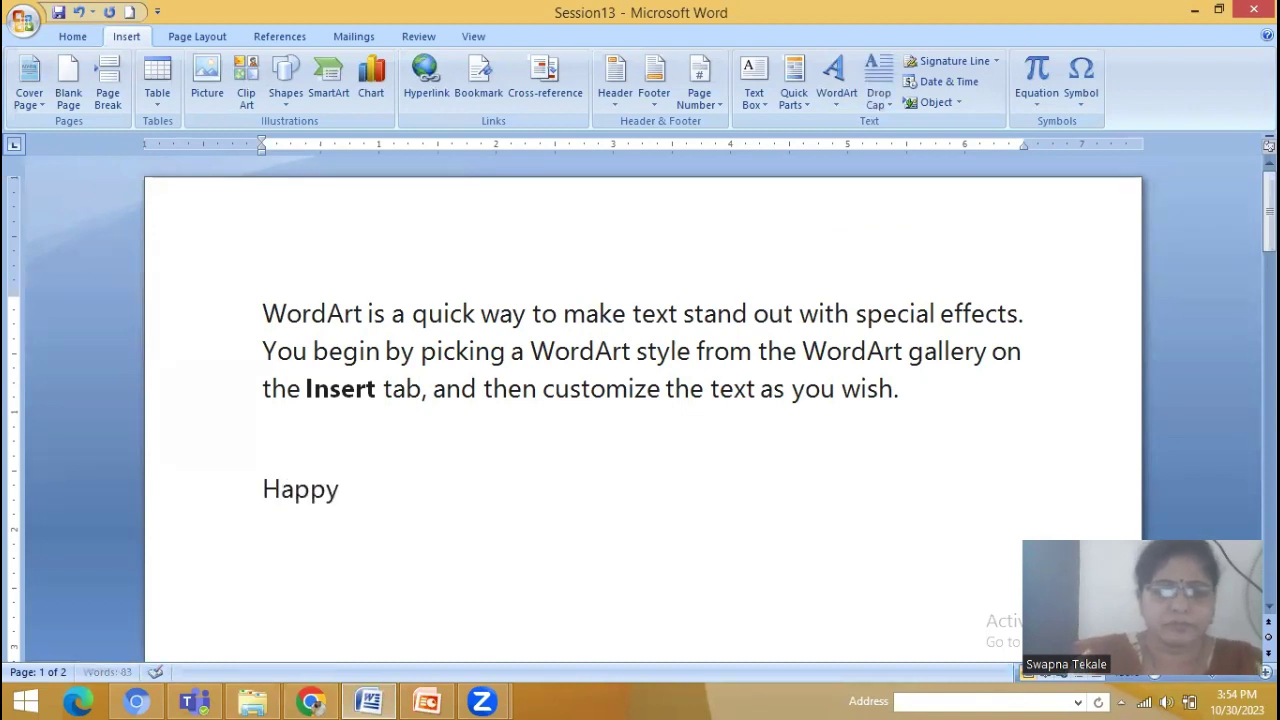
text( Bi)
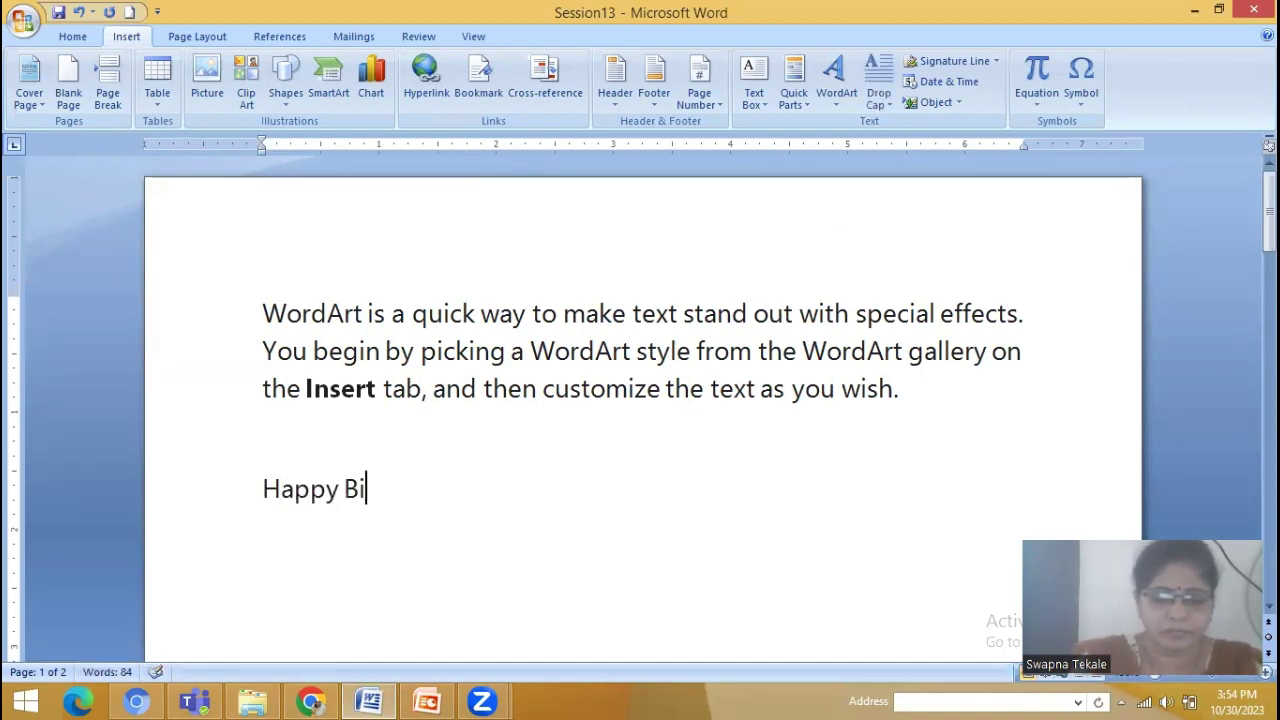
text(rthd)
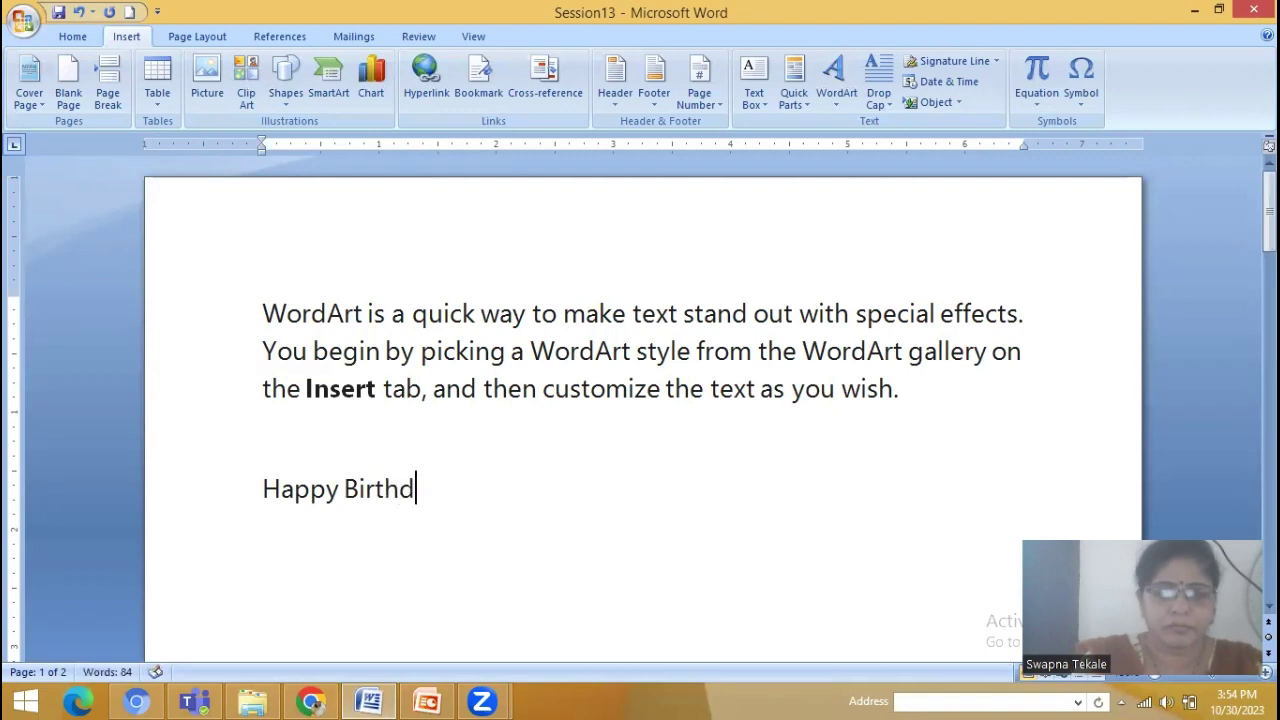
text(ay)
Turn the "Happy Birthday" line into WordArt using the arched black style from the gallery's first row
key(shift+Home)
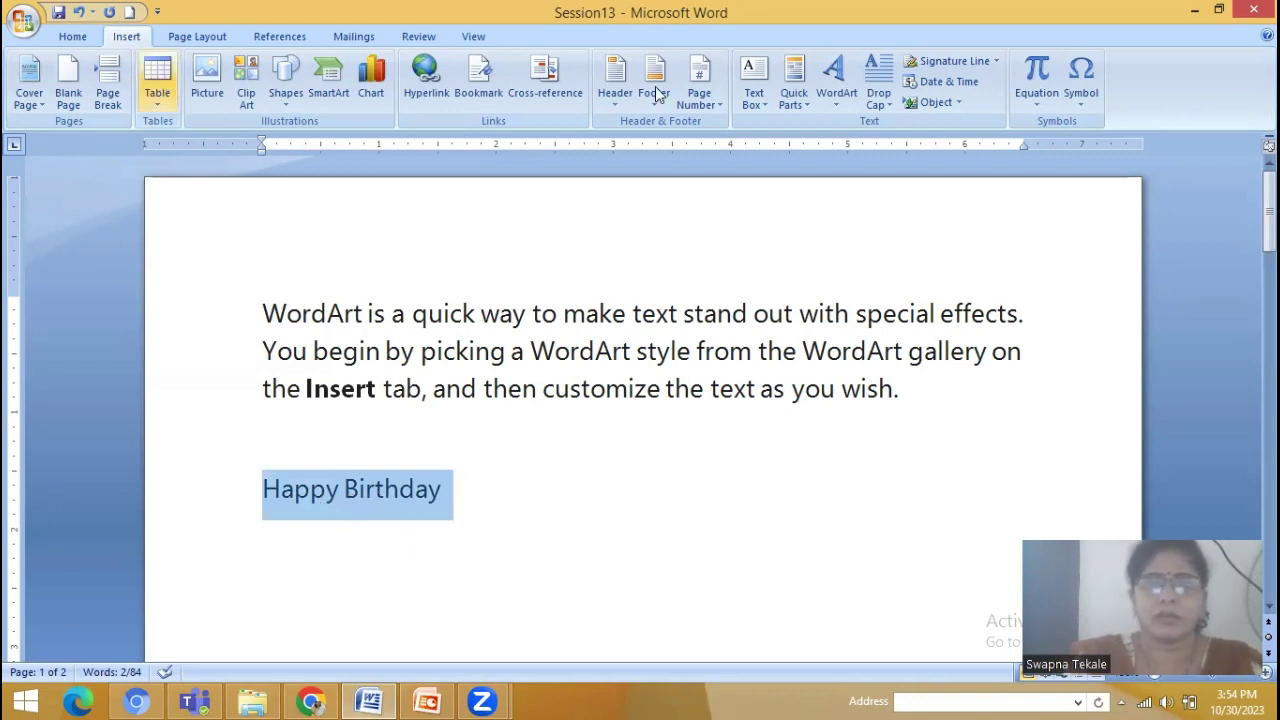
click(833, 101)
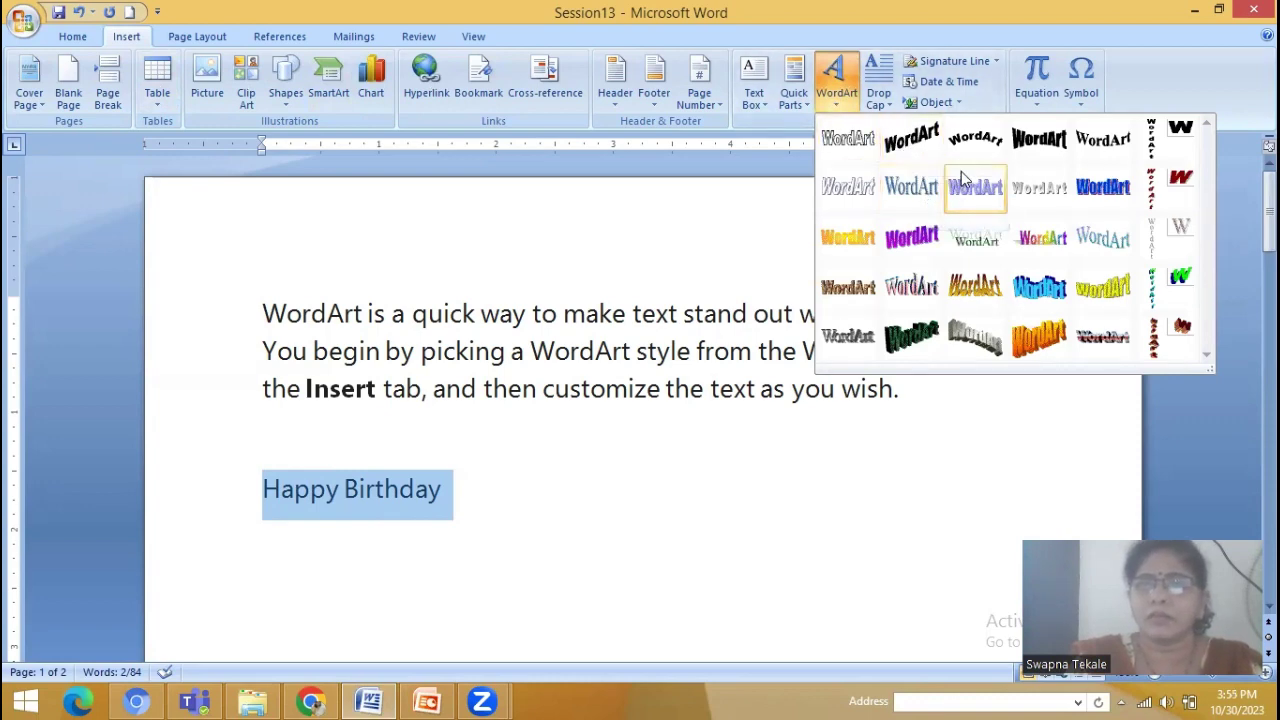
click(983, 140)
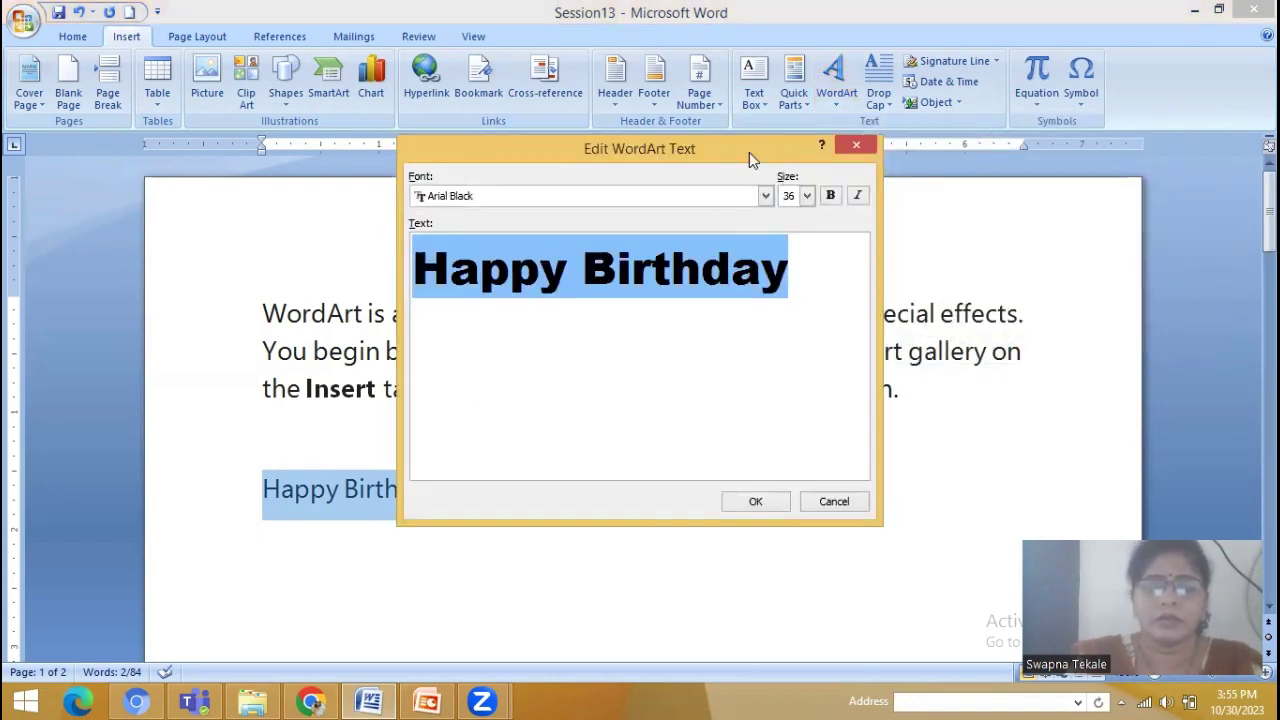
drag(749, 152, 738, 143)
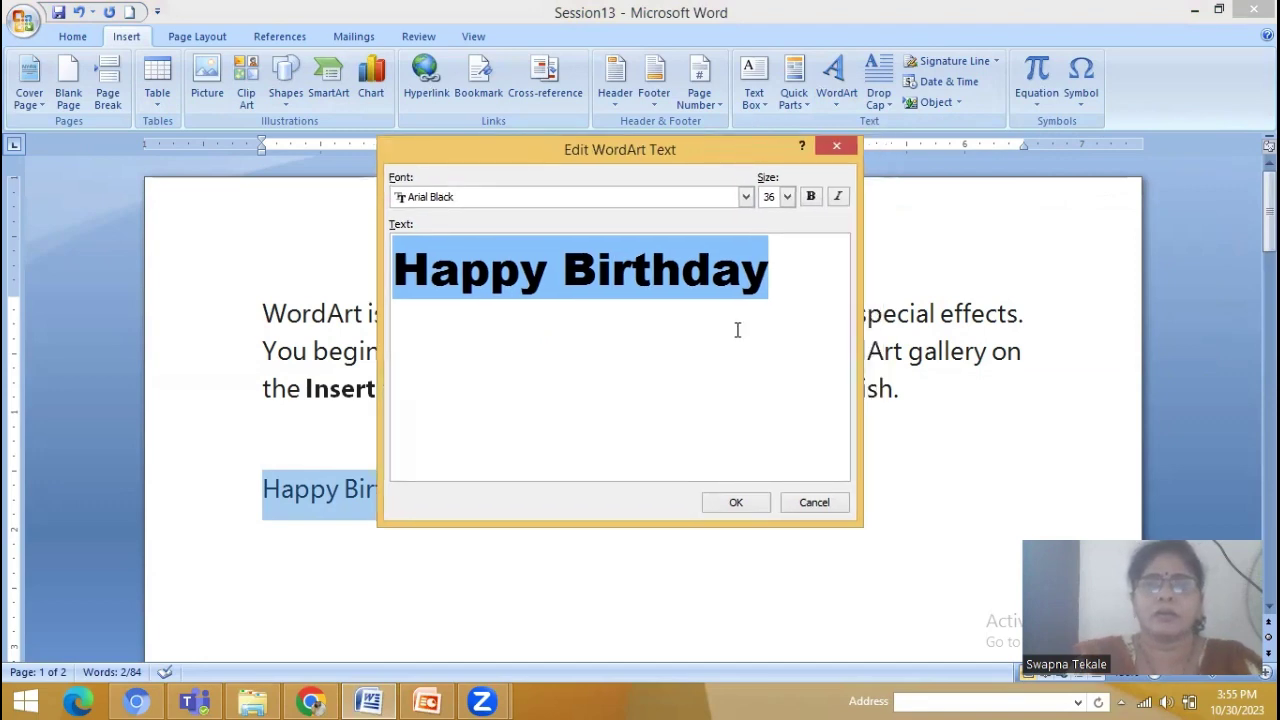
click(736, 503)
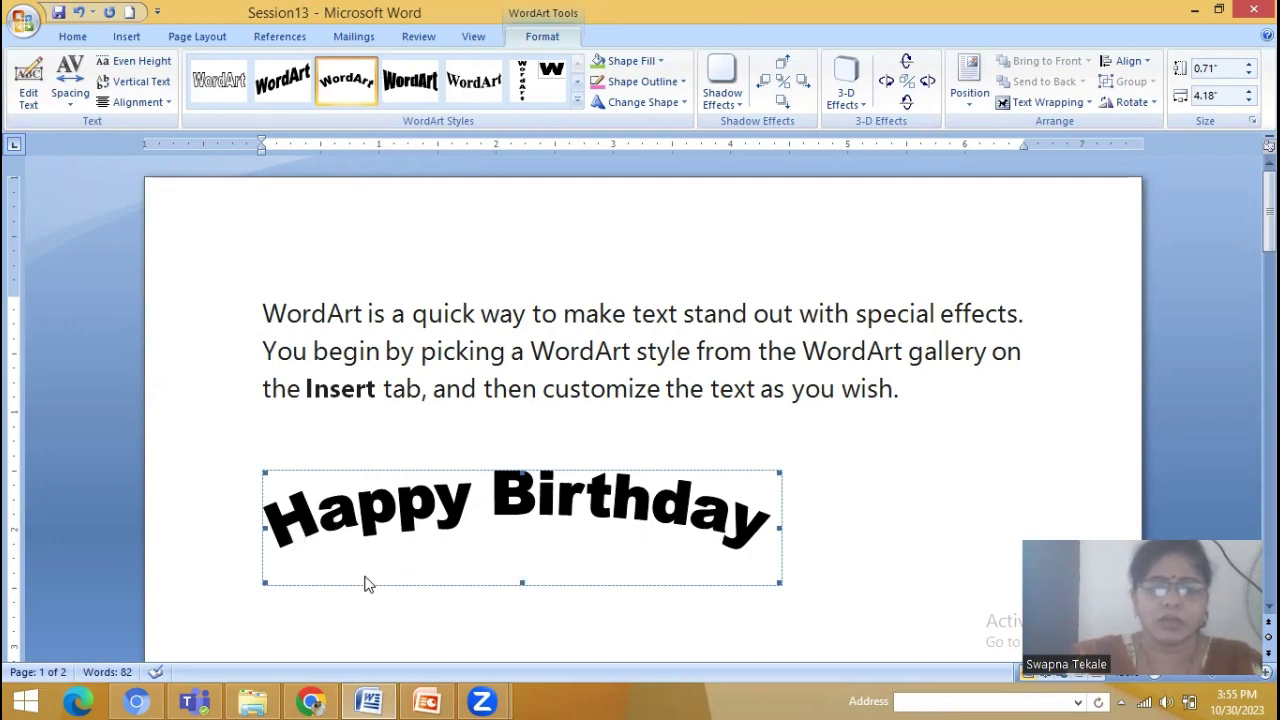
Edit the WordArt text and set its font to Bookman Old Style
click(29, 106)
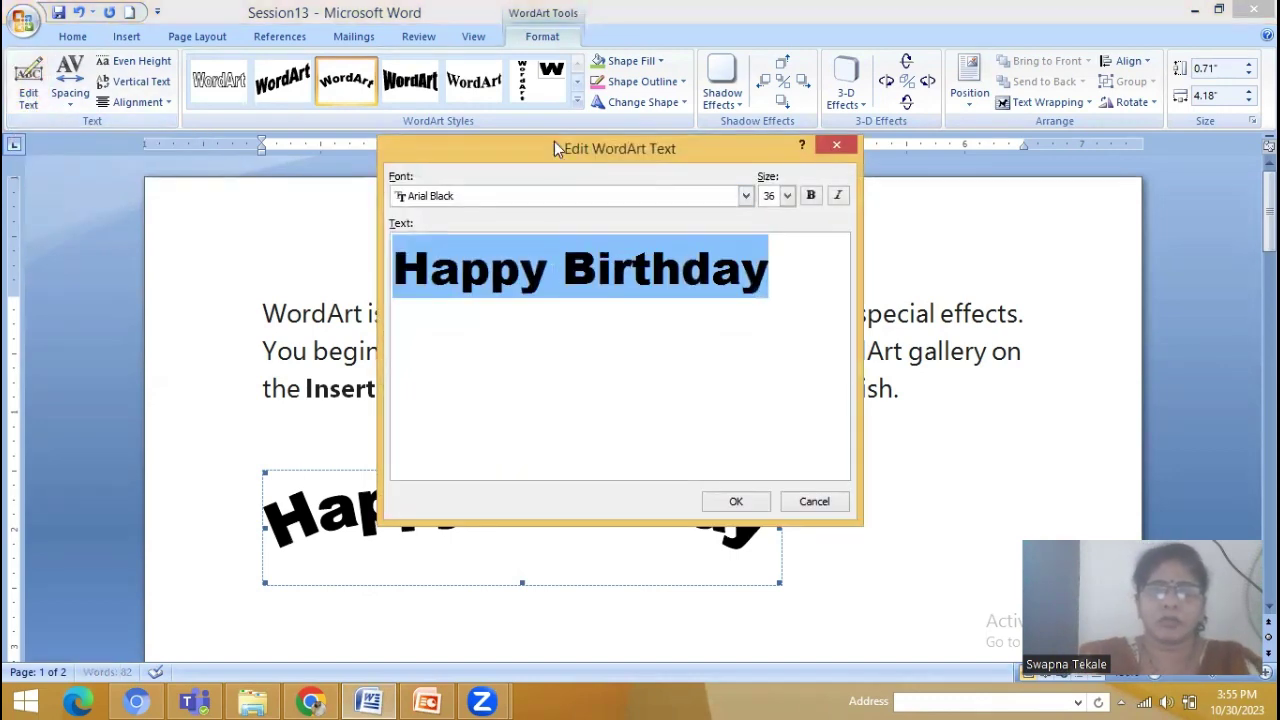
drag(554, 142, 561, 131)
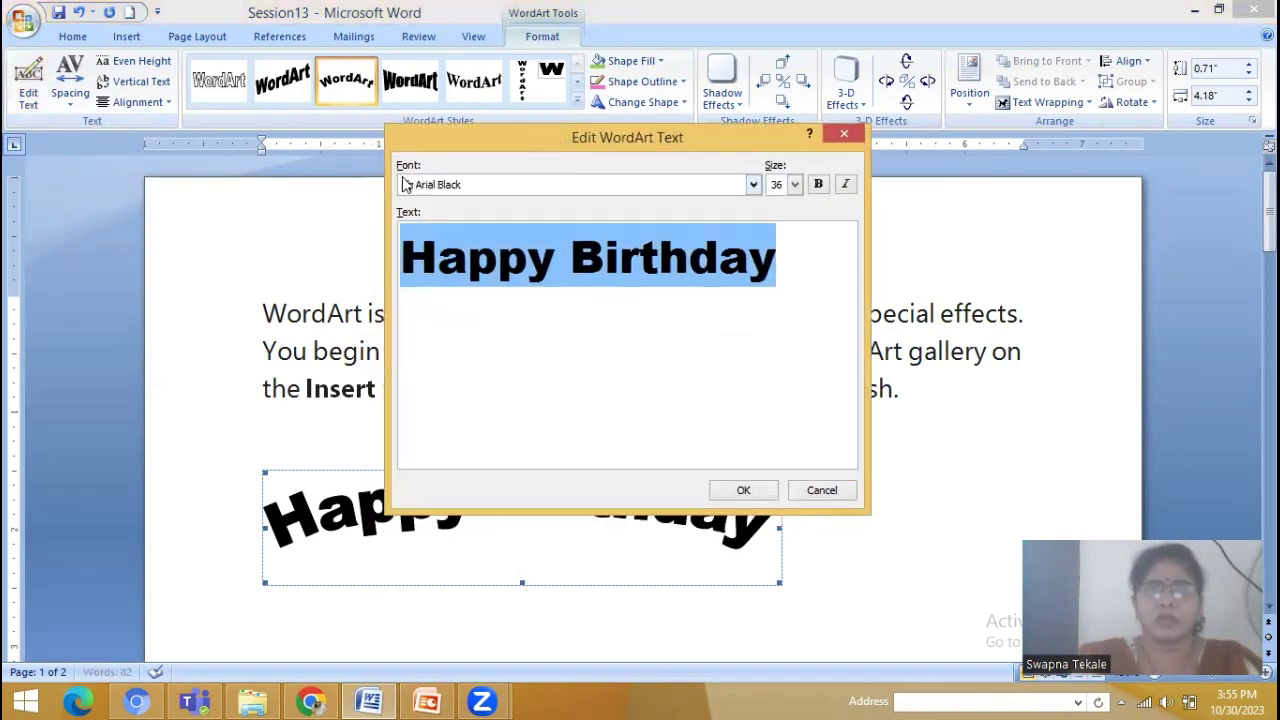
click(753, 185)
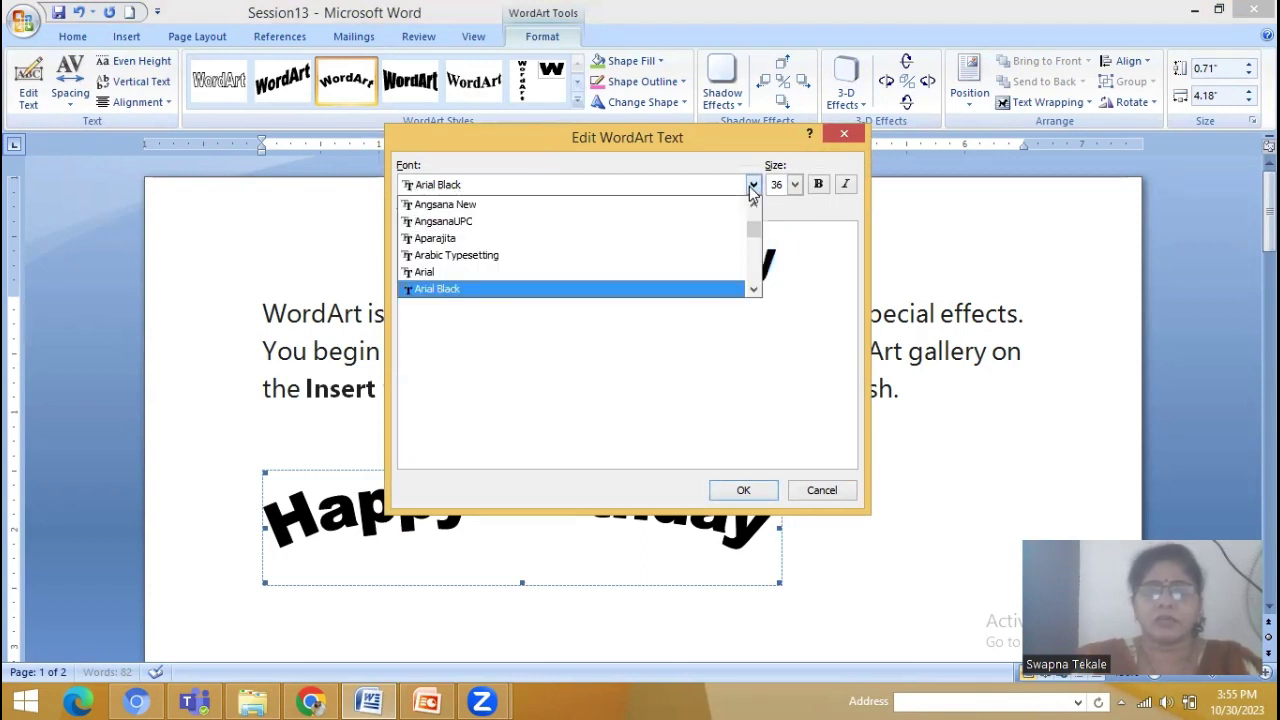
click(754, 289)
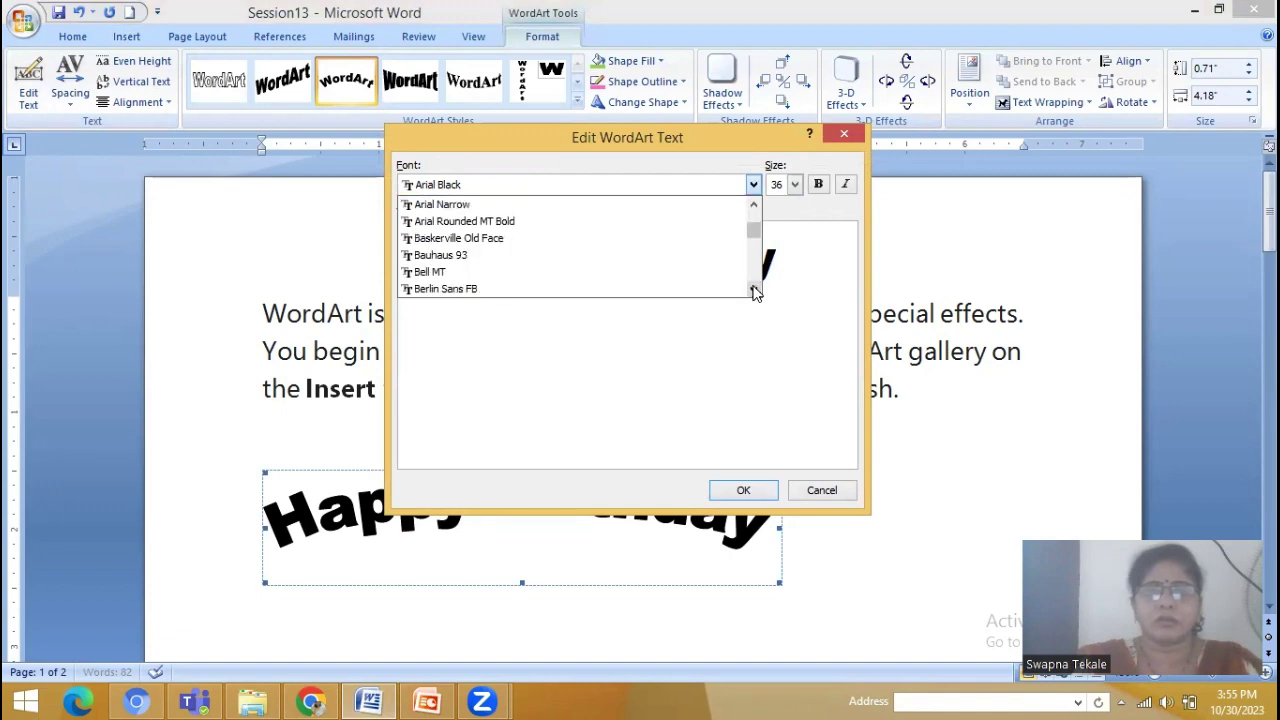
click(754, 289)
click(754, 289)
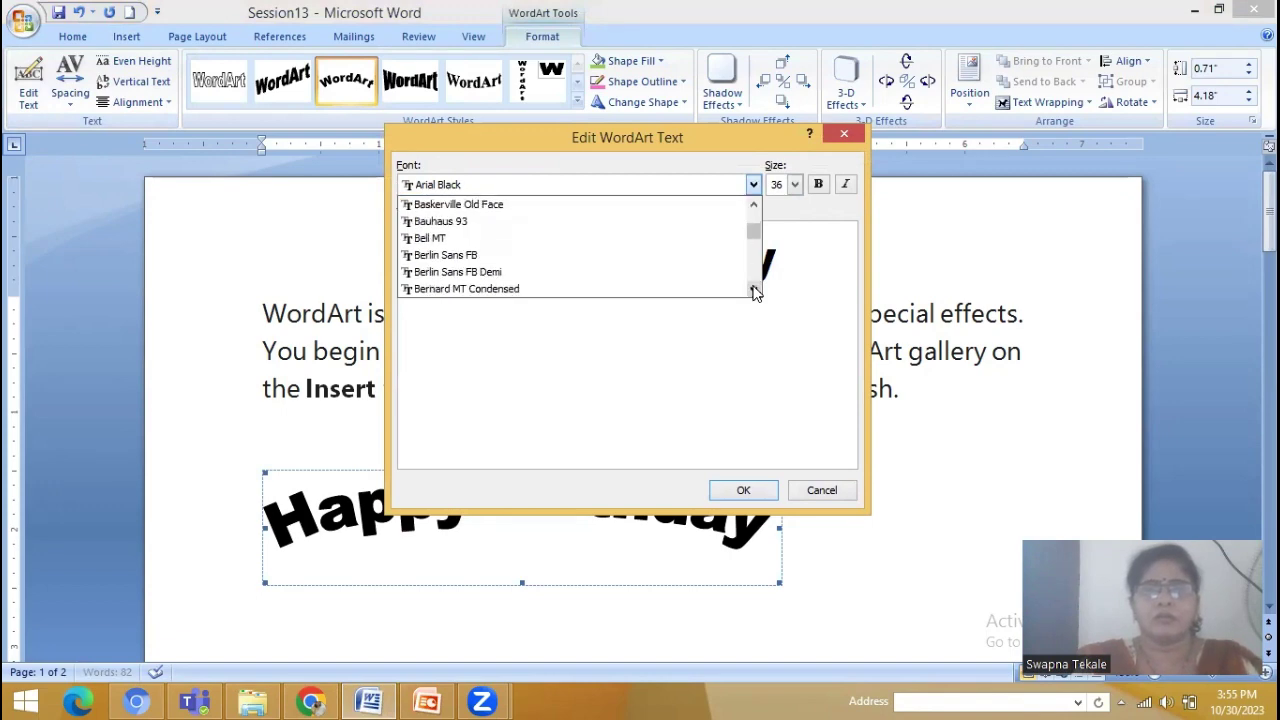
click(754, 289)
click(754, 289)
click(754, 289)
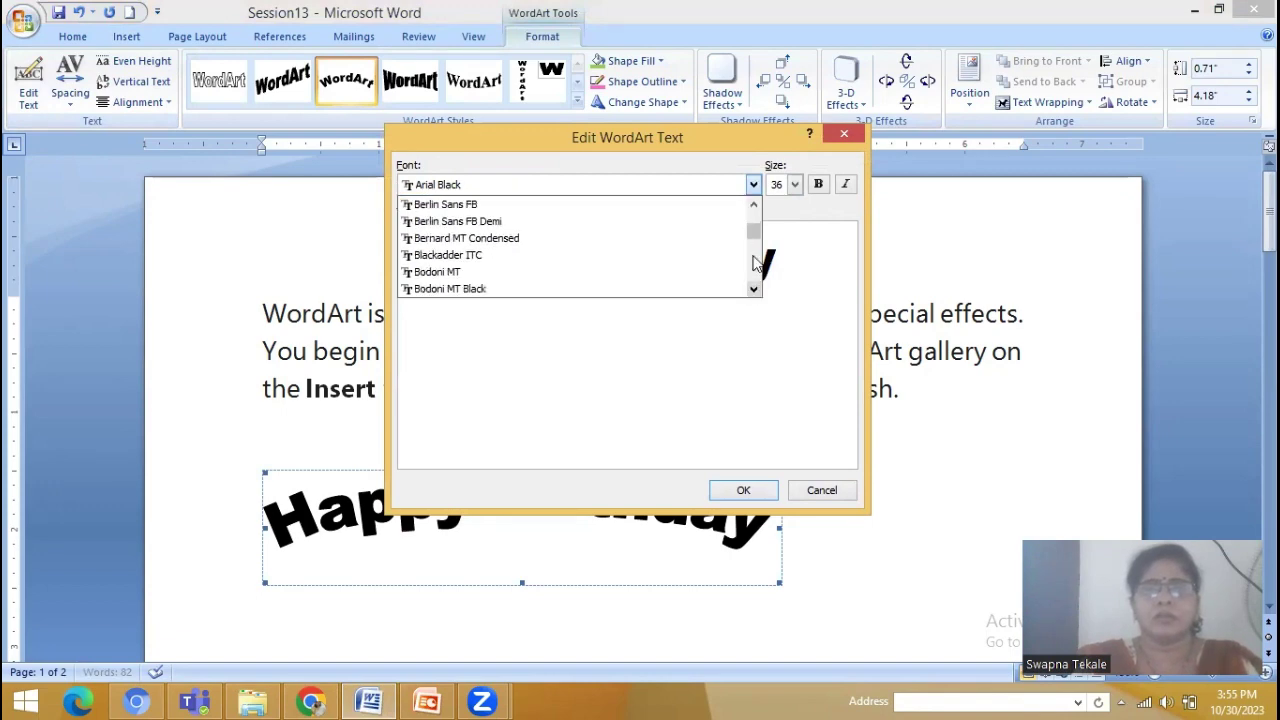
click(754, 204)
click(754, 204)
click(754, 204)
click(754, 204)
click(754, 204)
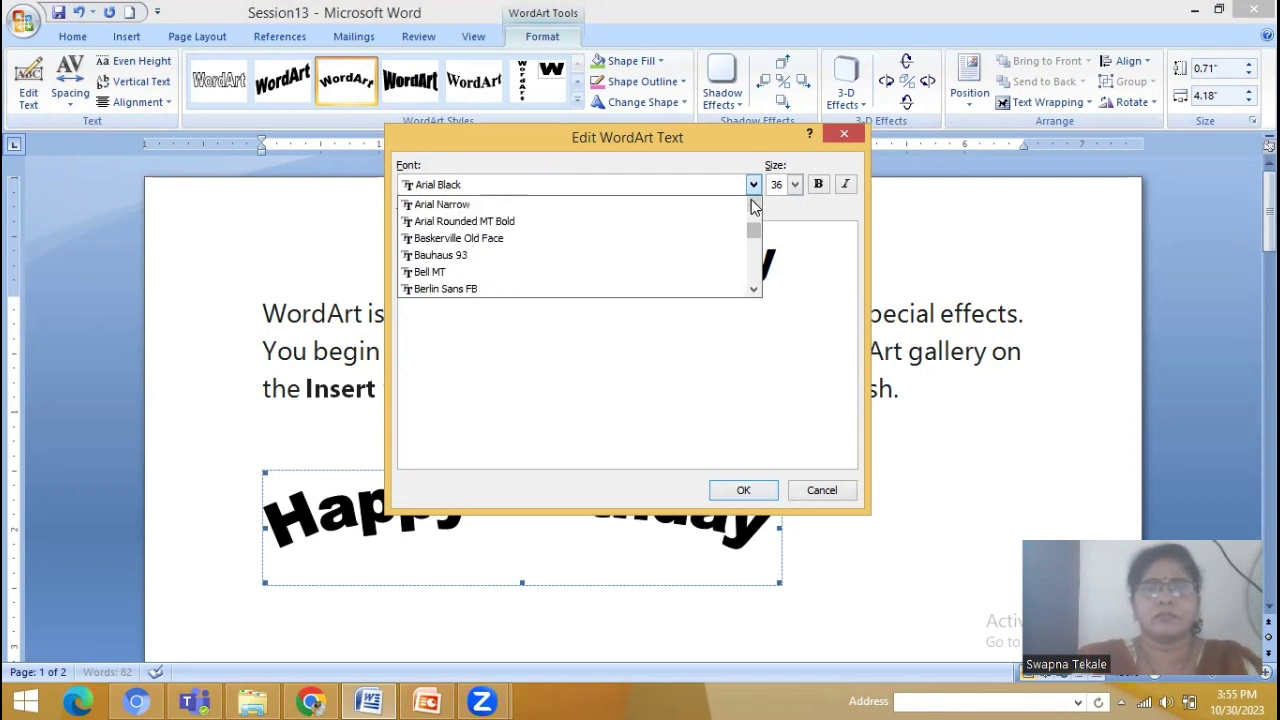
click(754, 289)
click(754, 289)
click(754, 289)
click(754, 289)
click(754, 289)
click(754, 289)
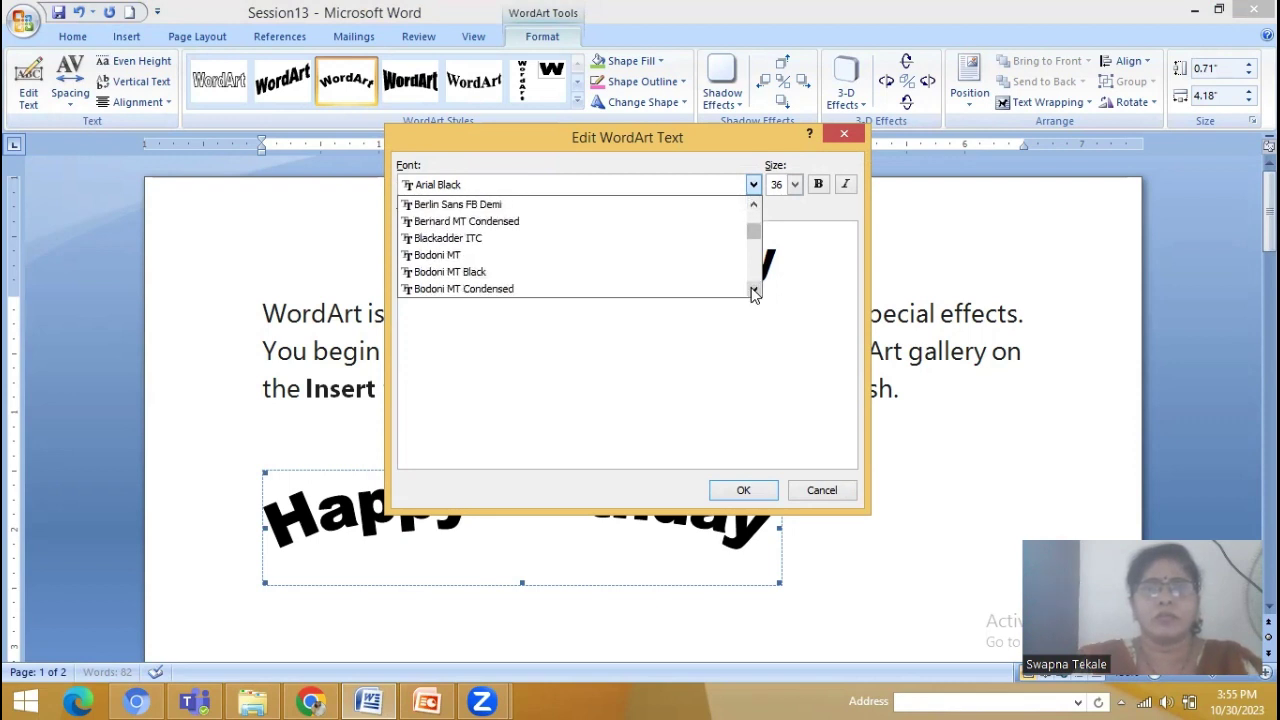
click(754, 289)
click(754, 289)
click(754, 289)
click(754, 289)
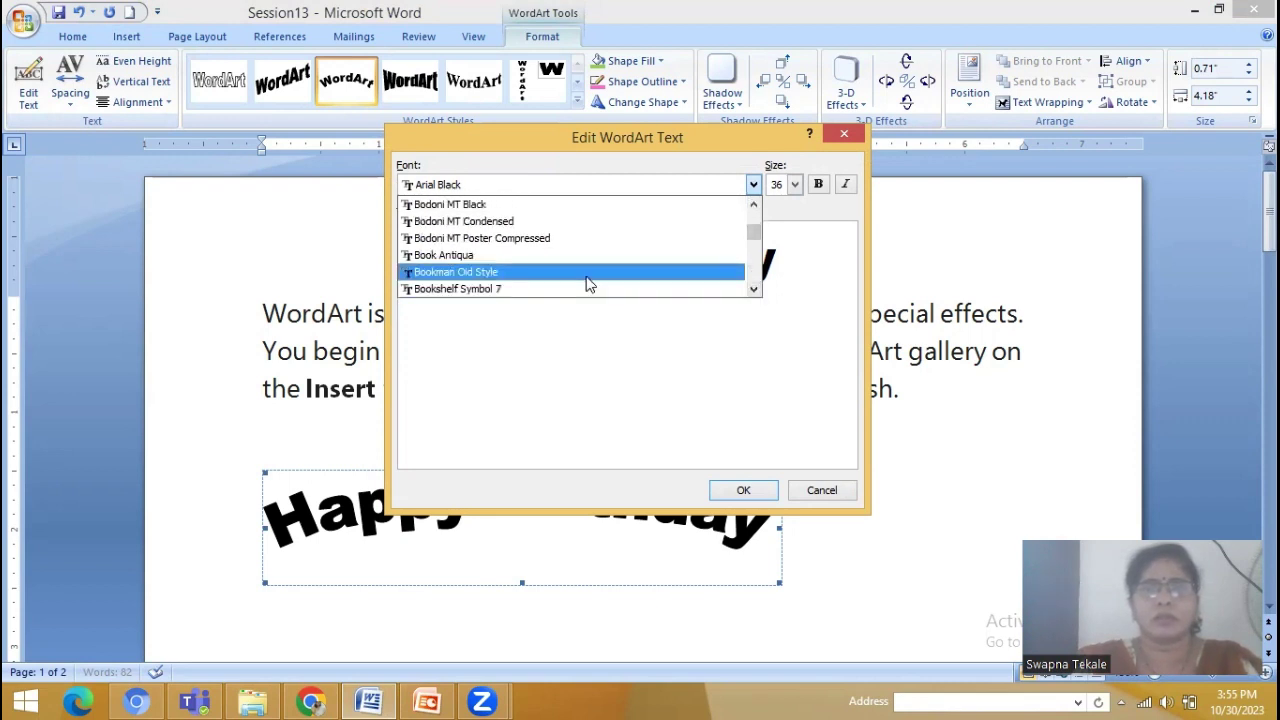
click(588, 285)
Set the WordArt text size to 40 and apply the text changes
click(795, 185)
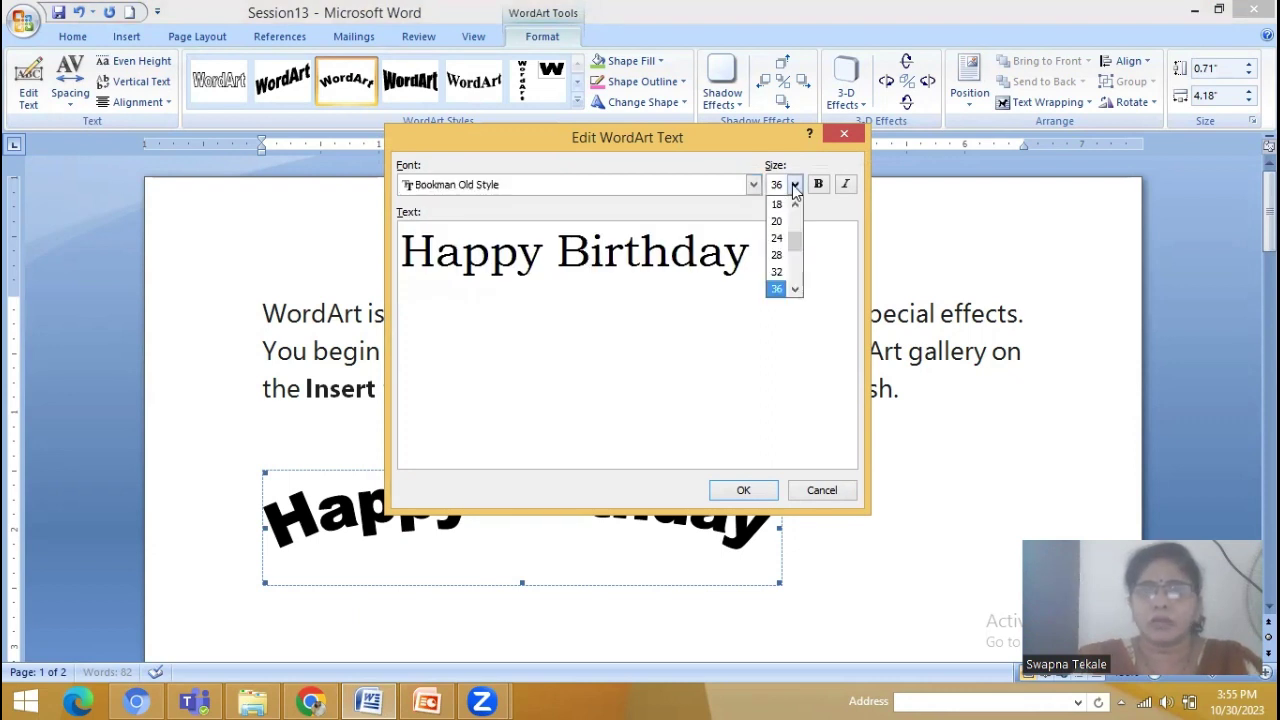
click(795, 289)
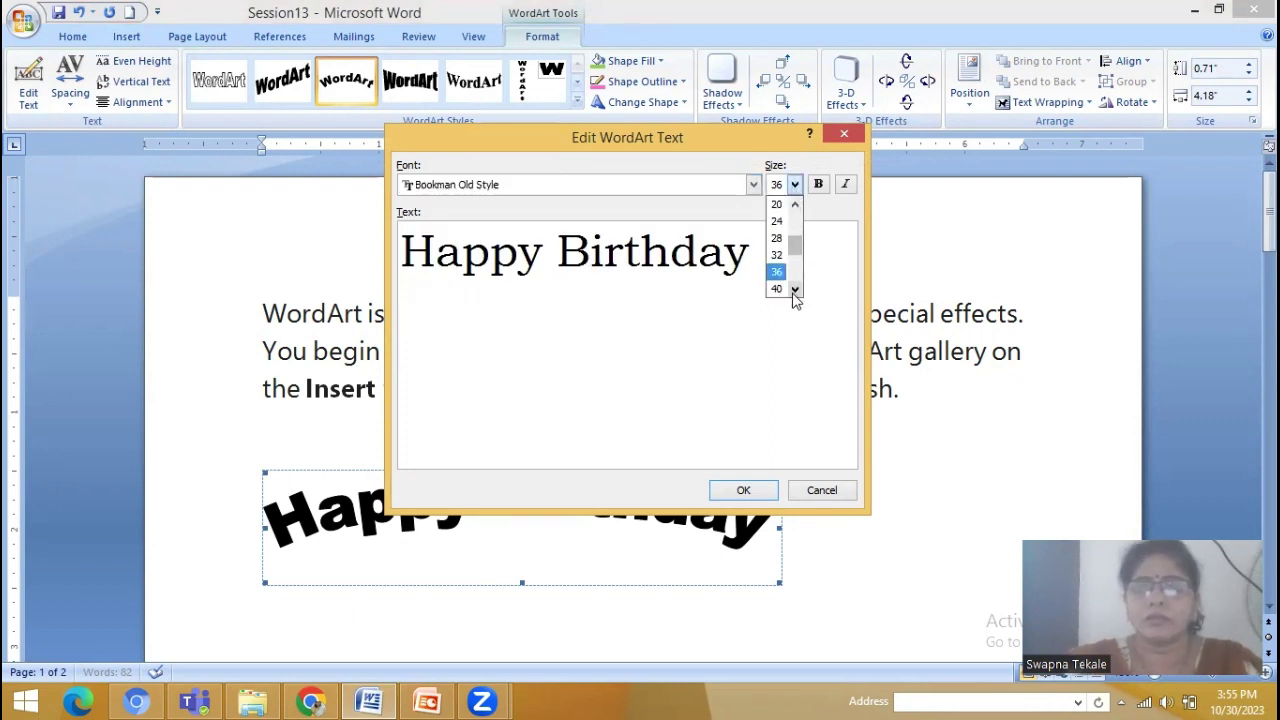
click(777, 288)
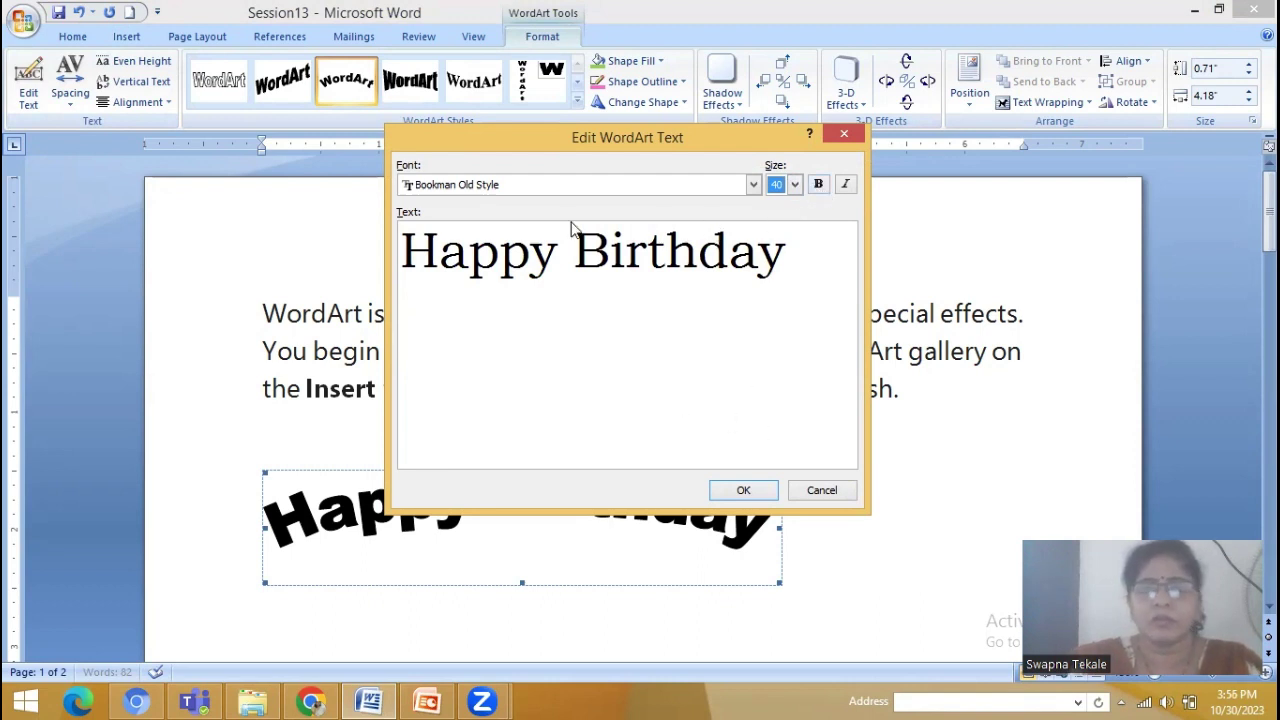
click(741, 489)
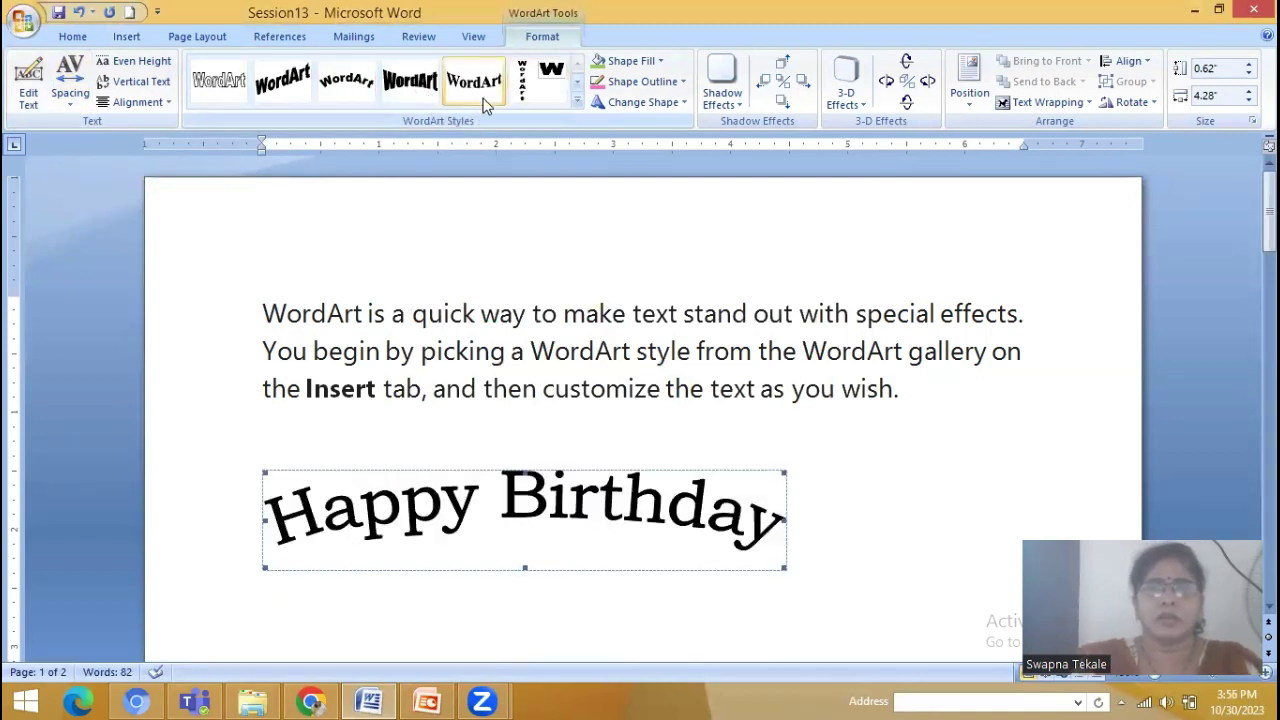
Try a colourful gallery style on the "Happy Birthday" WordArt and reapply the arched black style
click(577, 101)
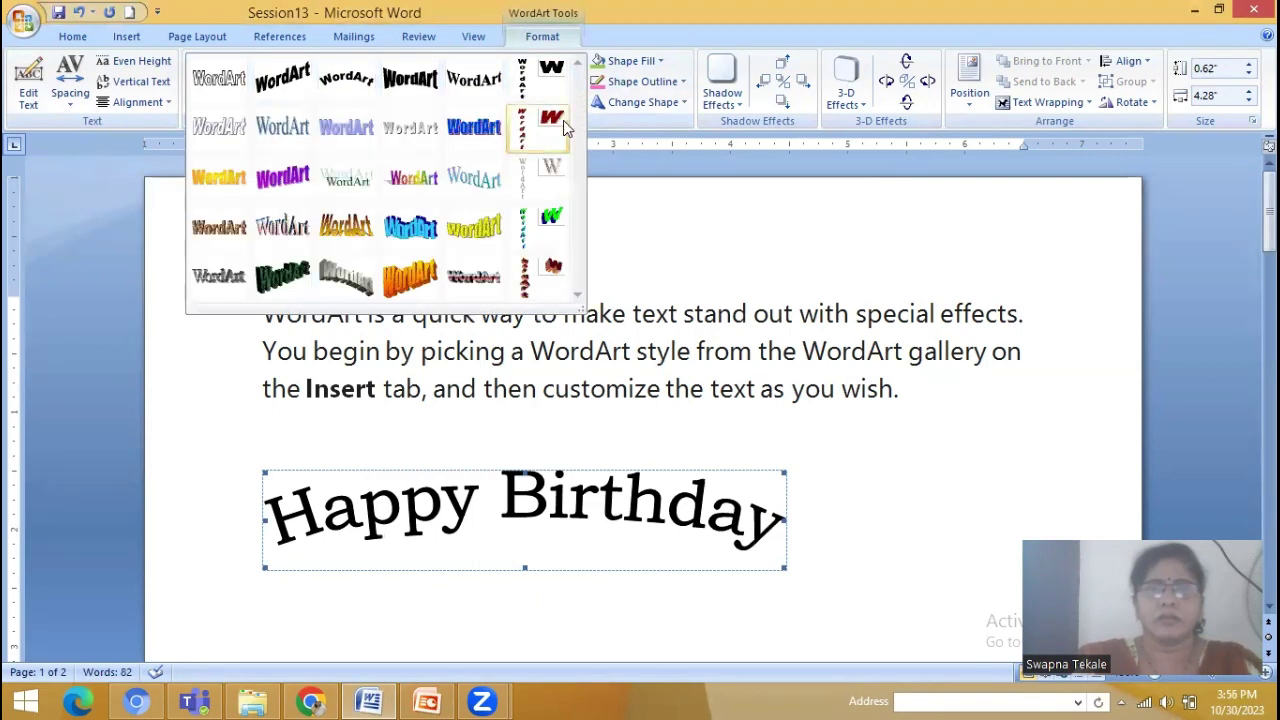
click(476, 184)
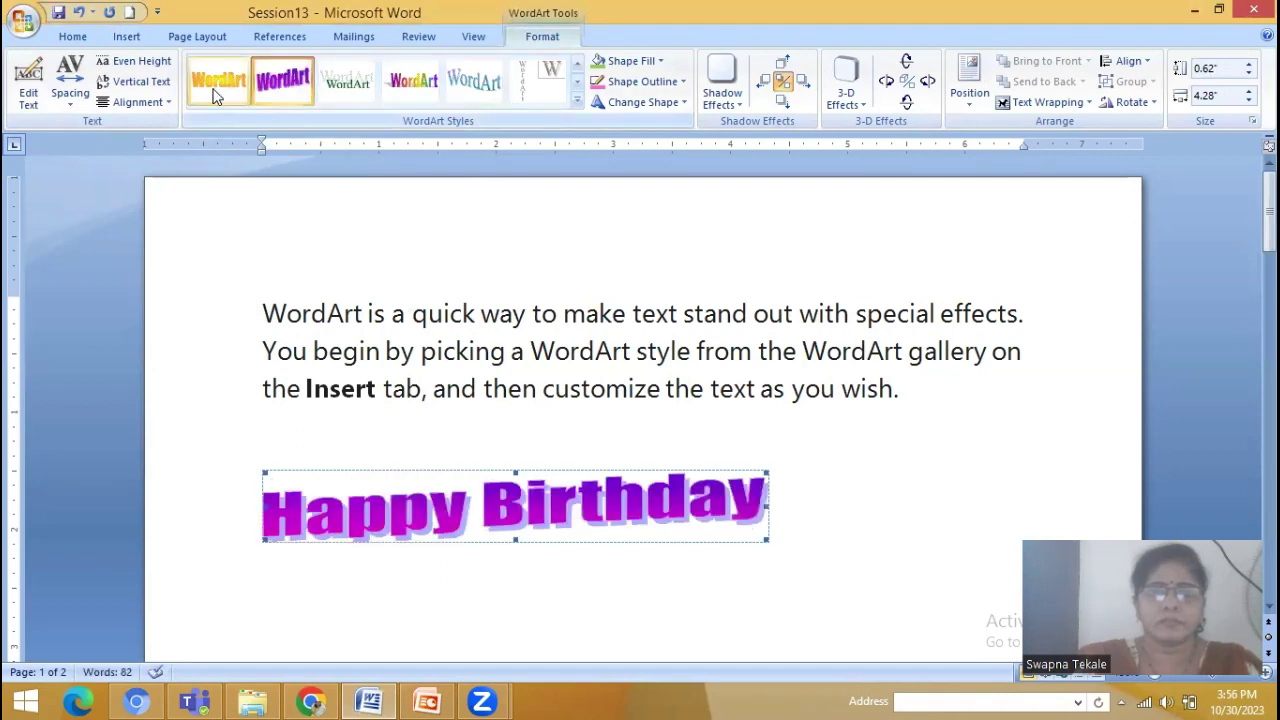
click(576, 103)
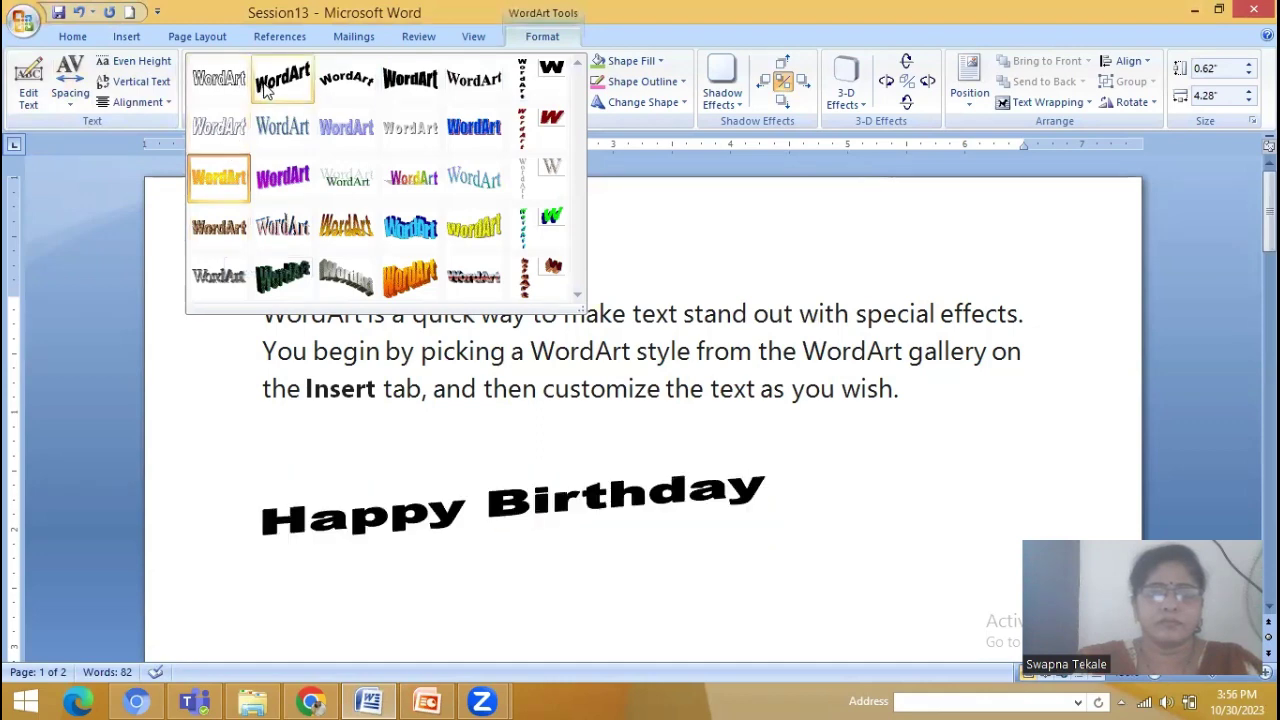
click(340, 88)
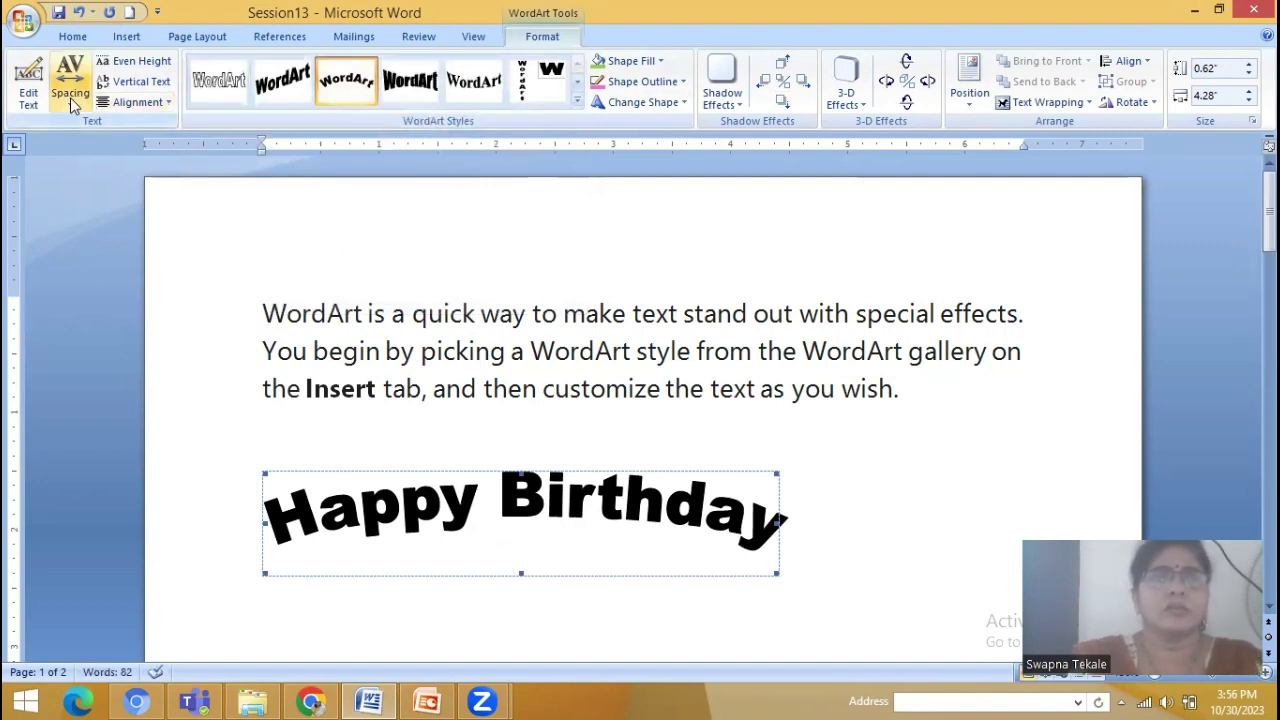
Fill the WordArt letters with Blue, Accent 1 and colour their outline dark orange
click(638, 66)
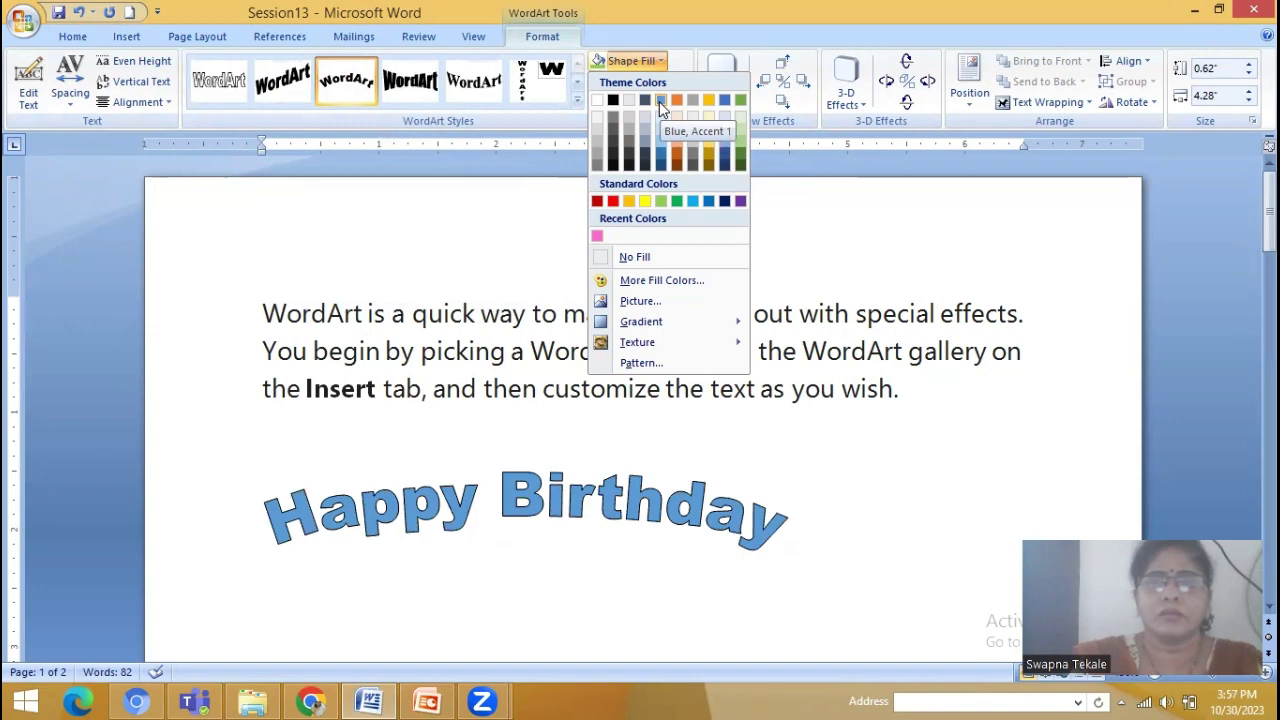
click(659, 101)
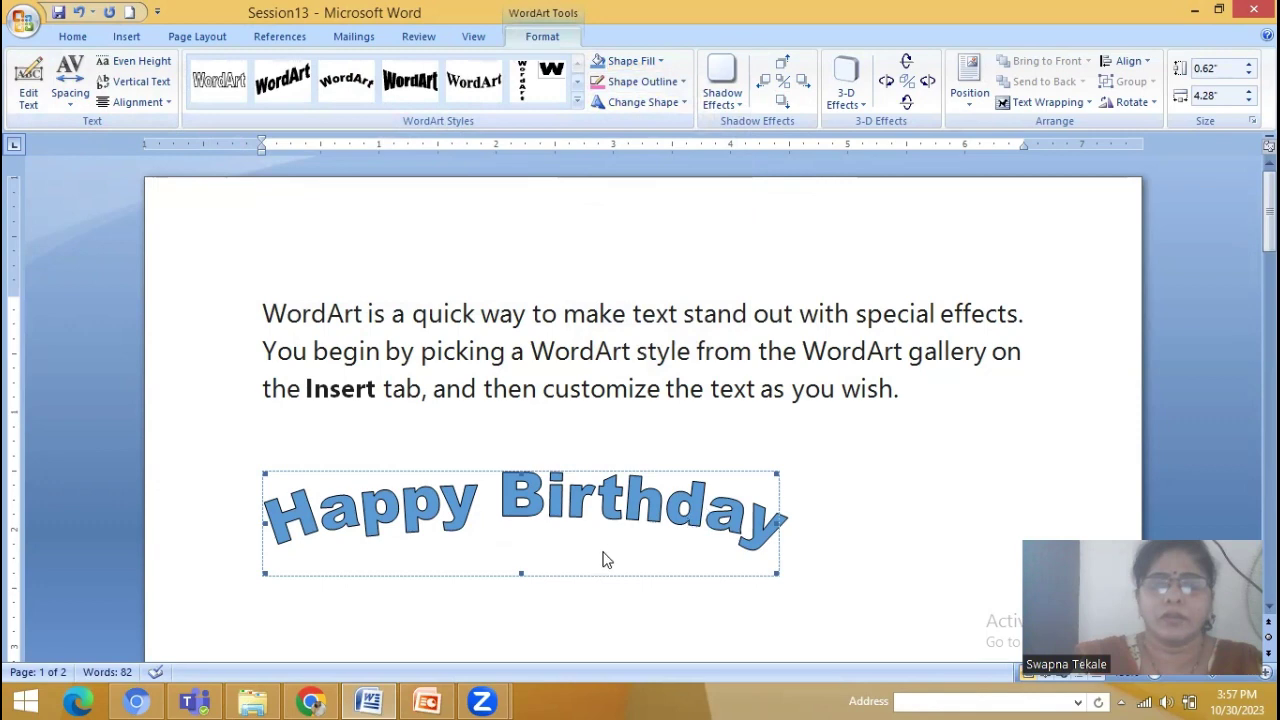
click(628, 84)
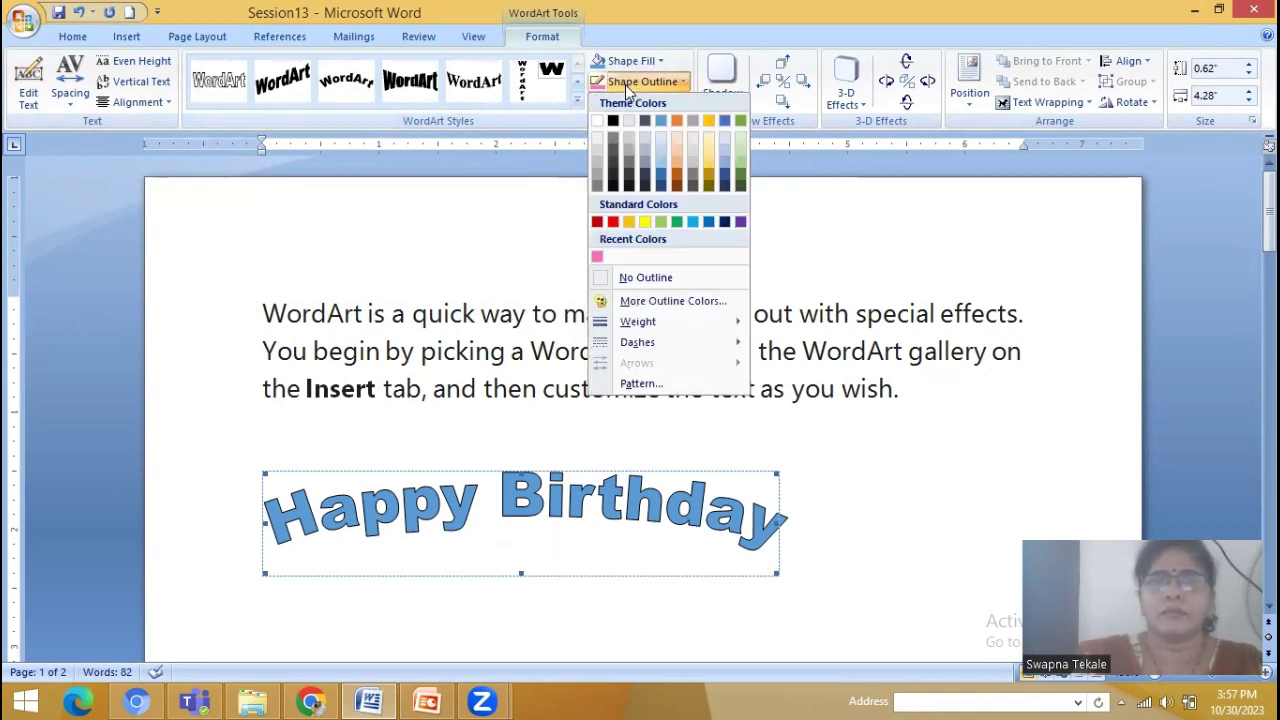
click(678, 183)
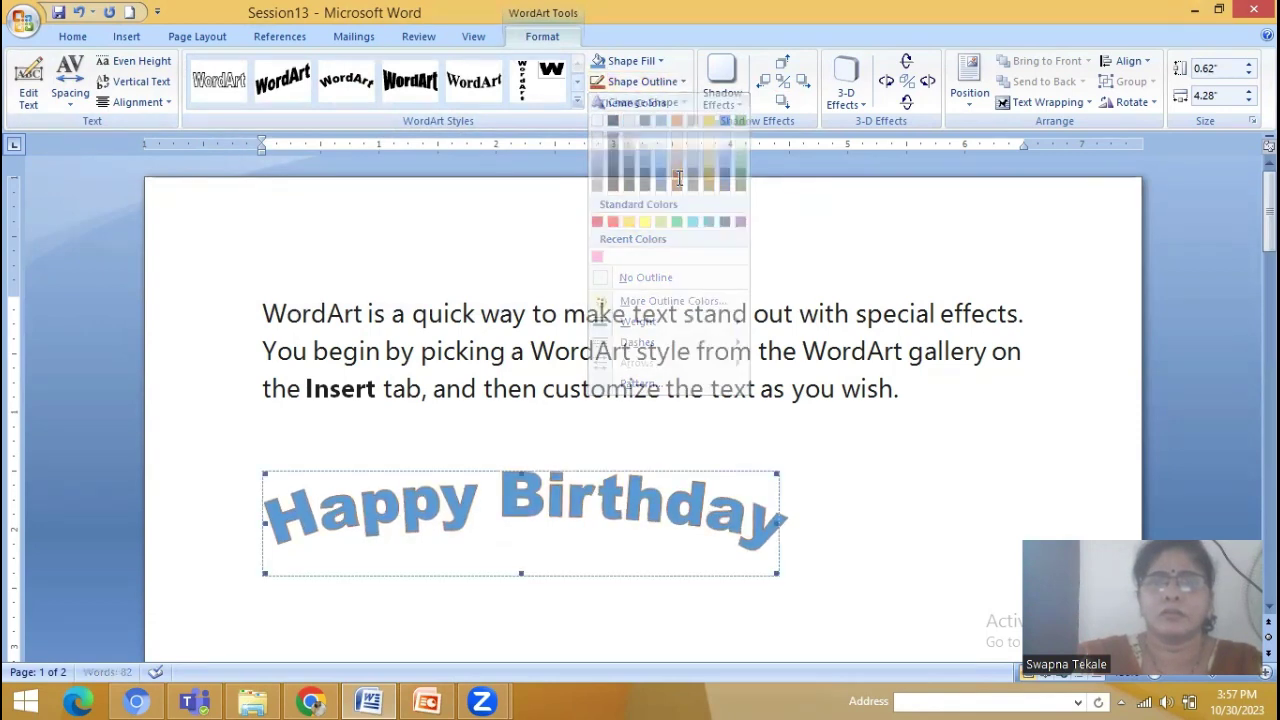
Set the WordArt outline weight to 3 pt
click(679, 83)
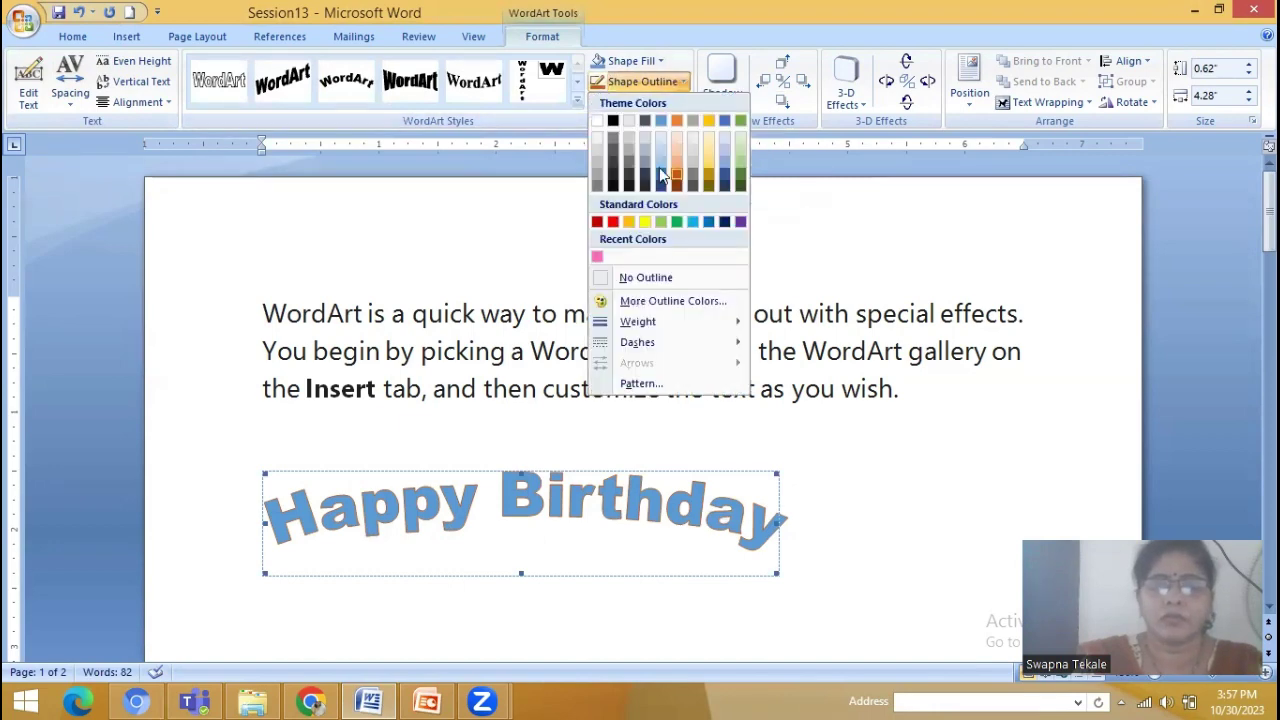
mouse_move(637, 321)
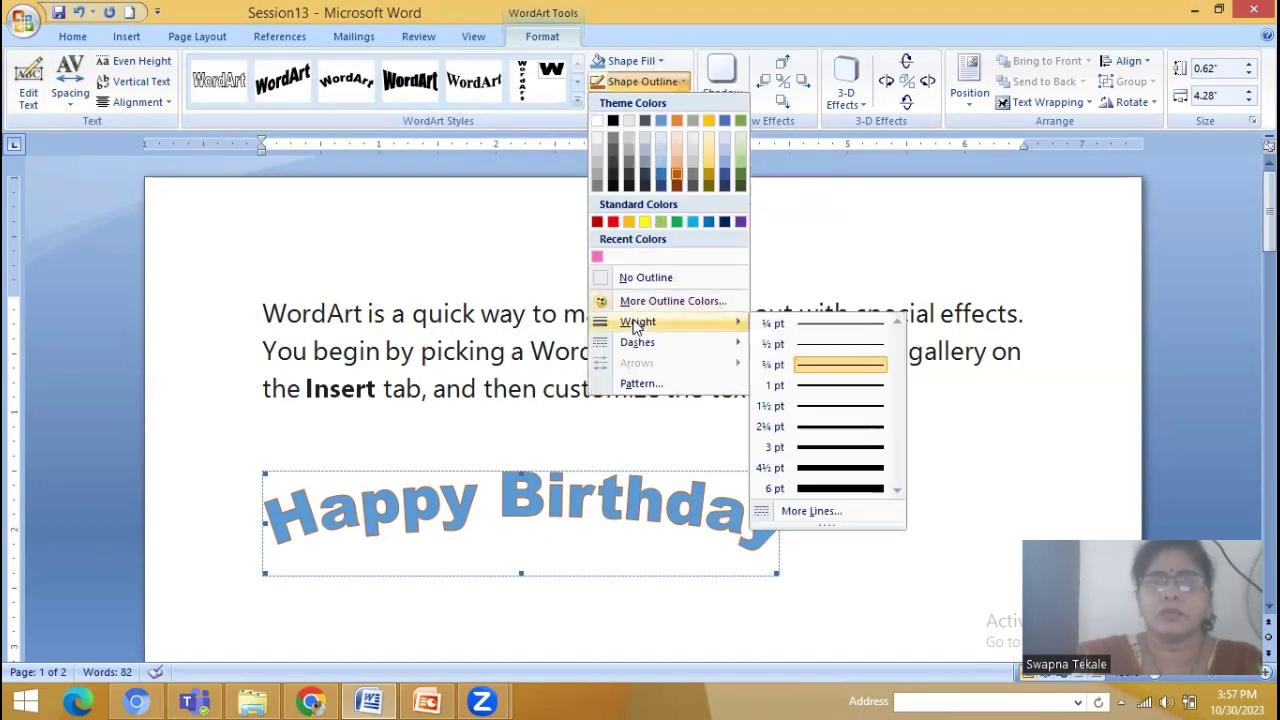
click(815, 456)
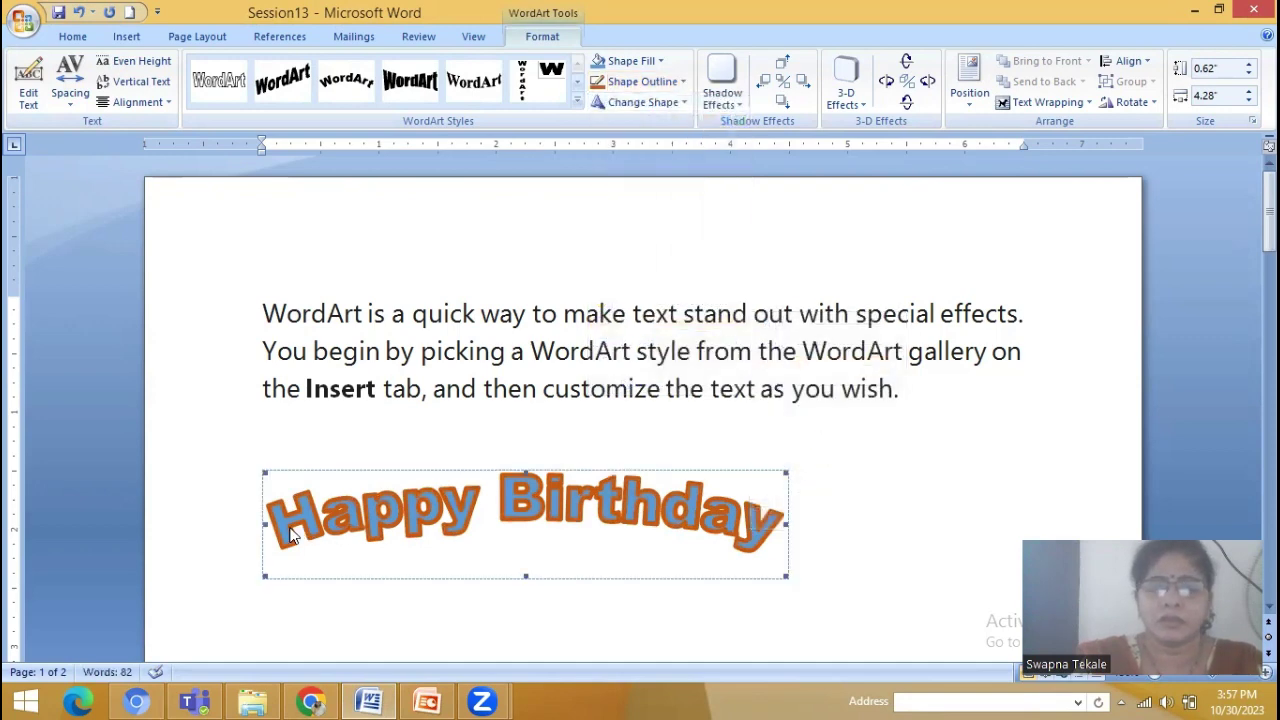
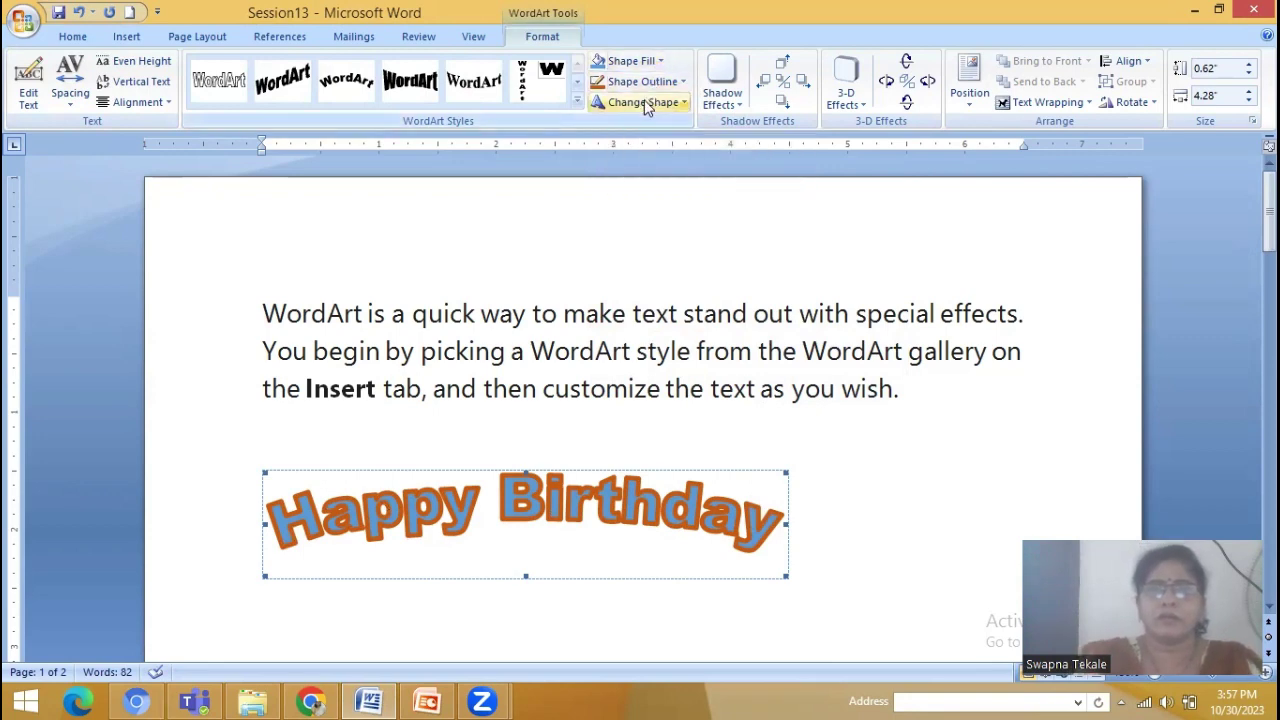
Change the shape of the "Happy Birthday" WordArt to Double Wave 1
click(643, 102)
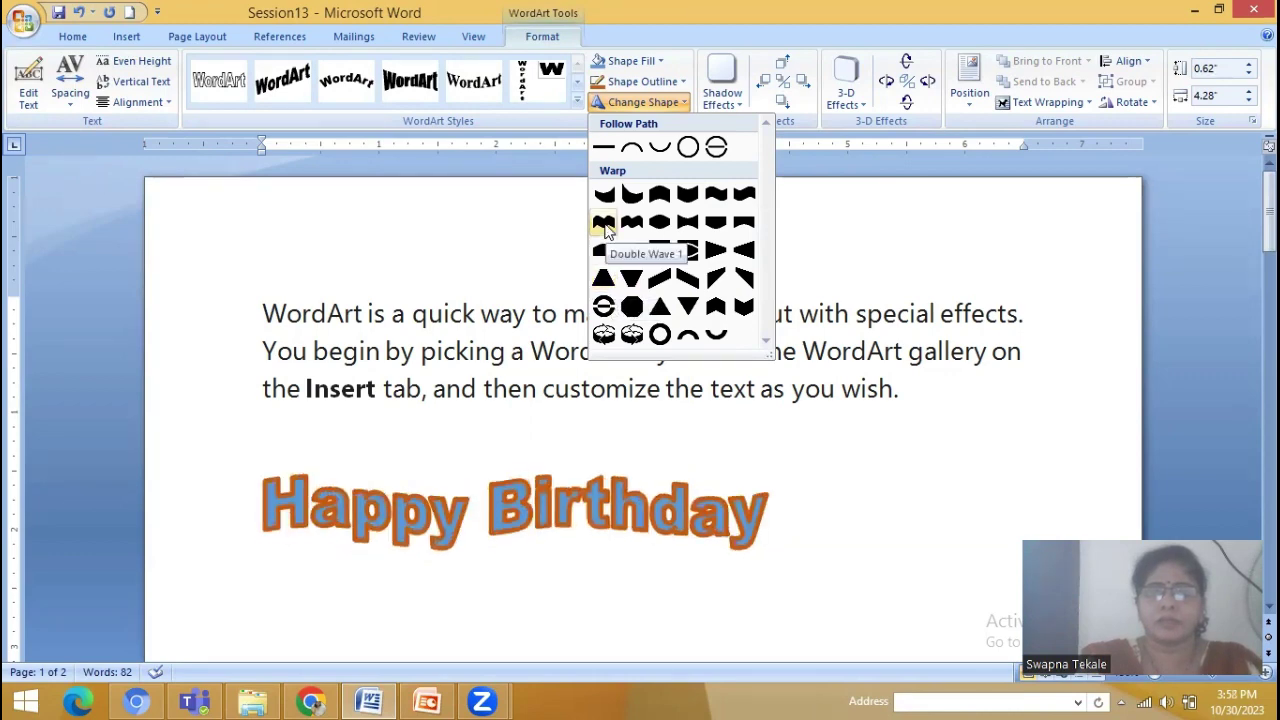
click(605, 226)
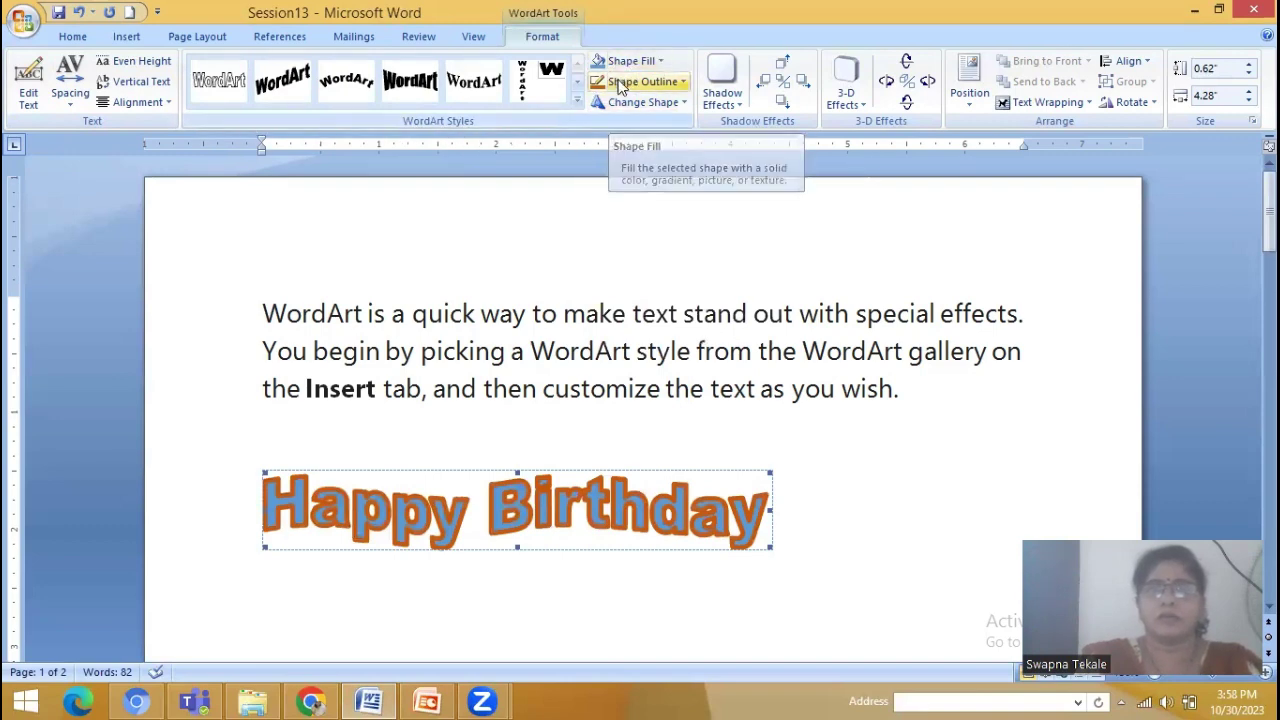
Try Very Tight, Tight, Loose and Very Loose letter spacing on the "Happy Birthday" WordArt, and restore Normal spacing
click(68, 101)
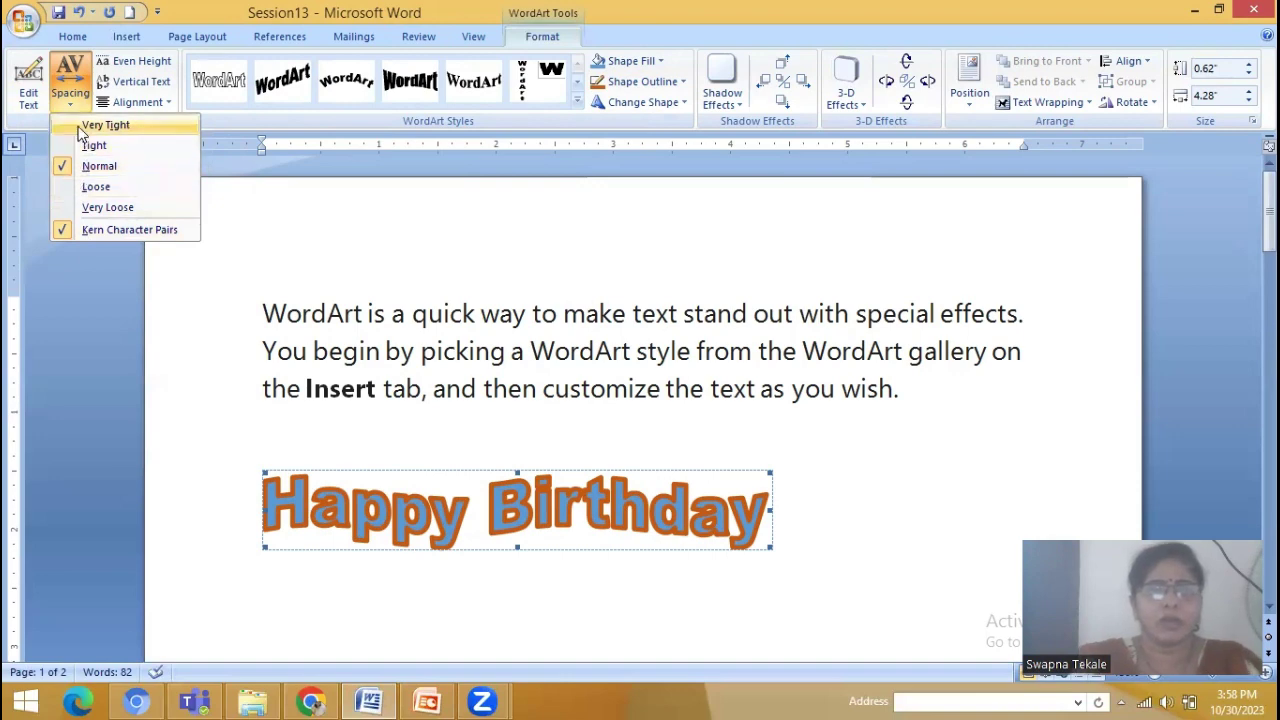
click(80, 127)
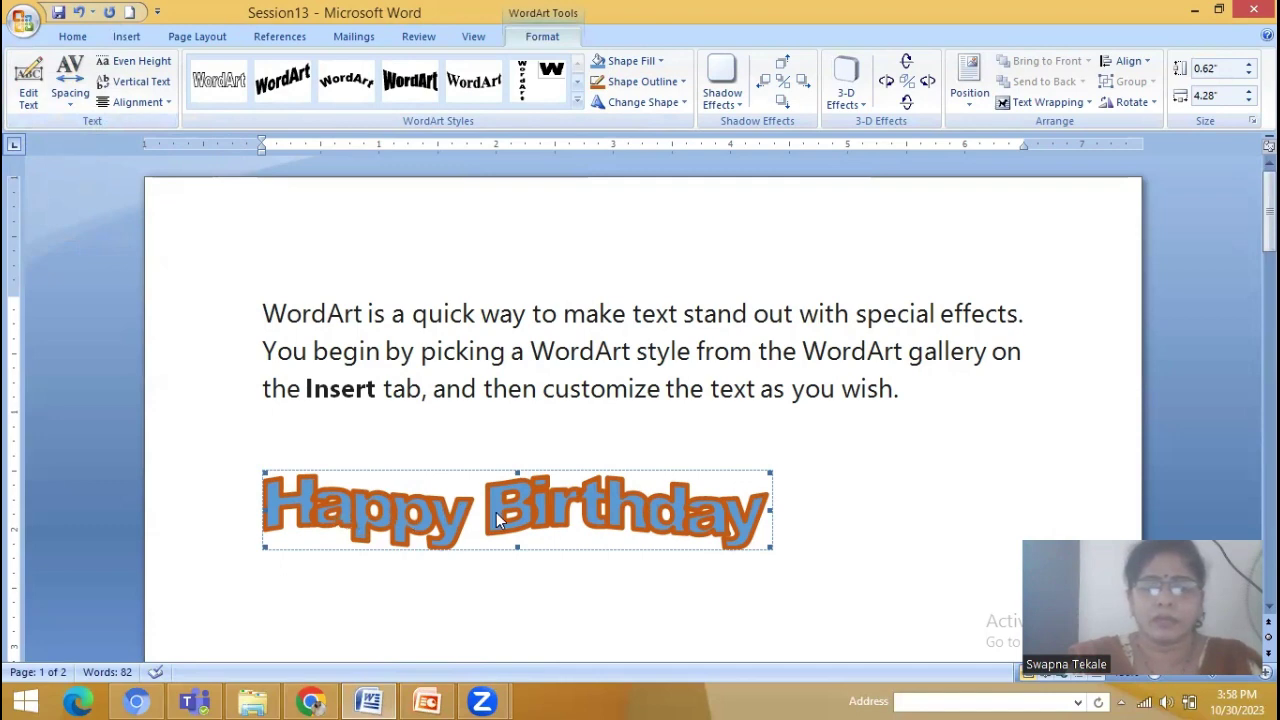
click(72, 100)
click(87, 148)
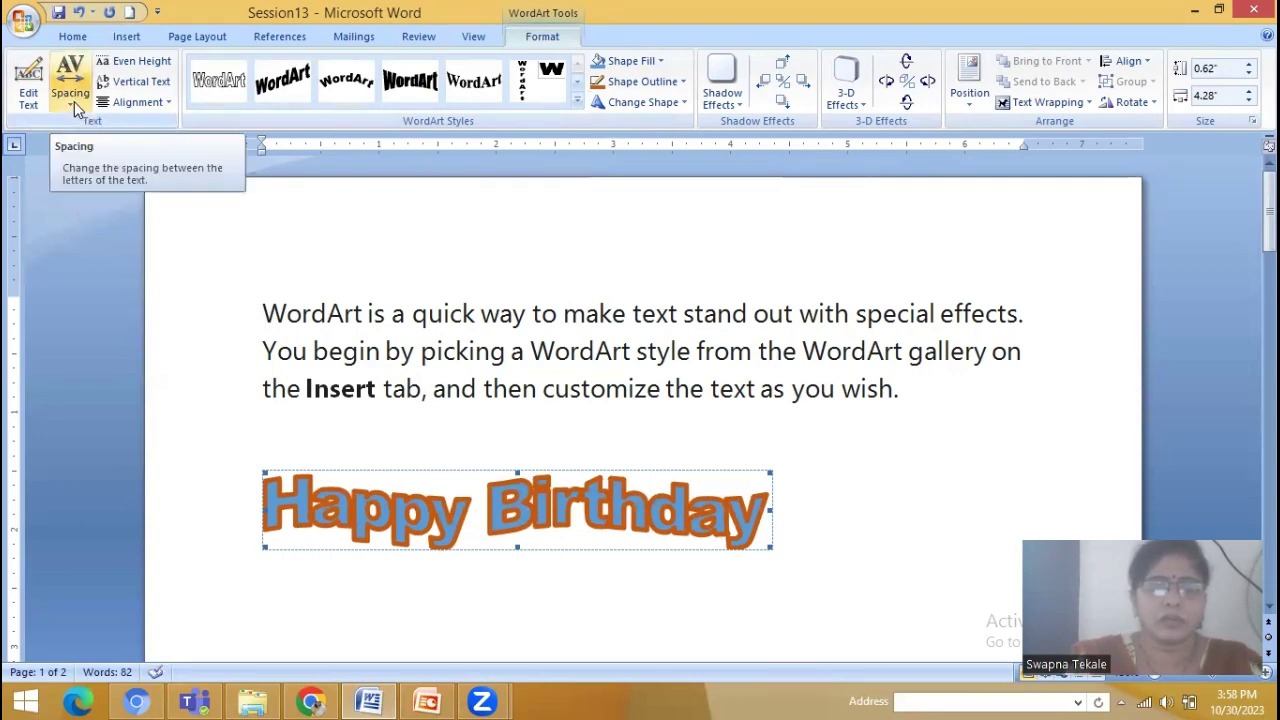
click(74, 101)
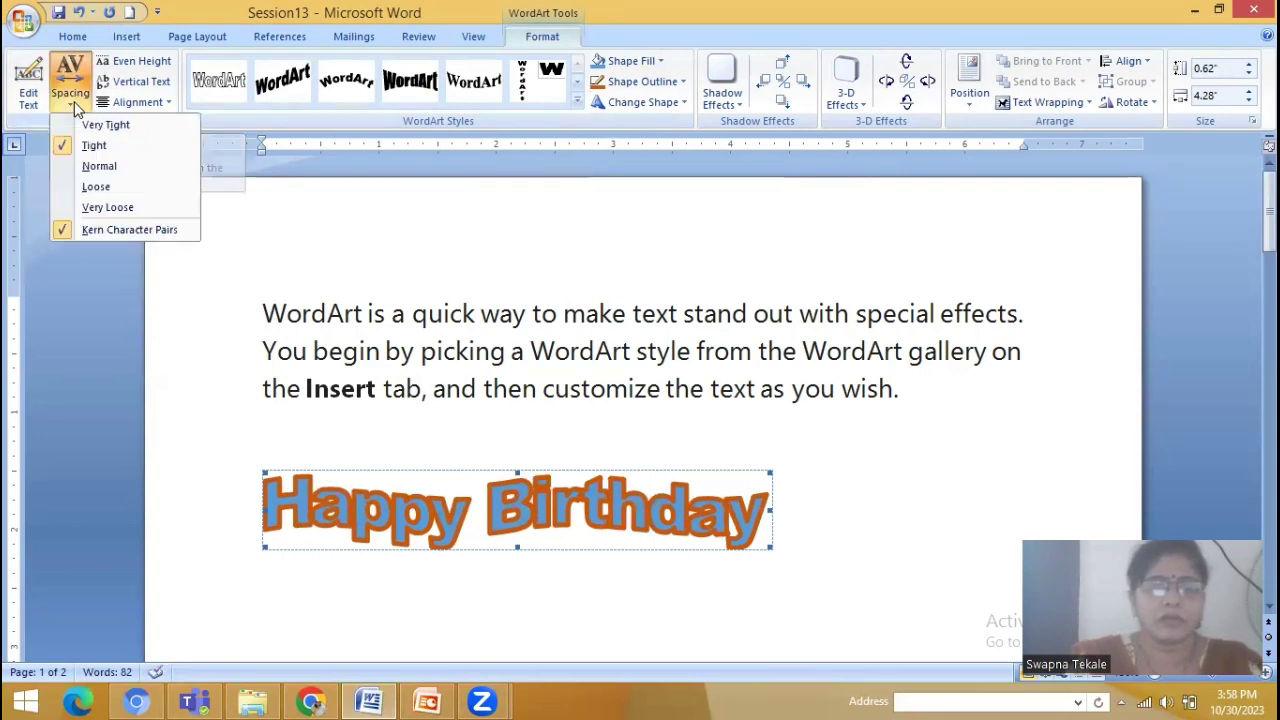
click(68, 186)
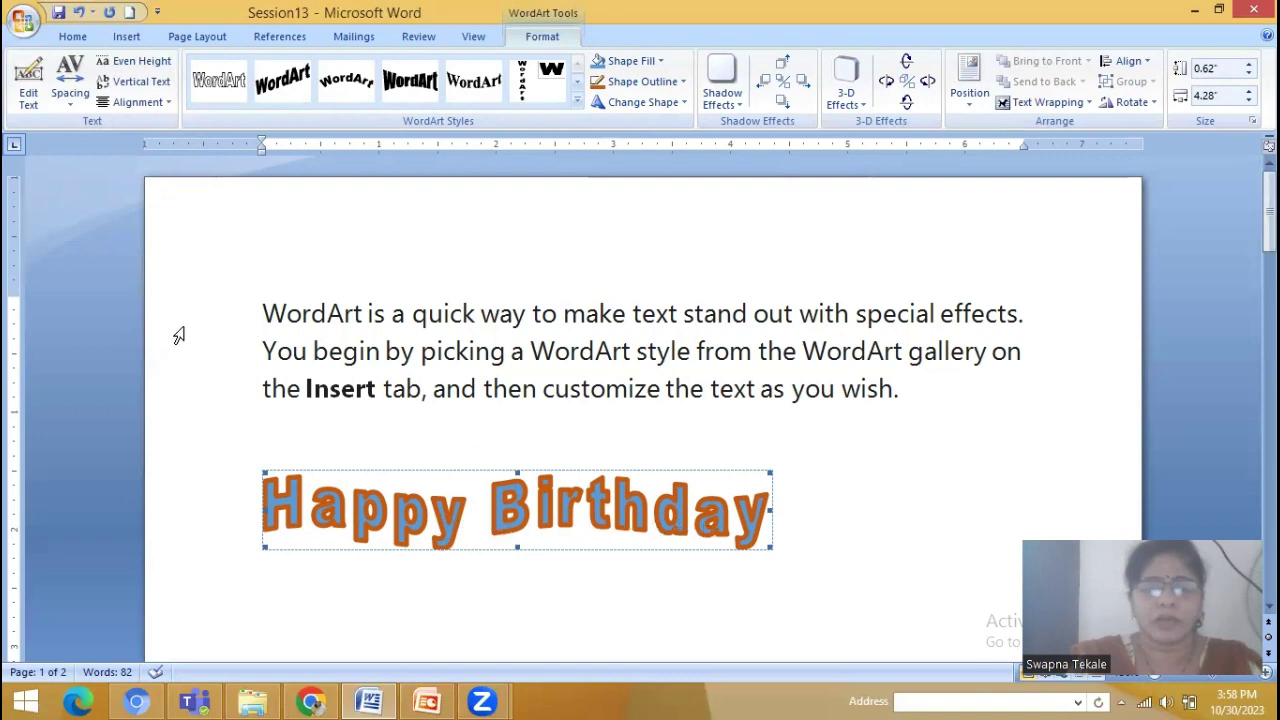
click(70, 103)
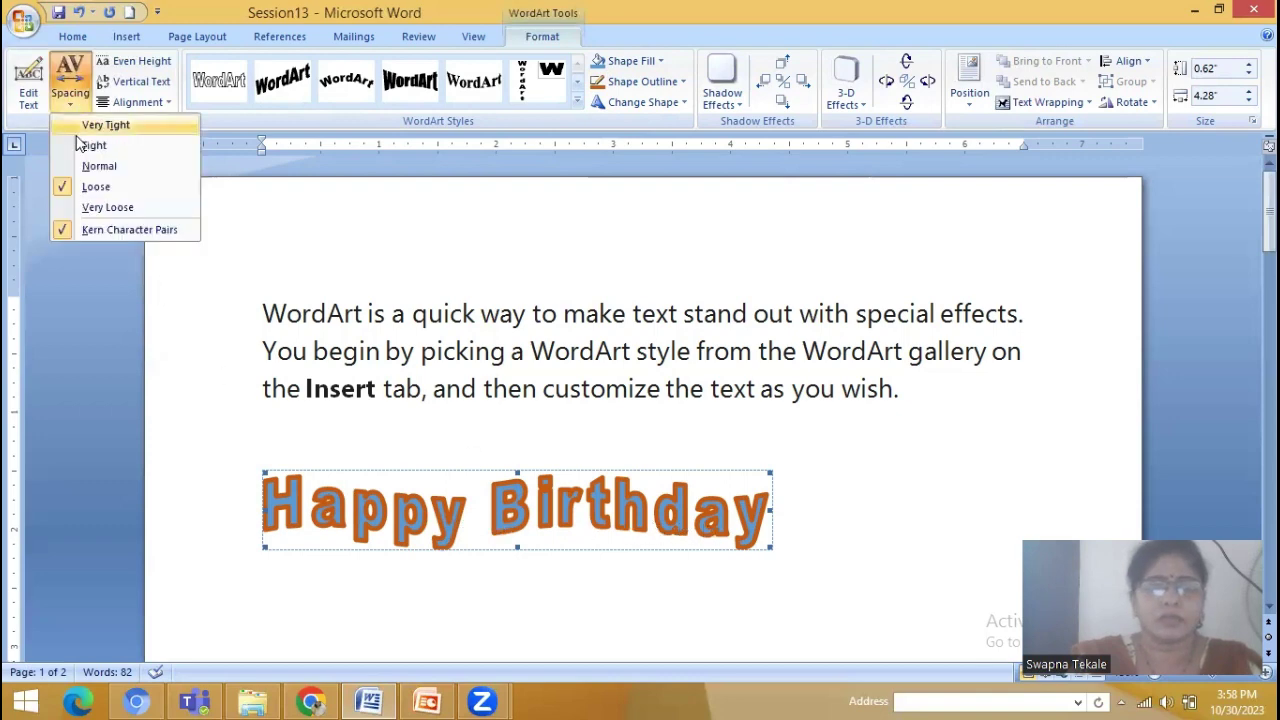
click(68, 207)
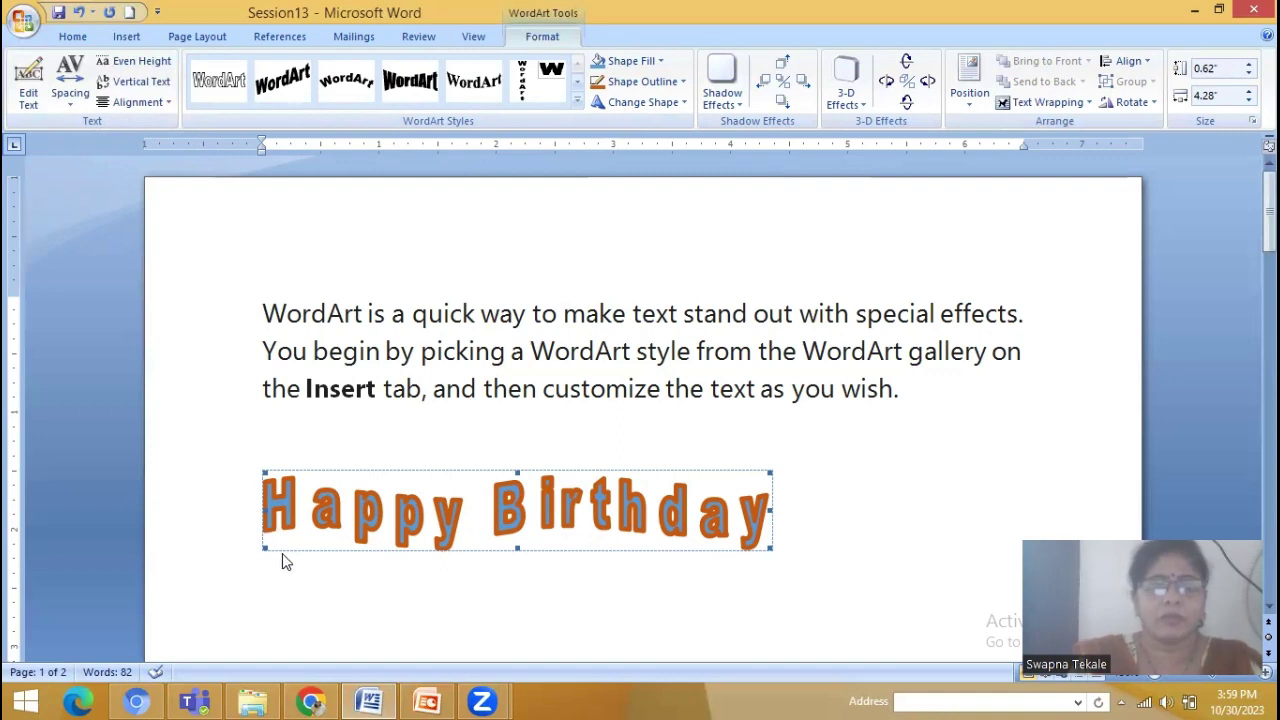
click(72, 96)
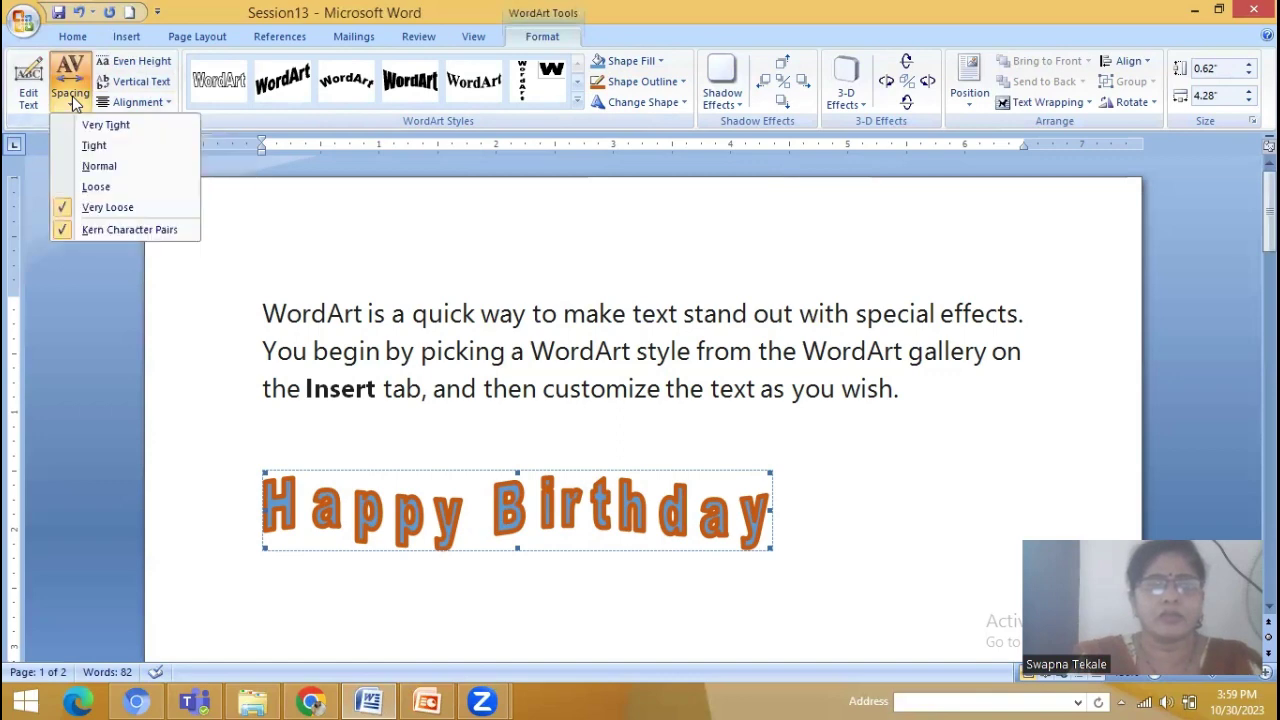
click(72, 165)
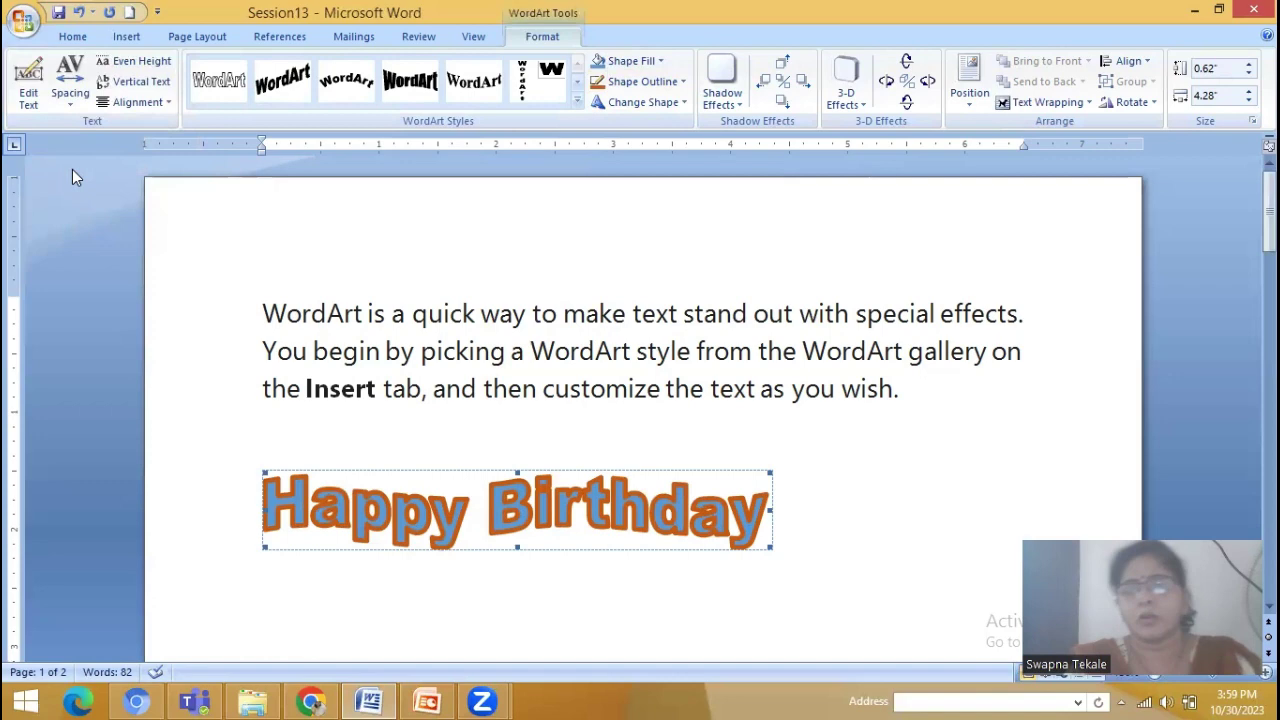
Toggle Even Height on and off for the "Happy Birthday" letters to compare the effect
click(132, 62)
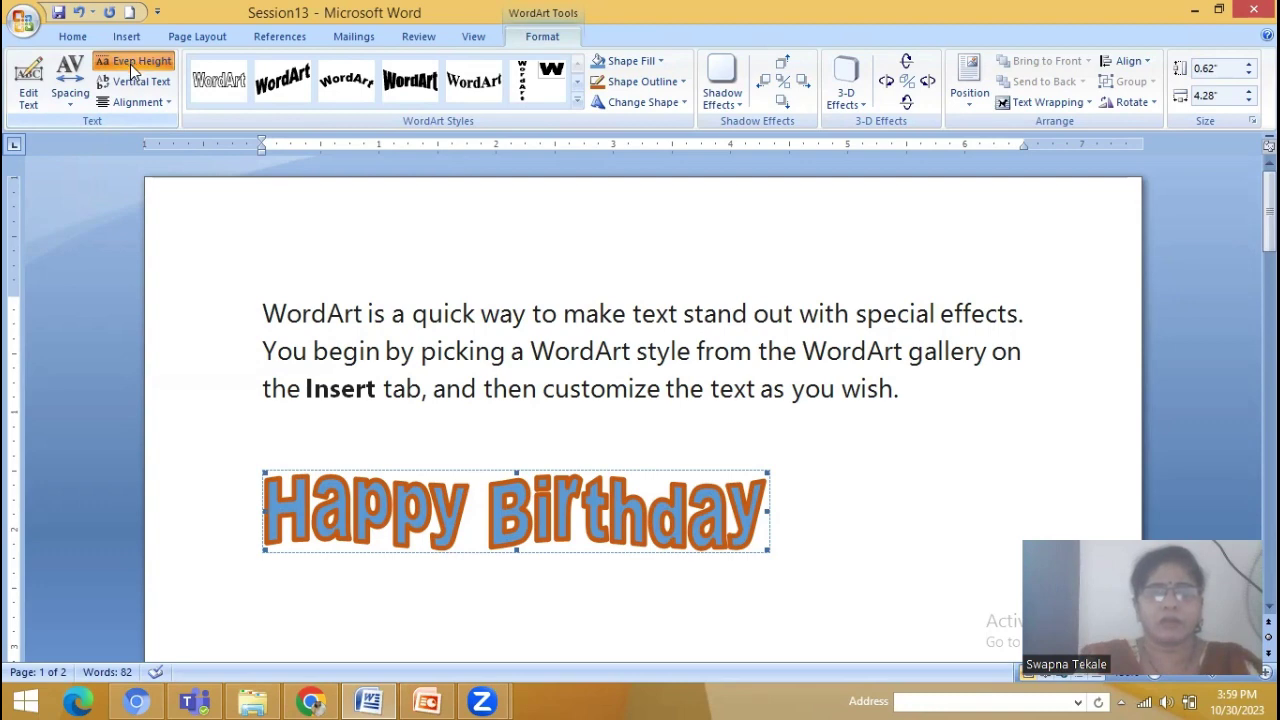
click(130, 64)
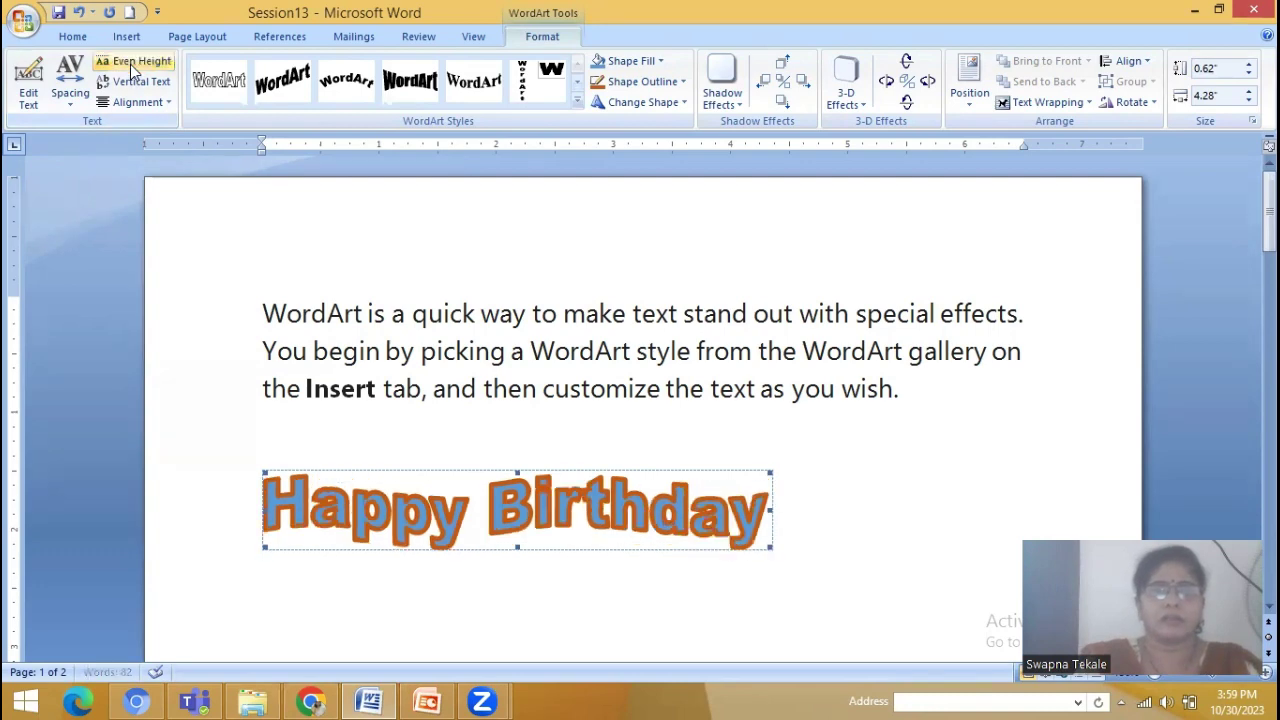
click(130, 64)
click(130, 64)
click(130, 64)
click(130, 64)
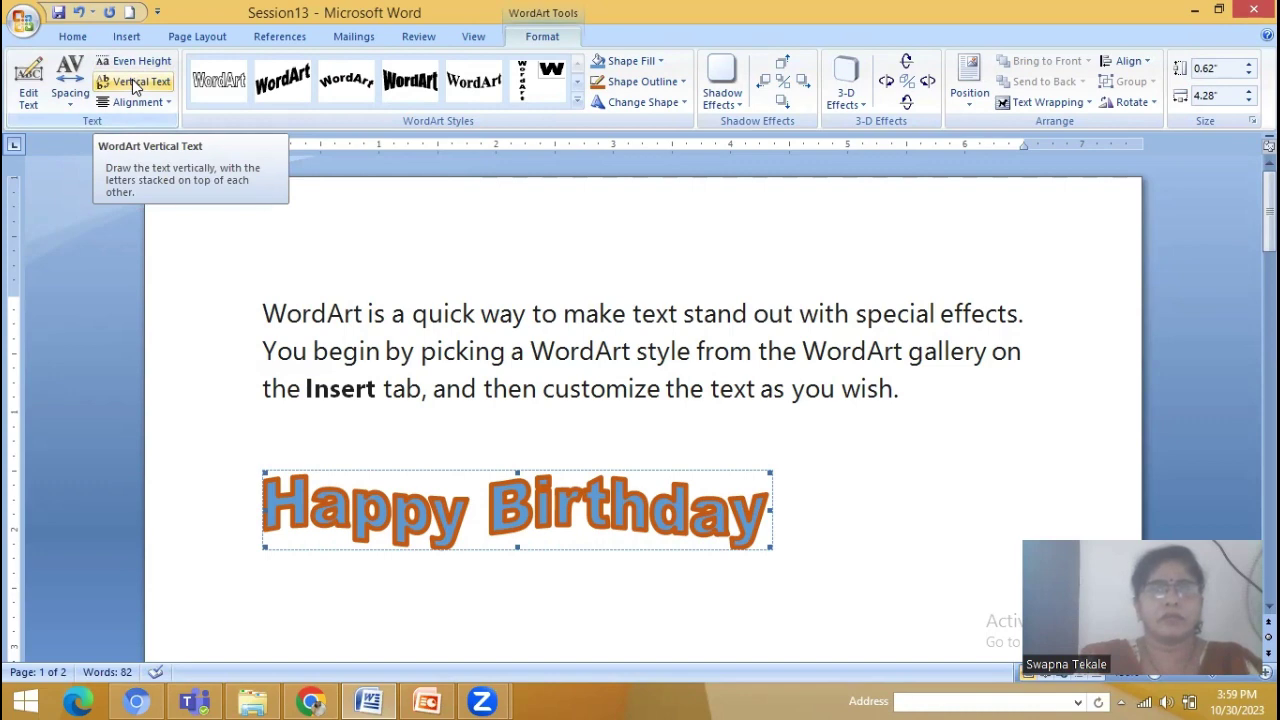
Try stacking the "Happy Birthday" letters as vertical text and return them to horizontal
click(132, 79)
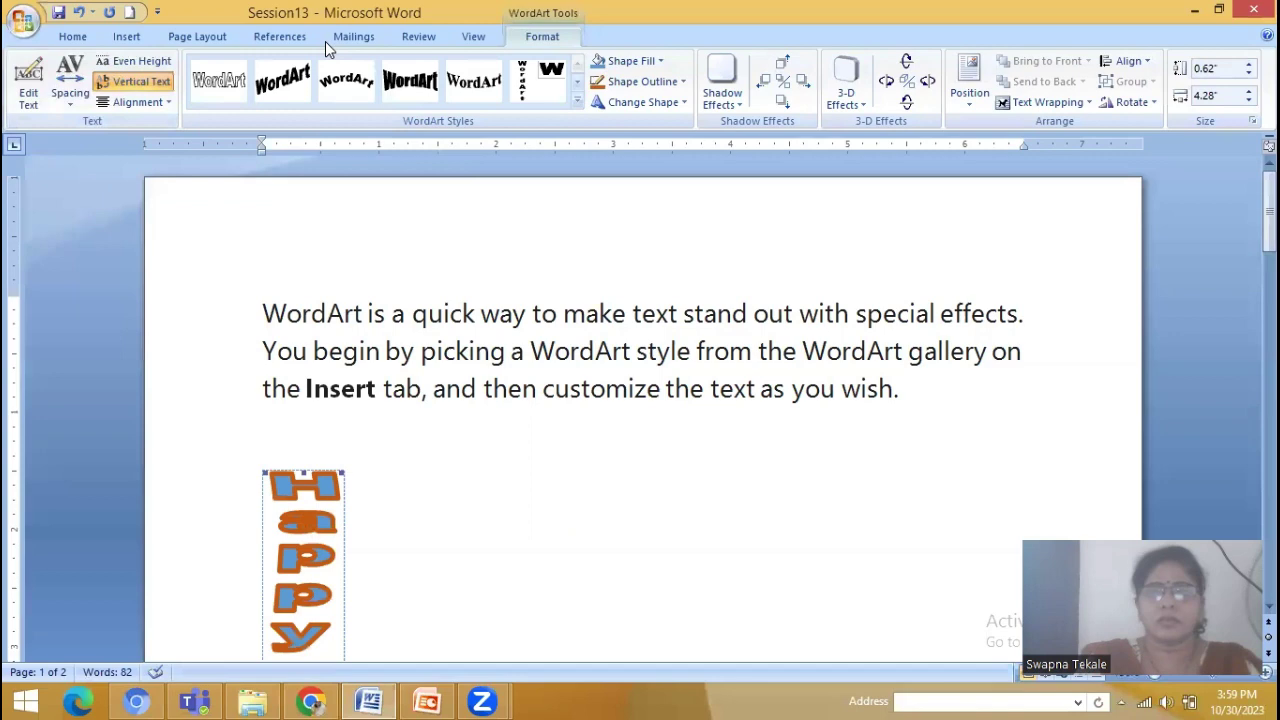
mouse_move(1268, 190)
mouse_down()
mouse_move(1258, 274)
mouse_move(1252, 192)
mouse_up()
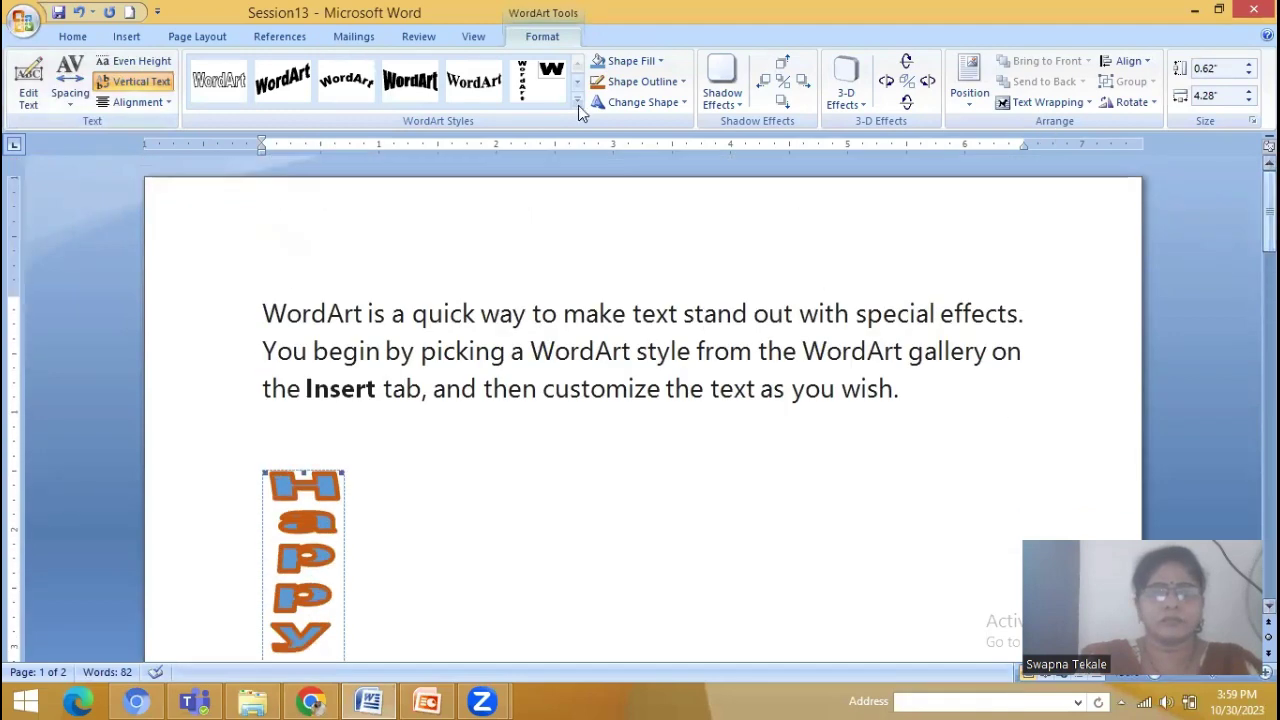
click(128, 79)
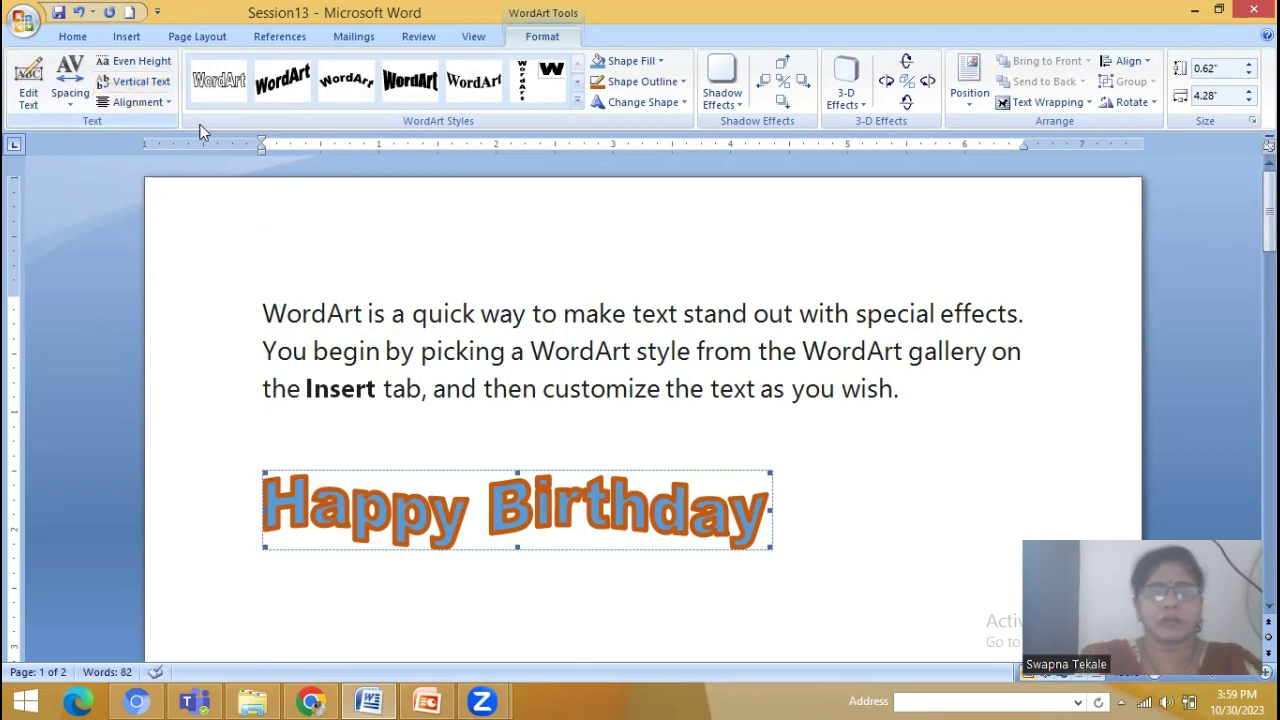
Try the Right Align, Word Justify and Left Align text alignments on the "Happy Birthday" WordArt
click(137, 102)
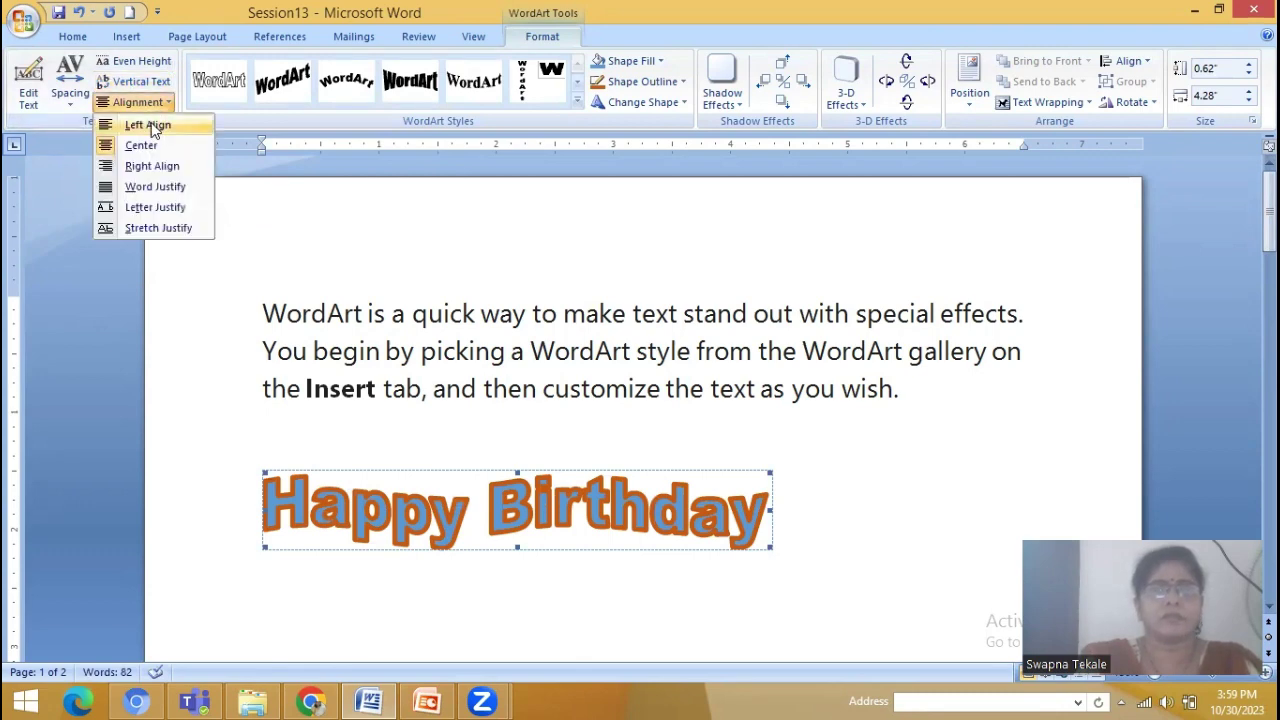
click(274, 217)
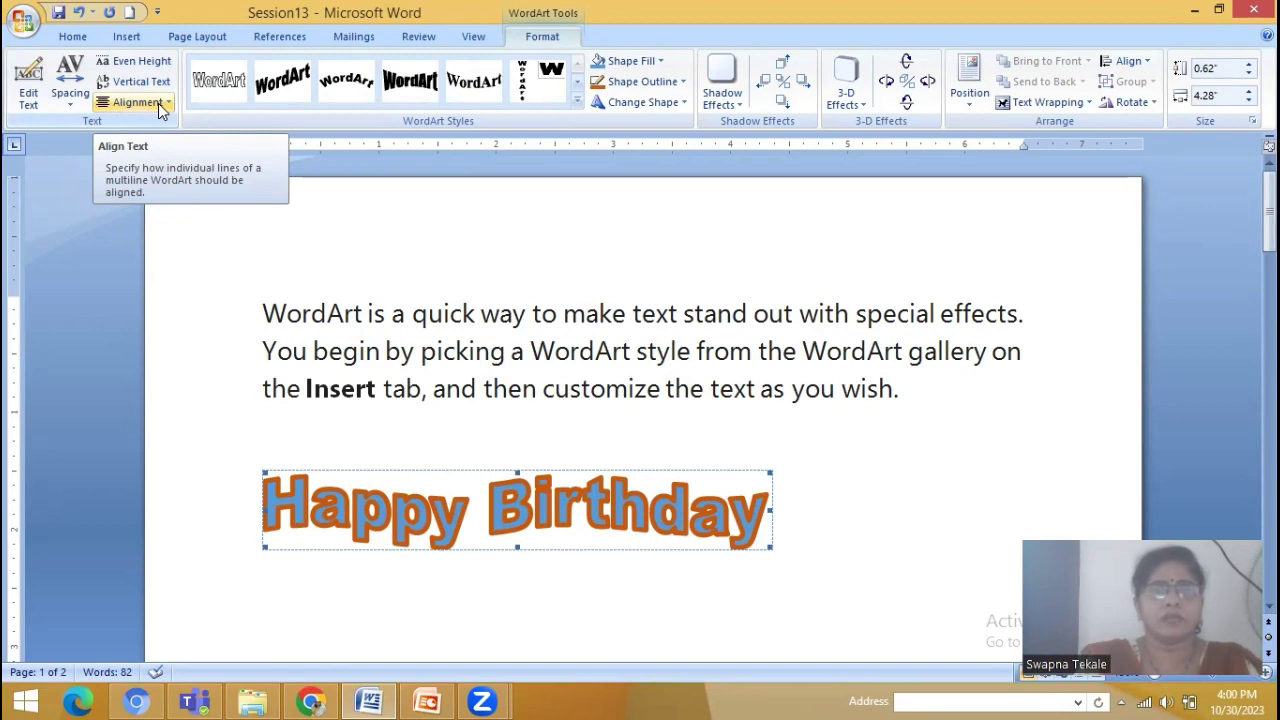
click(137, 102)
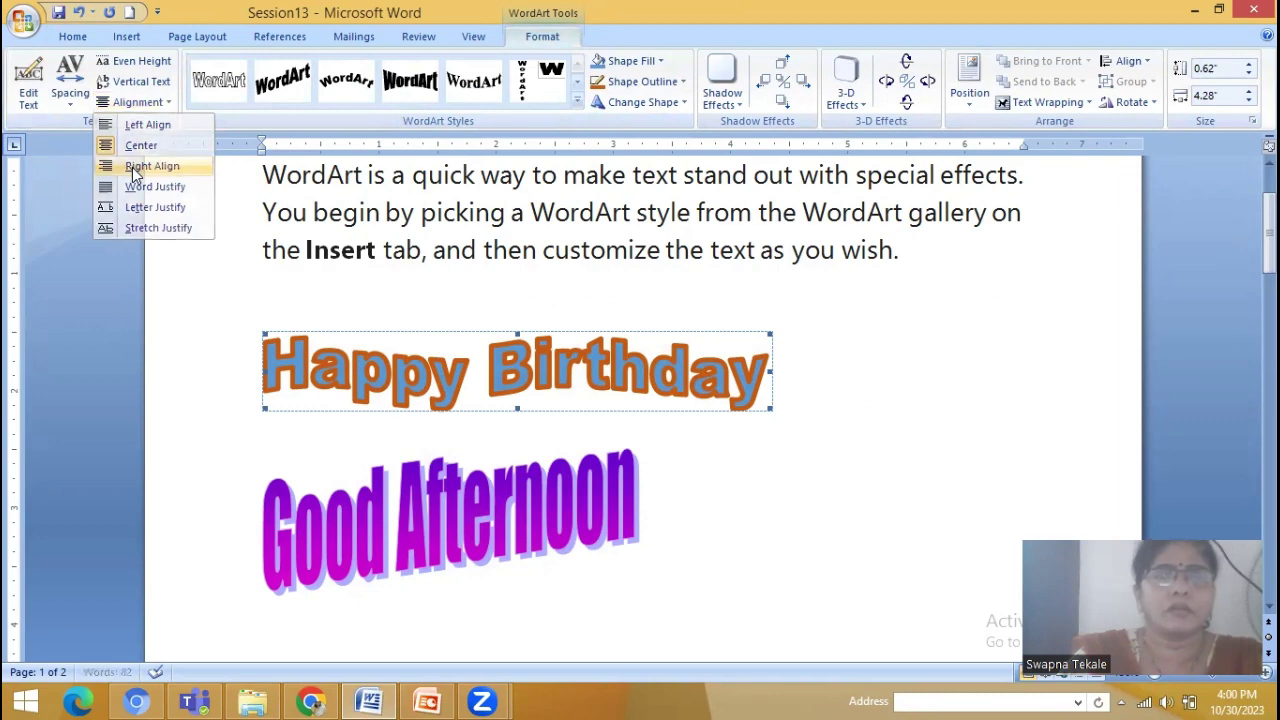
click(133, 168)
click(155, 104)
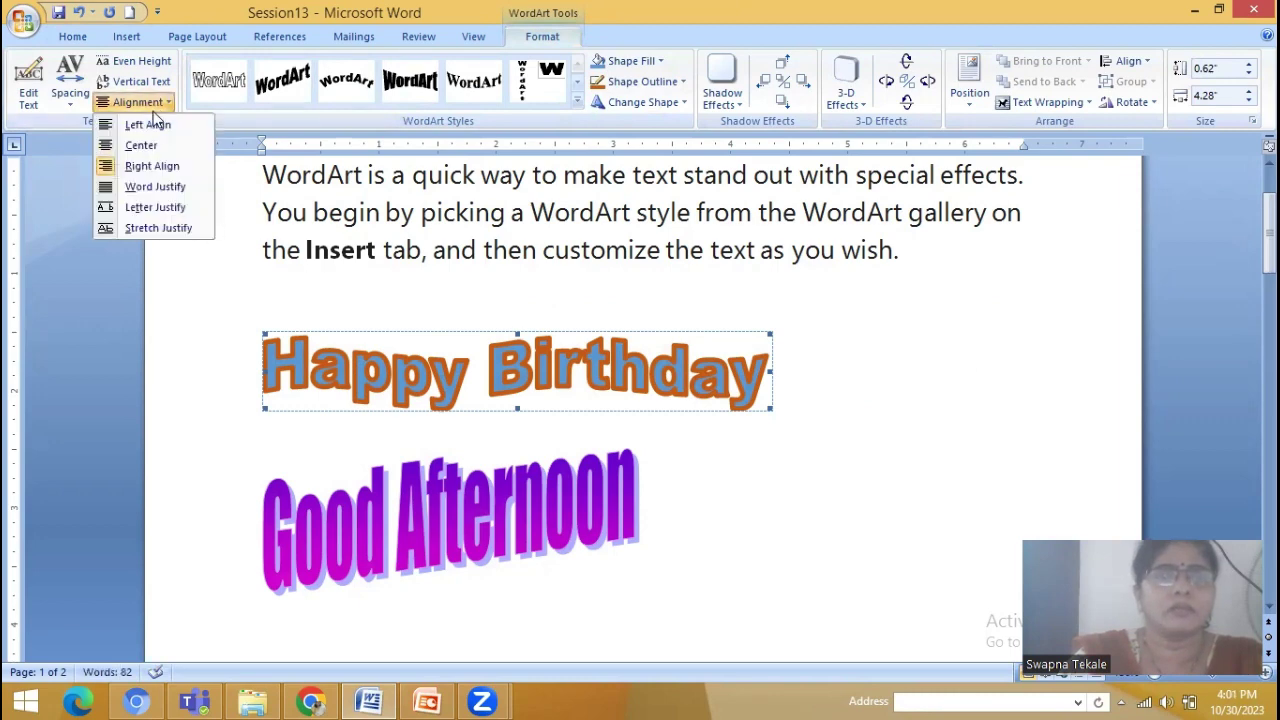
click(152, 189)
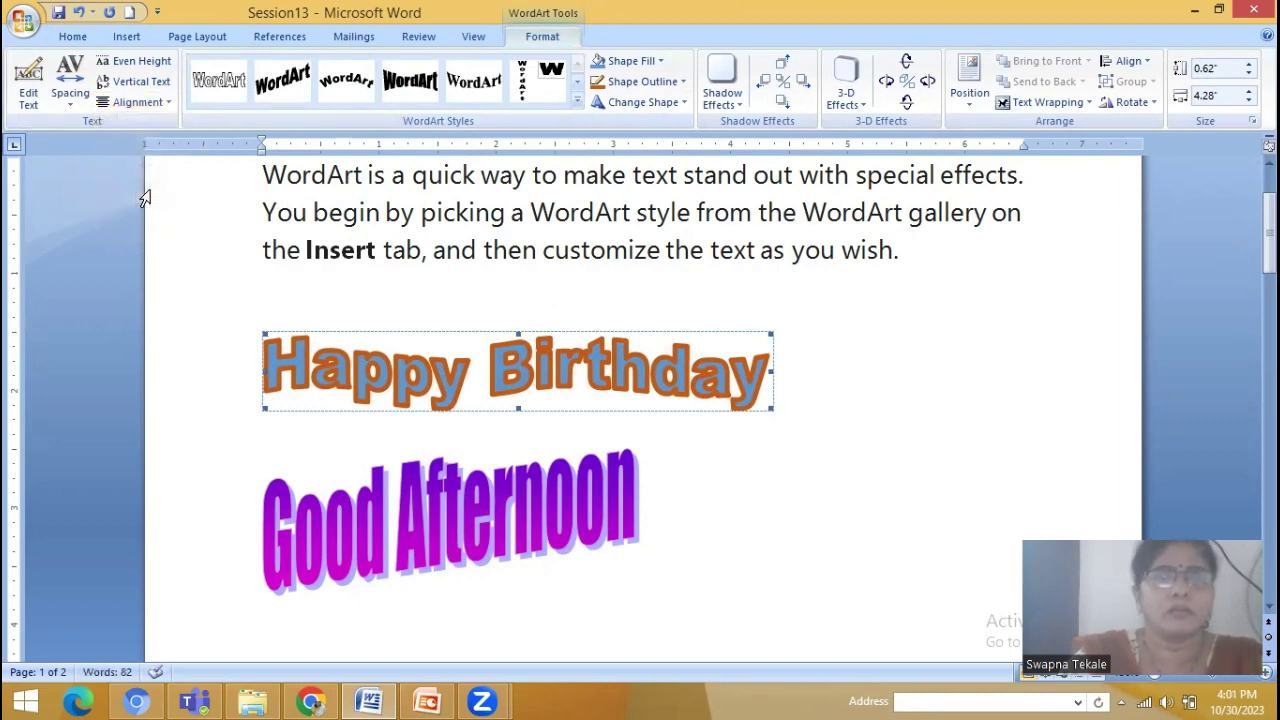
click(130, 102)
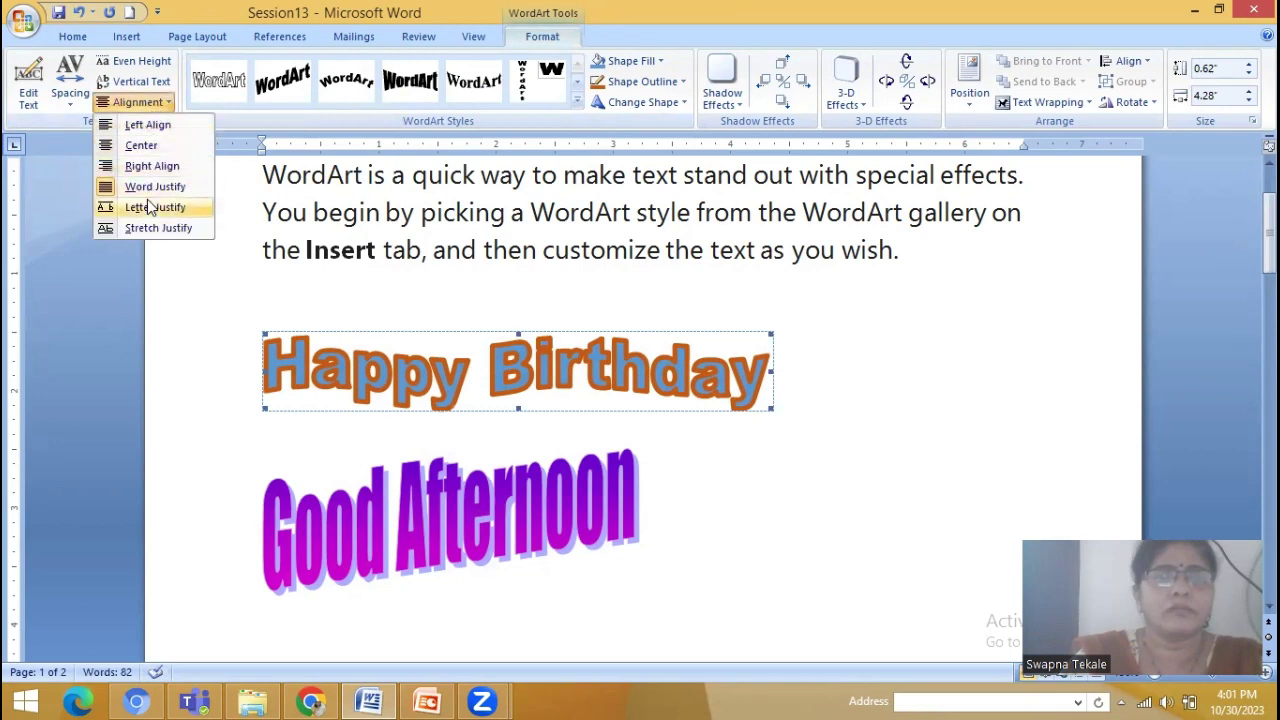
click(147, 125)
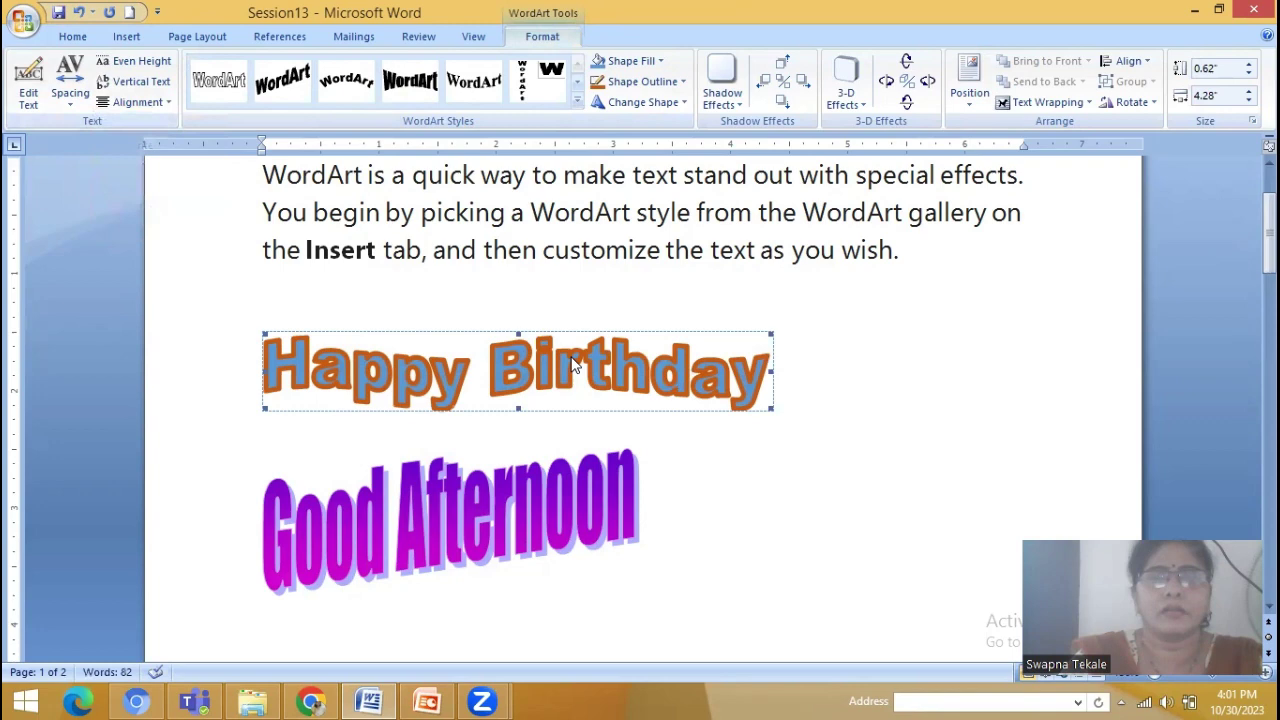
Select the "Happy Birthday" and "Good Afternoon" WordArt objects together
click(376, 530)
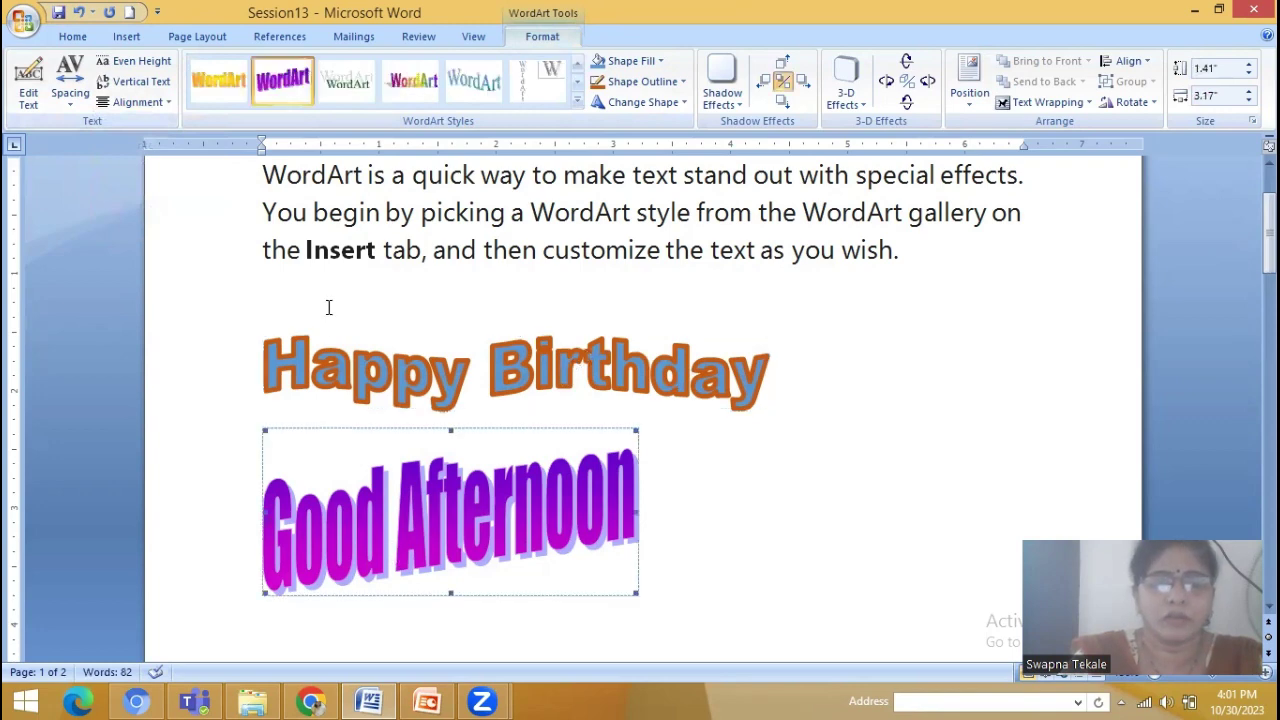
click(271, 368)
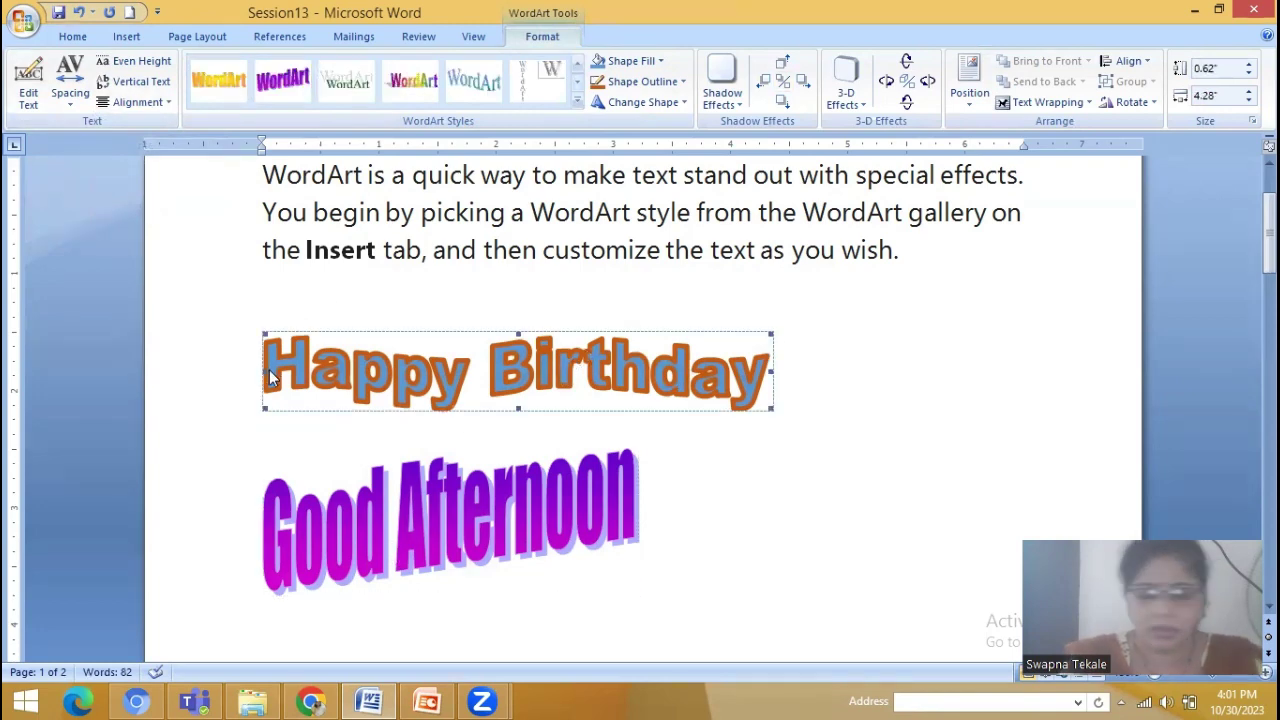
key(shift+Down)
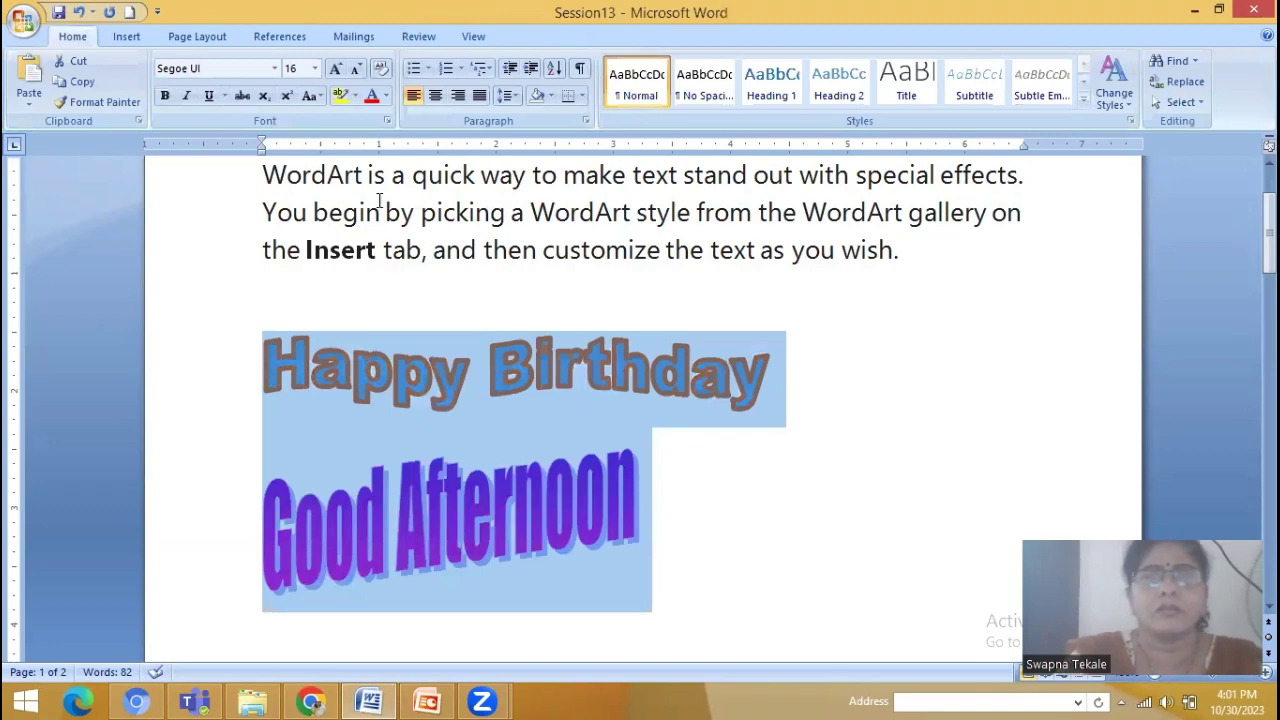
Set the text alignment of the "Happy Birthday" WordArt to Center
click(428, 390)
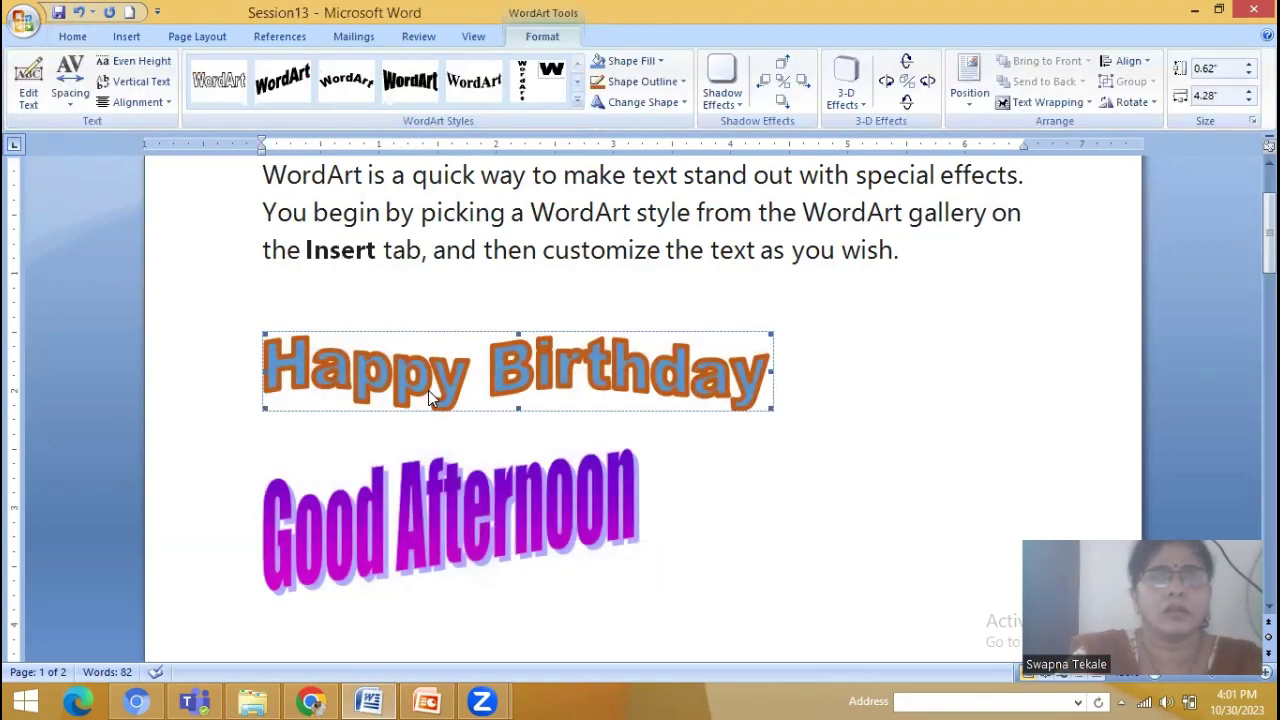
click(137, 102)
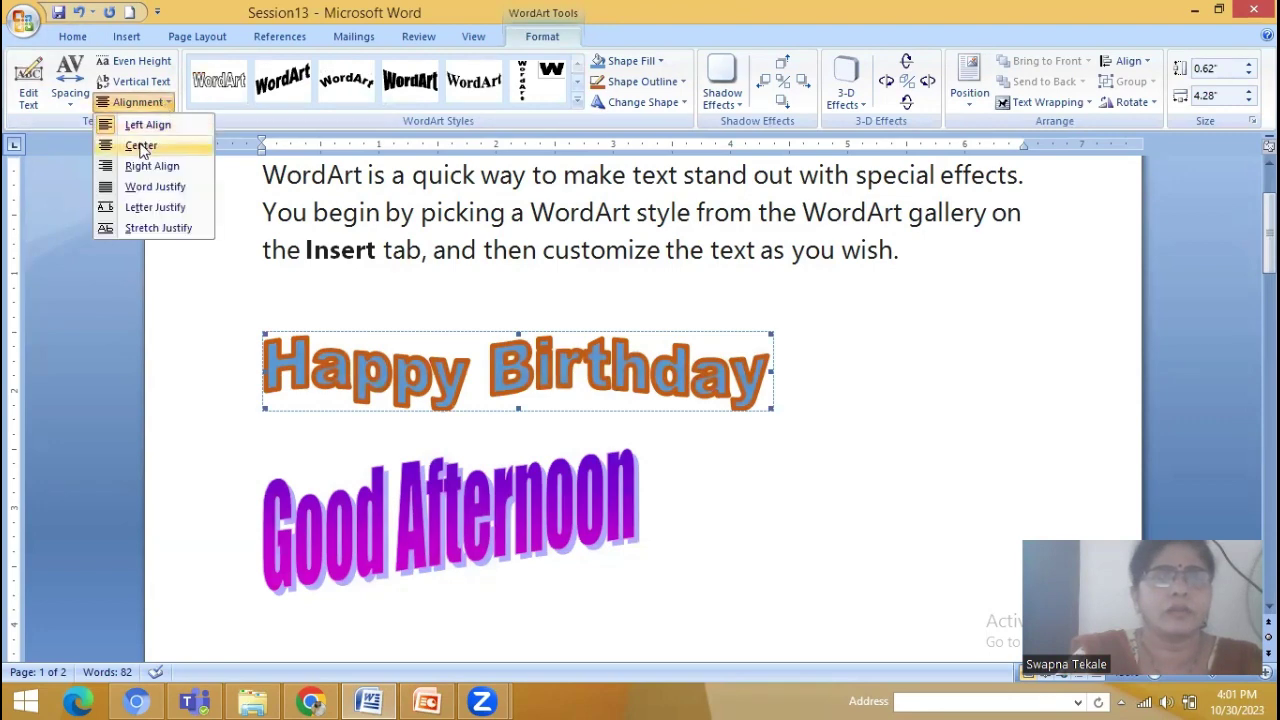
click(140, 147)
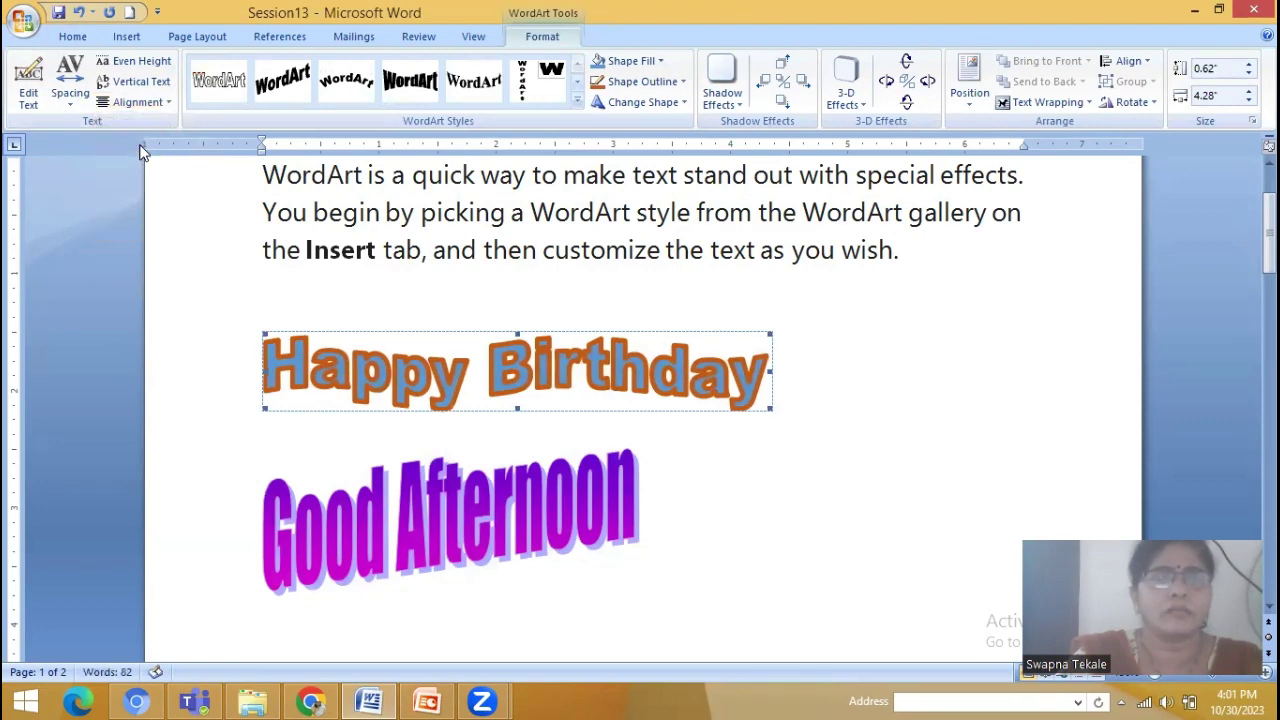
Give the "Happy Birthday" WordArt the second of the Additional Shadow Styles, with a large offset grey shadow
click(533, 538)
drag(1268, 240, 1249, 273)
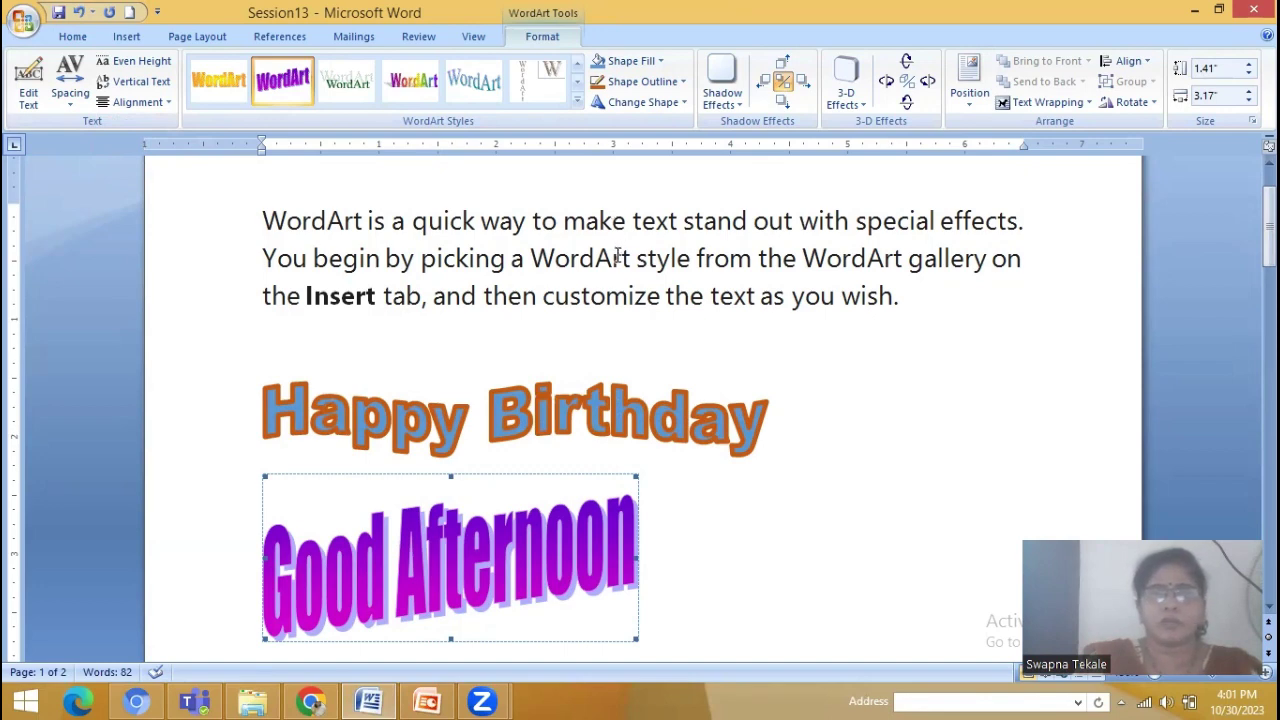
click(465, 428)
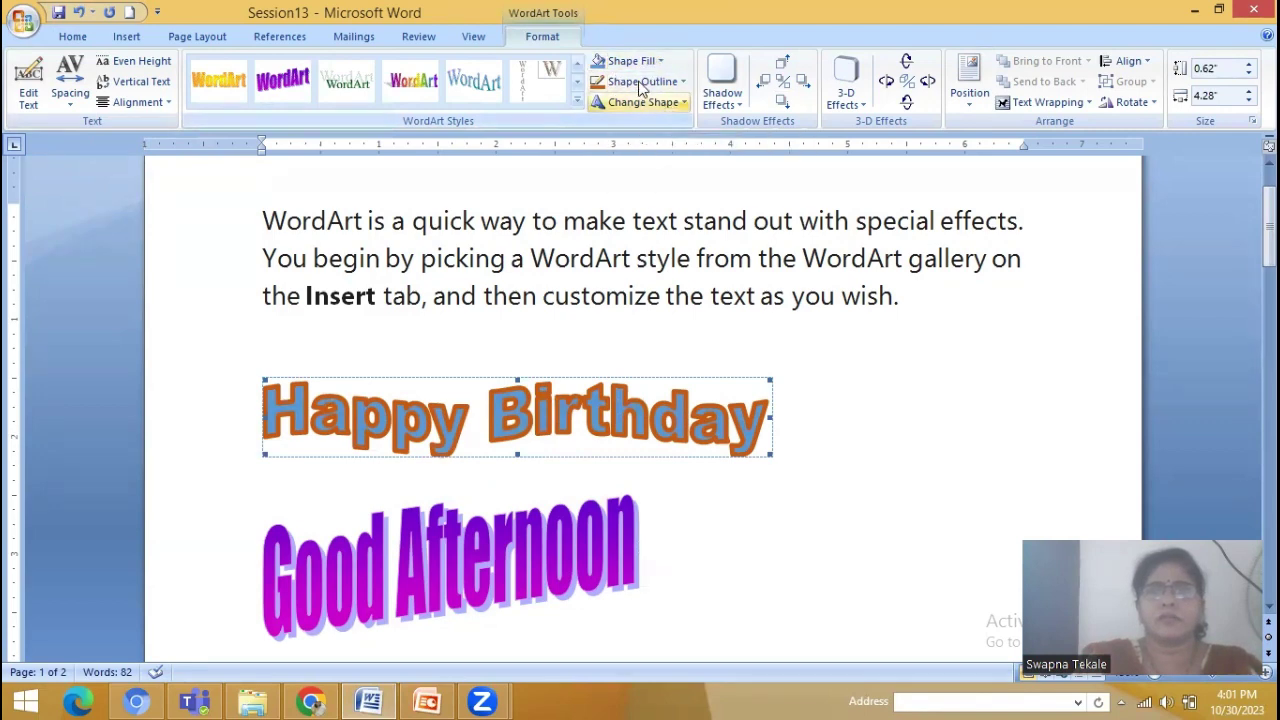
click(733, 104)
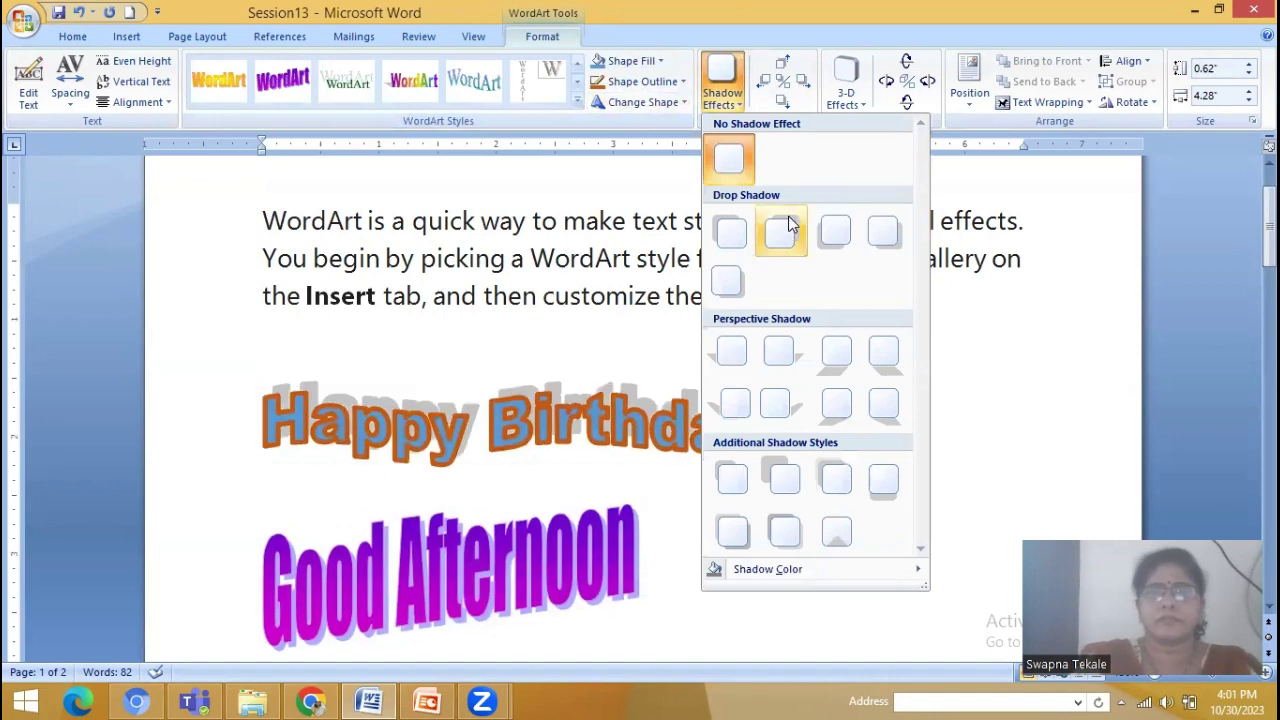
click(773, 493)
Delete the "Good Afternoon" WordArt below the "Happy Birthday" WordArt
click(548, 558)
scroll(548, 558, down, 1)
click(533, 551)
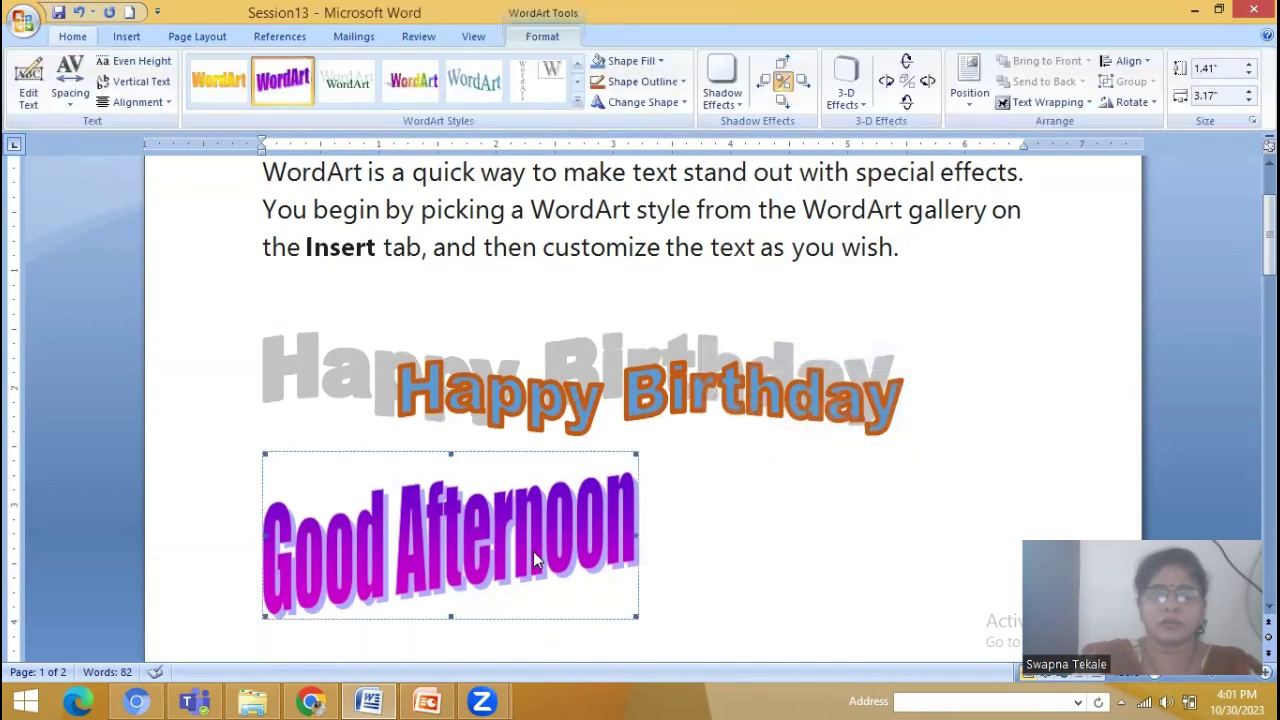
key(Delete)
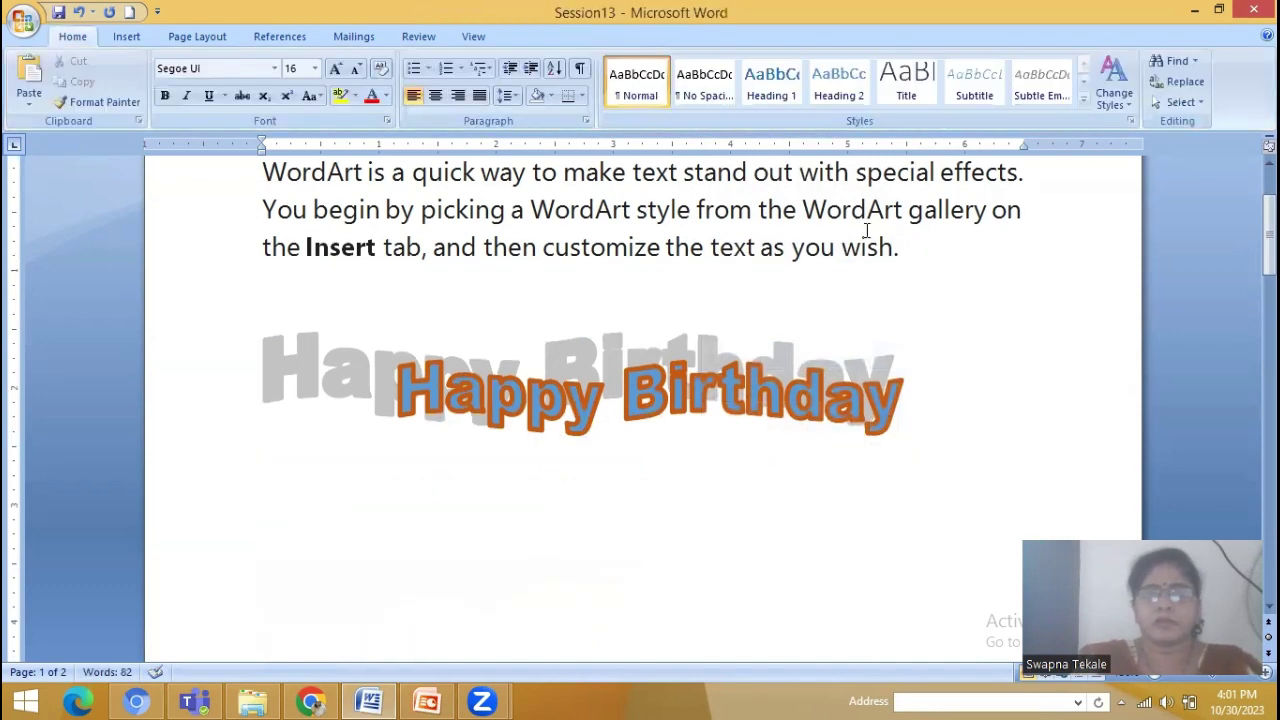
Try nudging the shadow of the "Happy Birthday" WordArt down, up and to the left
click(603, 386)
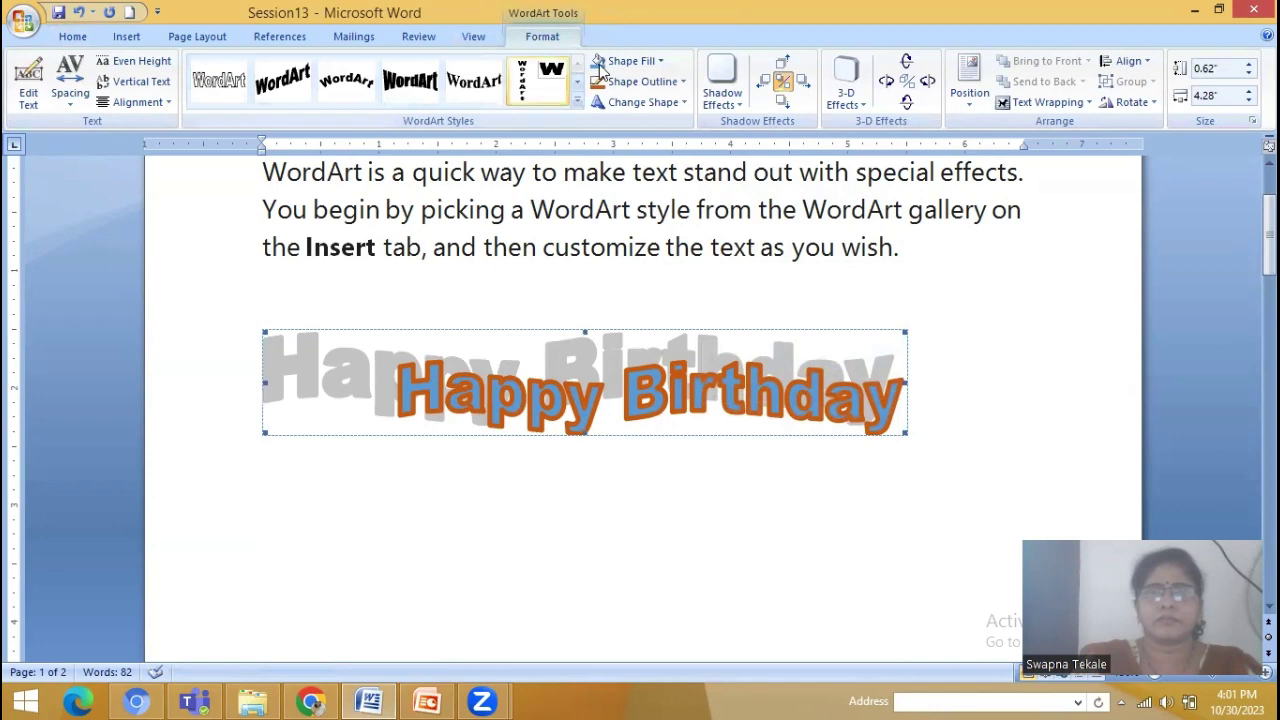
click(785, 104)
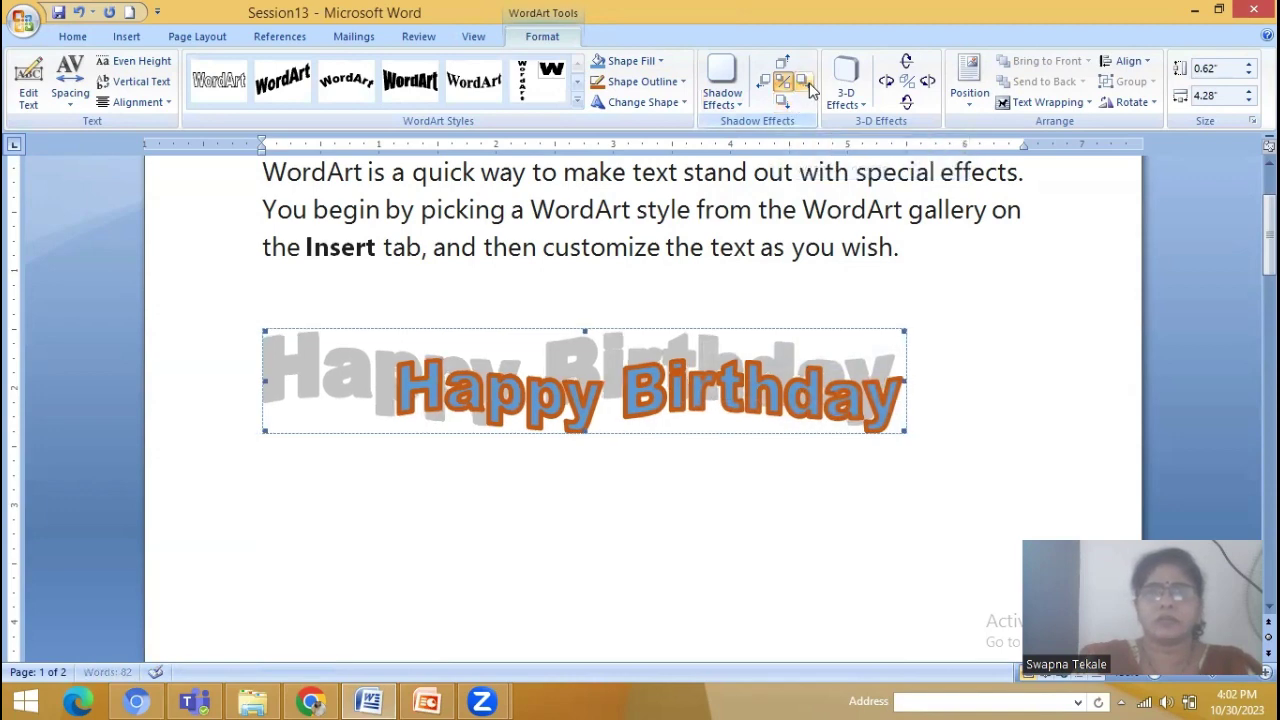
click(783, 62)
click(762, 80)
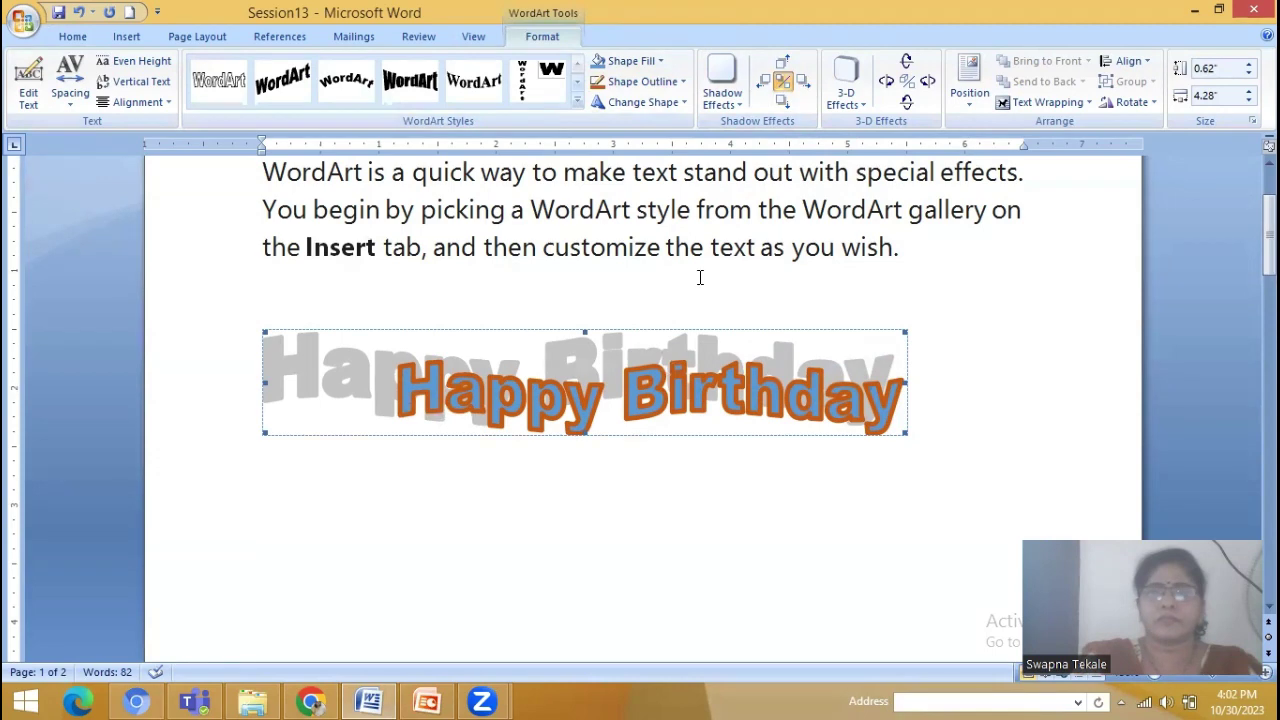
Give the "Happy Birthday" WordArt a 3-D effect in the gold theme color
click(848, 104)
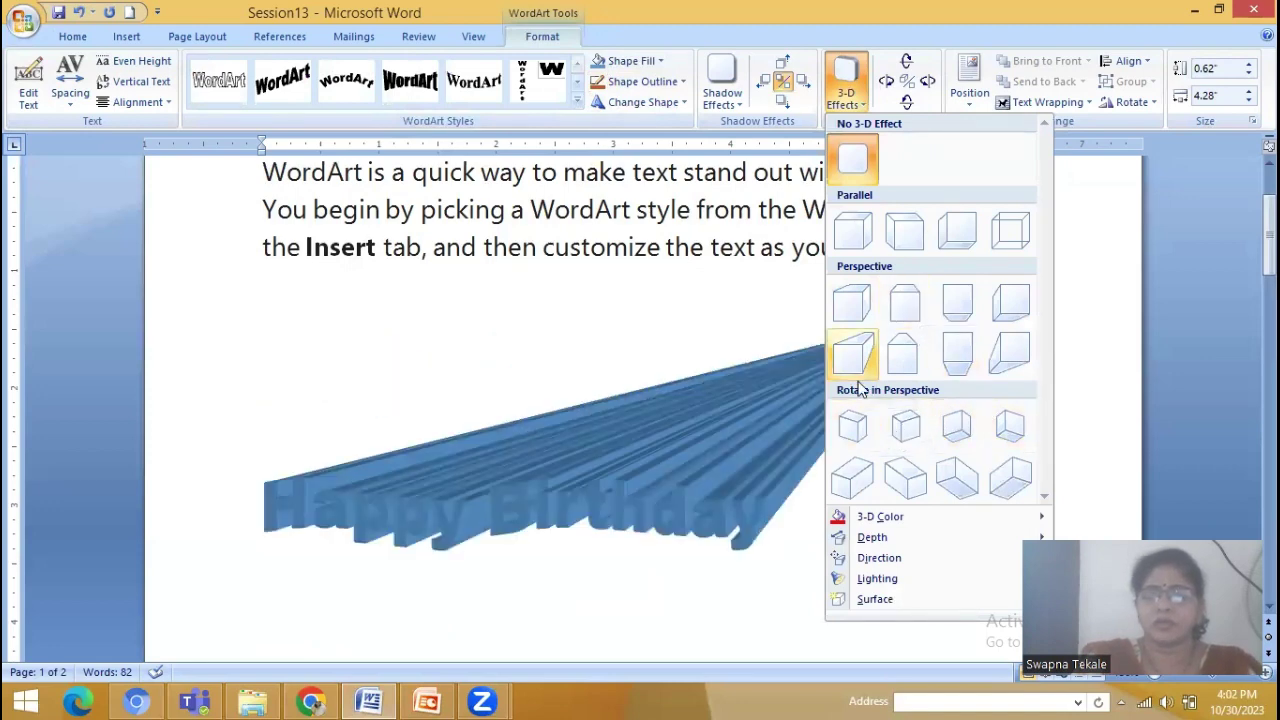
mouse_move(872, 525)
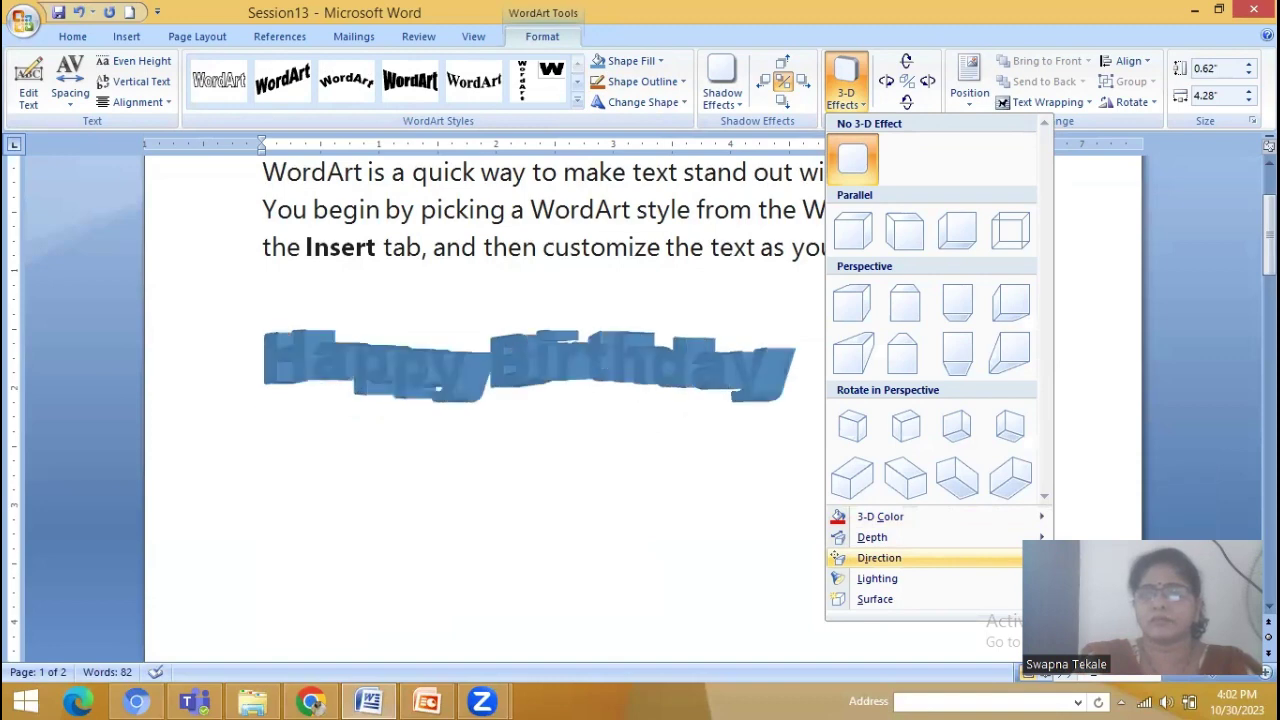
mouse_move(942, 514)
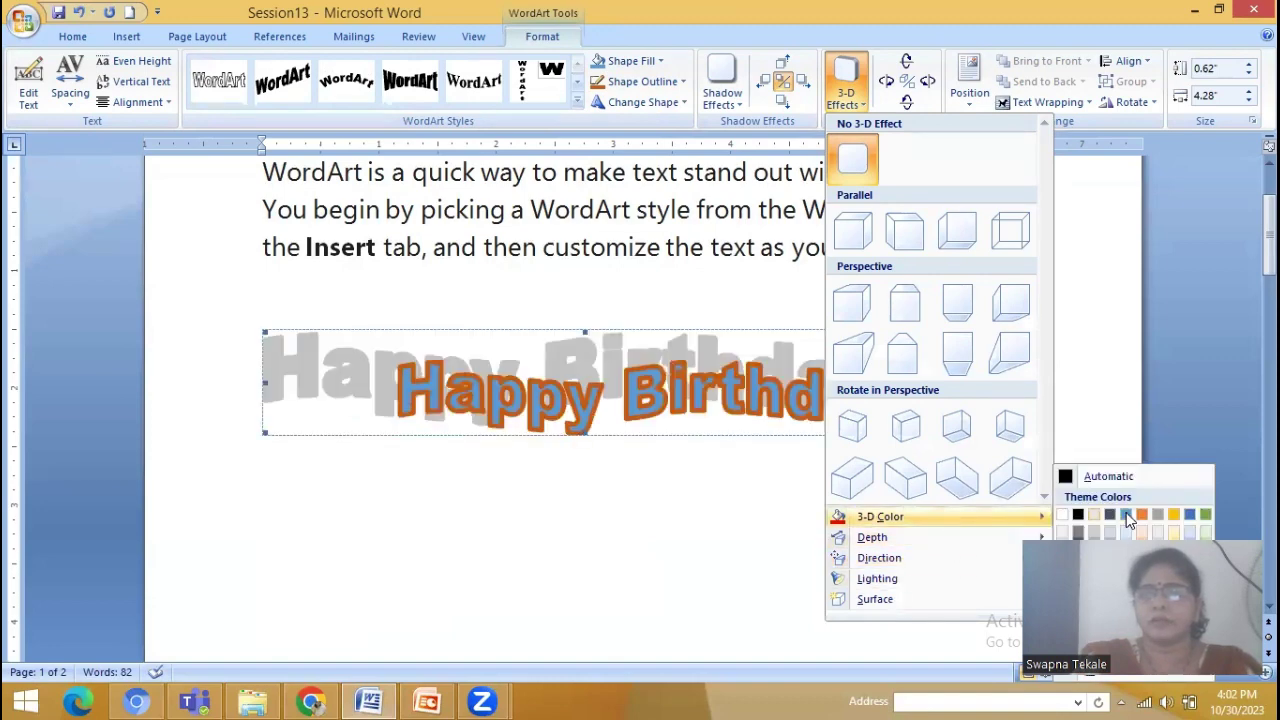
click(1176, 515)
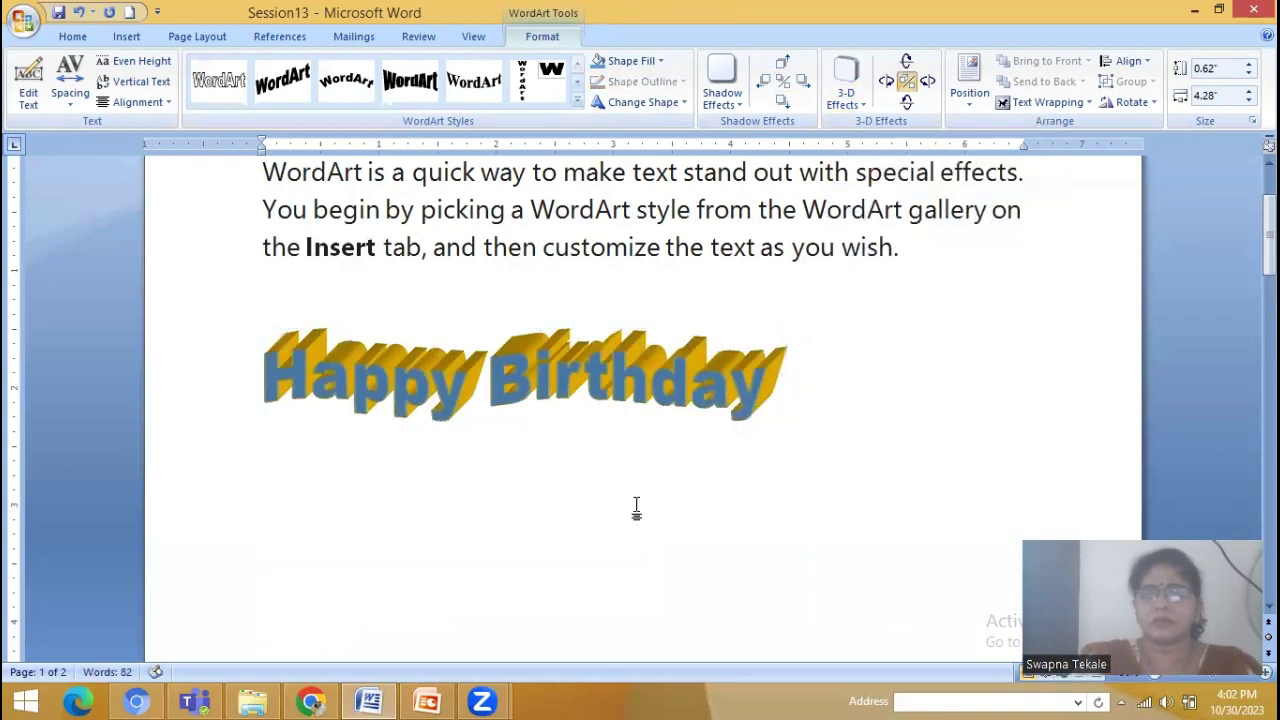
click(634, 506)
click(524, 368)
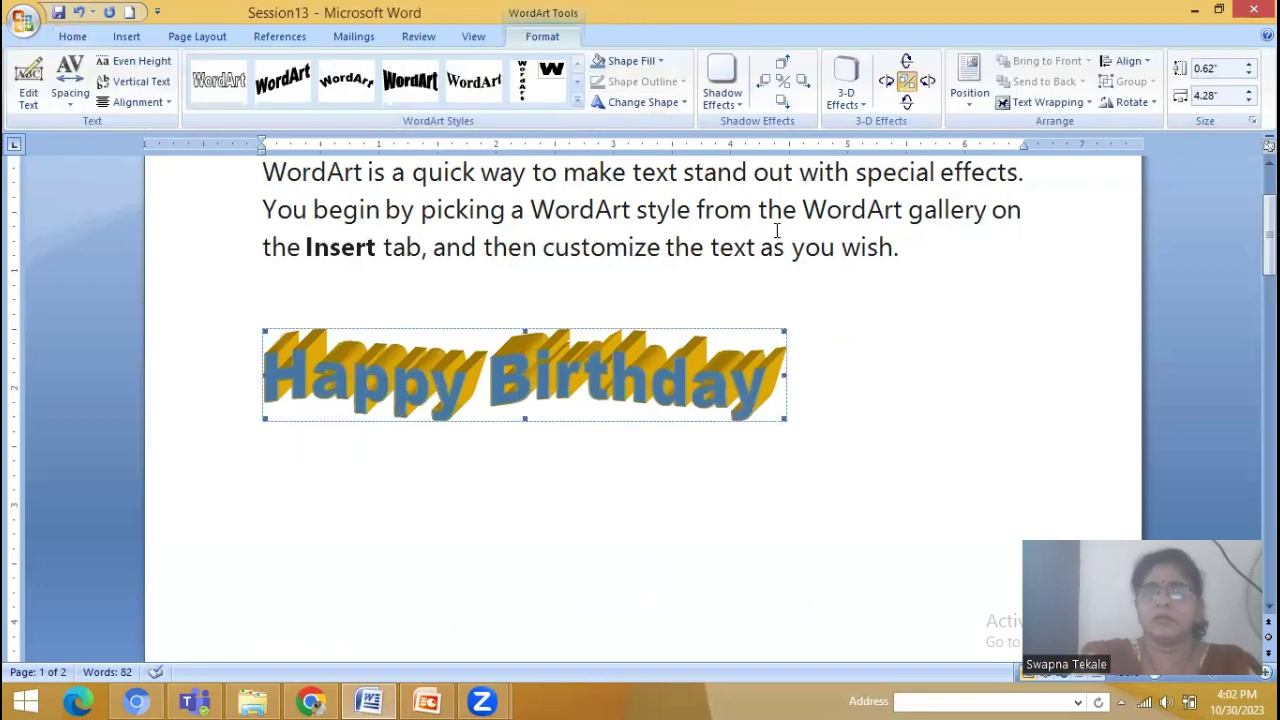
click(843, 100)
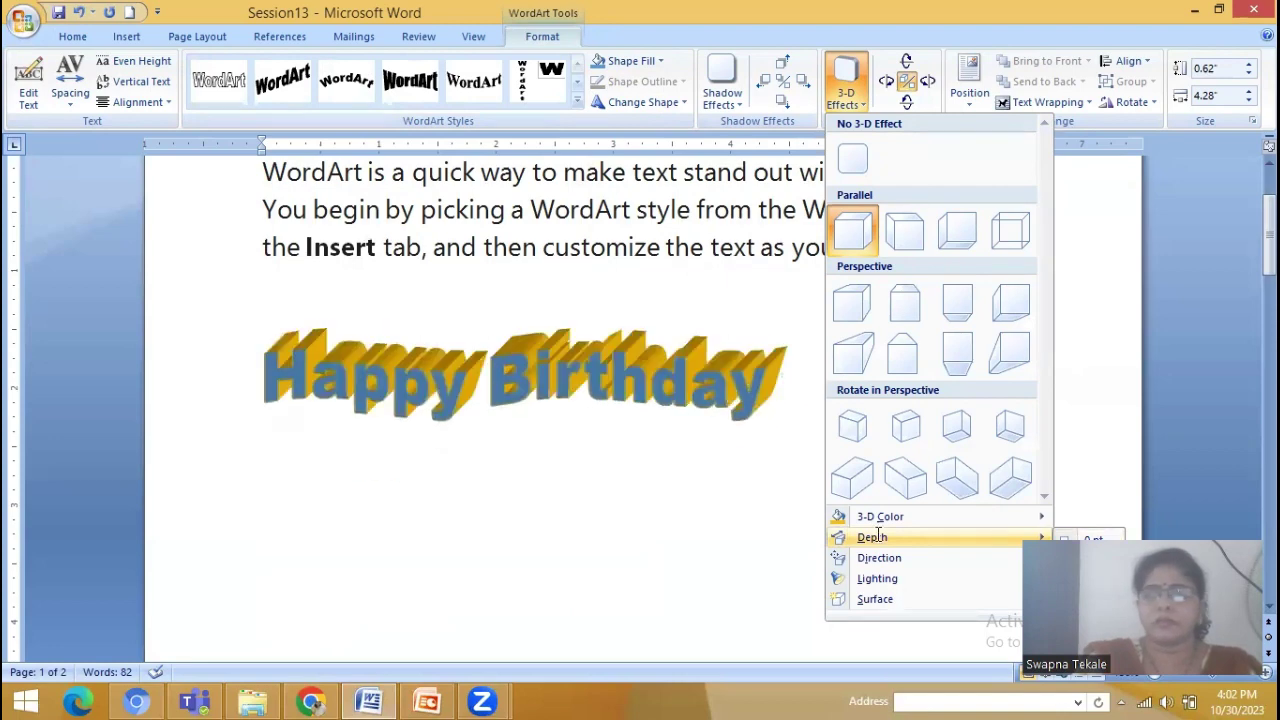
click(496, 364)
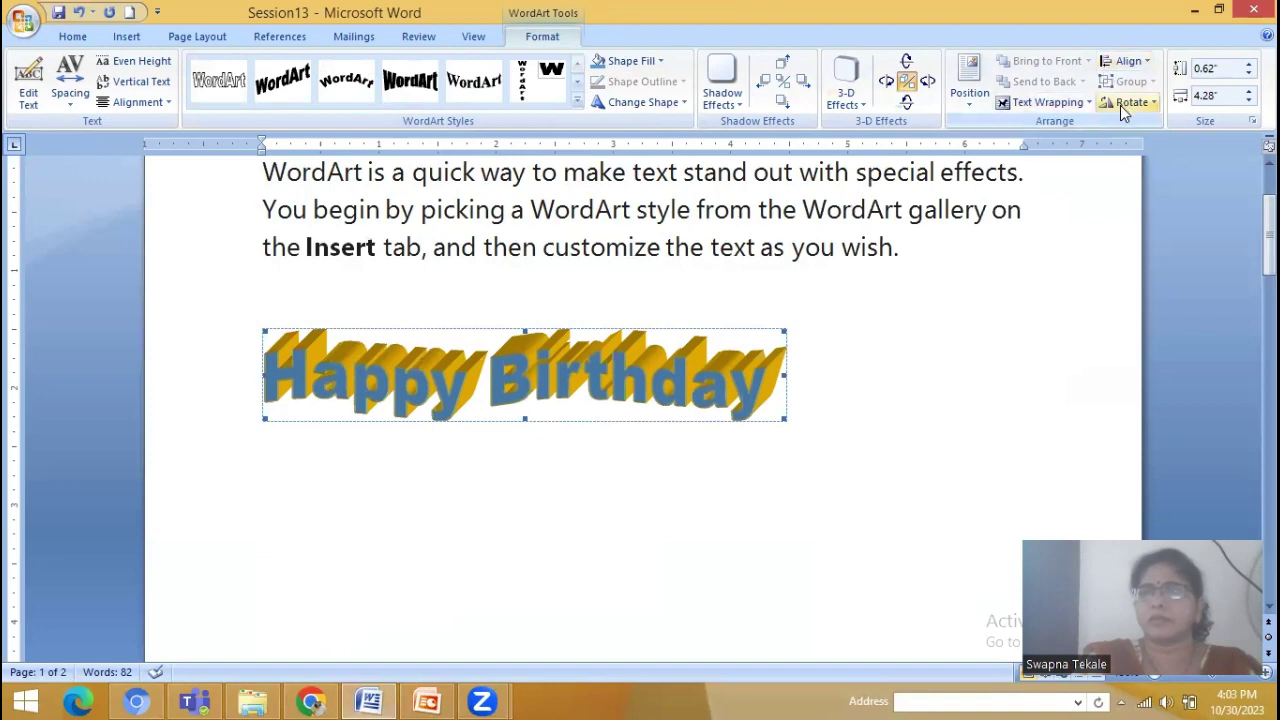
drag(1252, 258, 1250, 250)
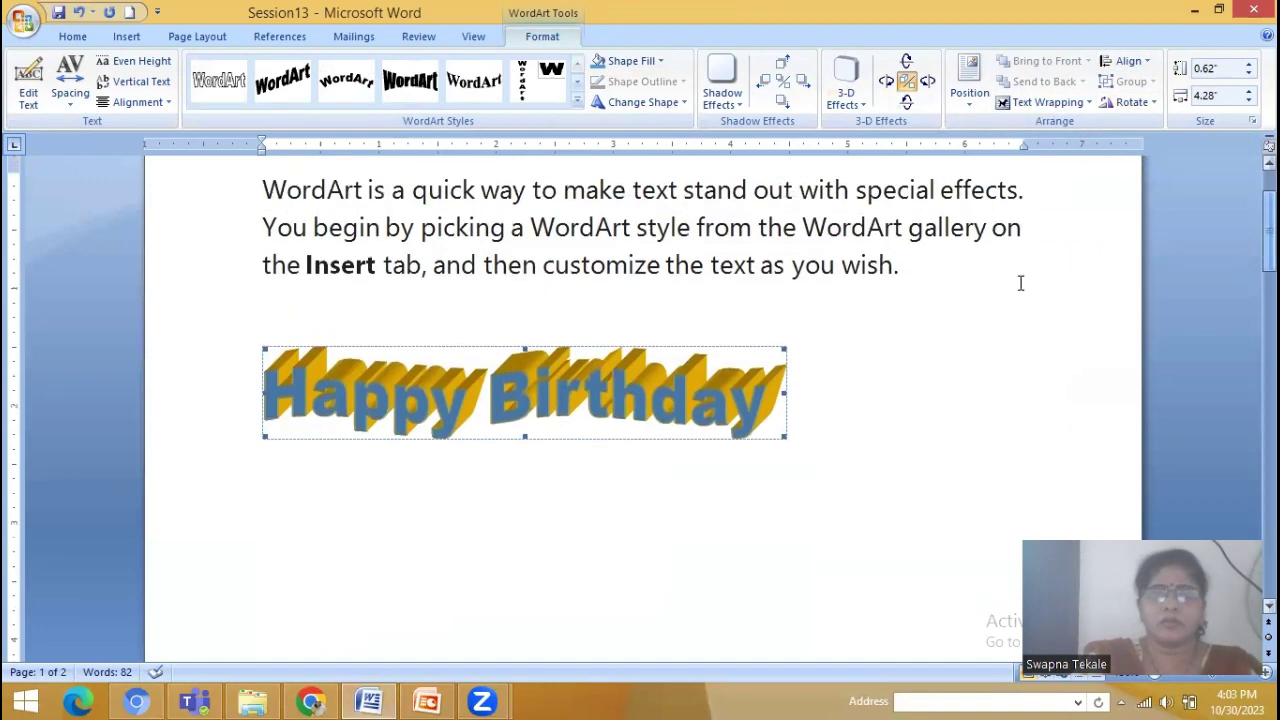
click(846, 418)
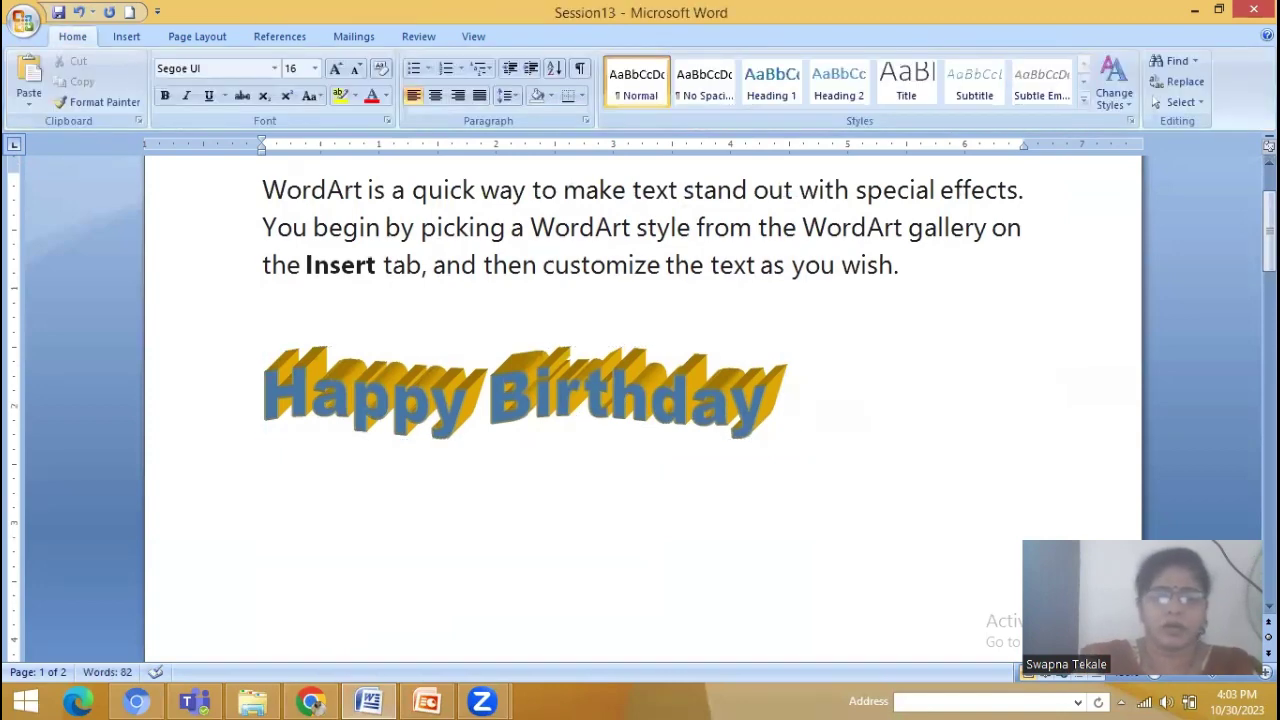
drag(871, 190, 1020, 190)
Write "Good Morning" on the empty line below the "Happy Birthday" WordArt
click(943, 322)
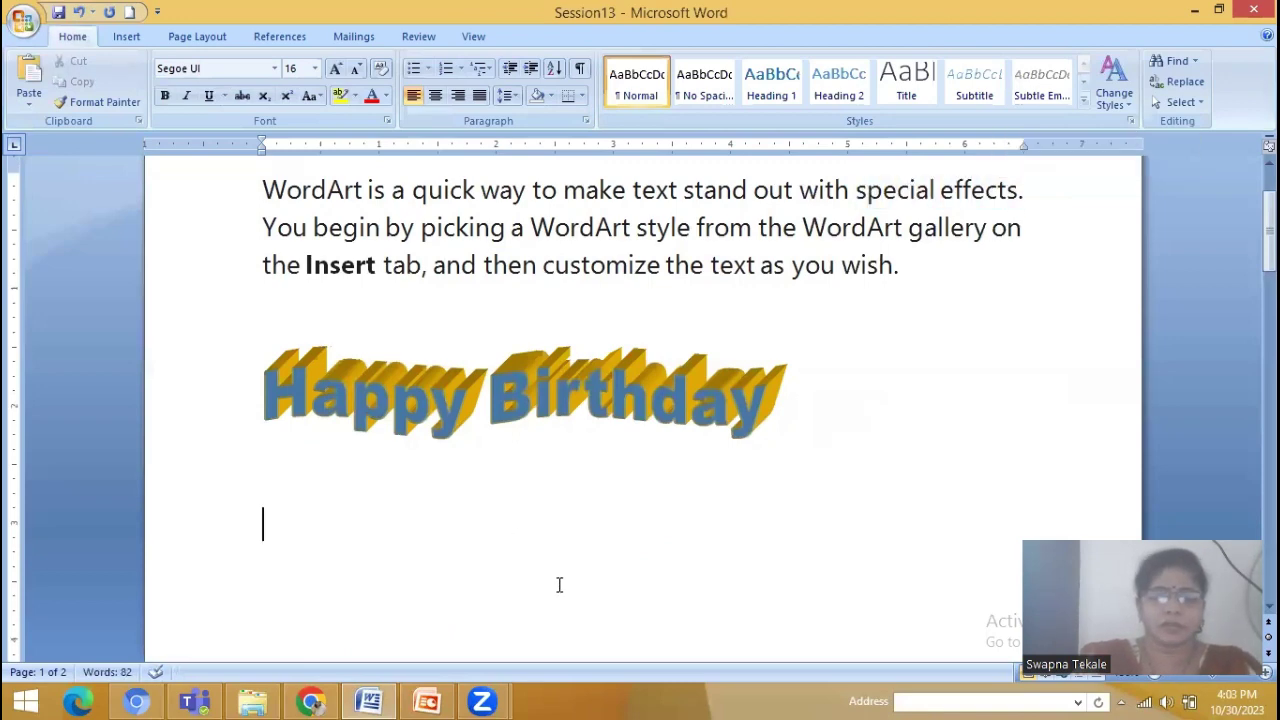
text(Goo)
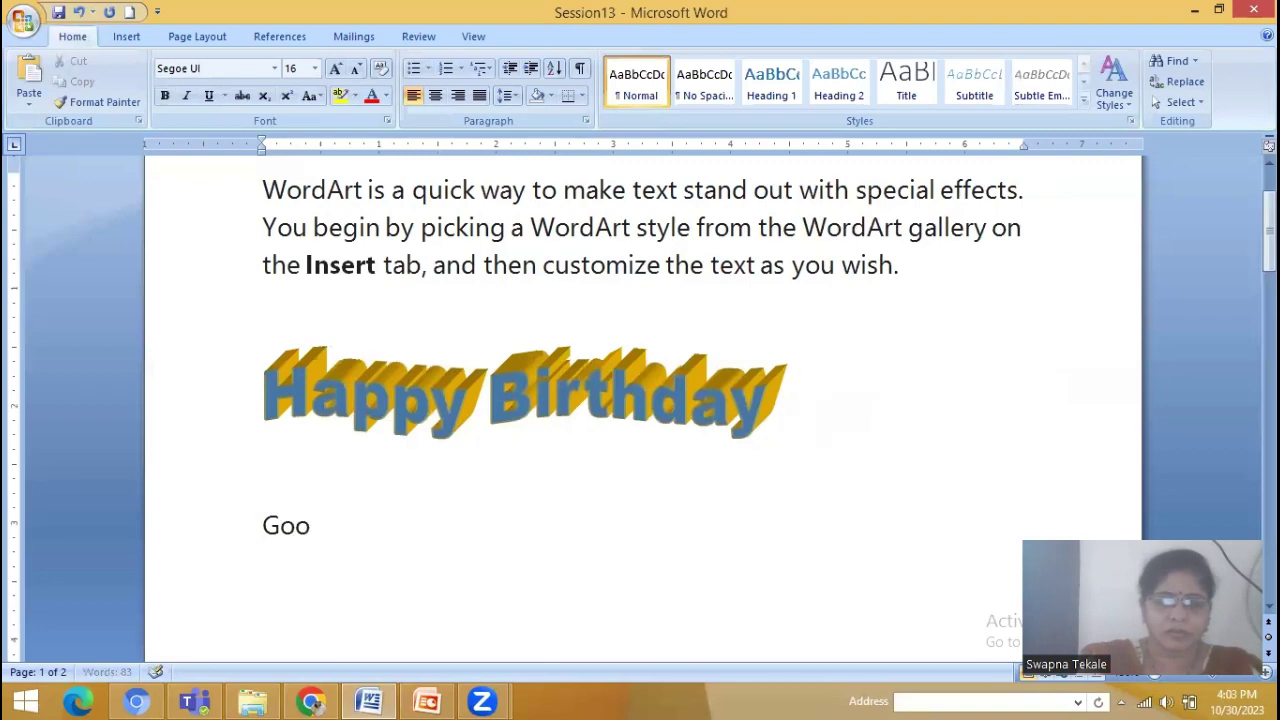
text(d)
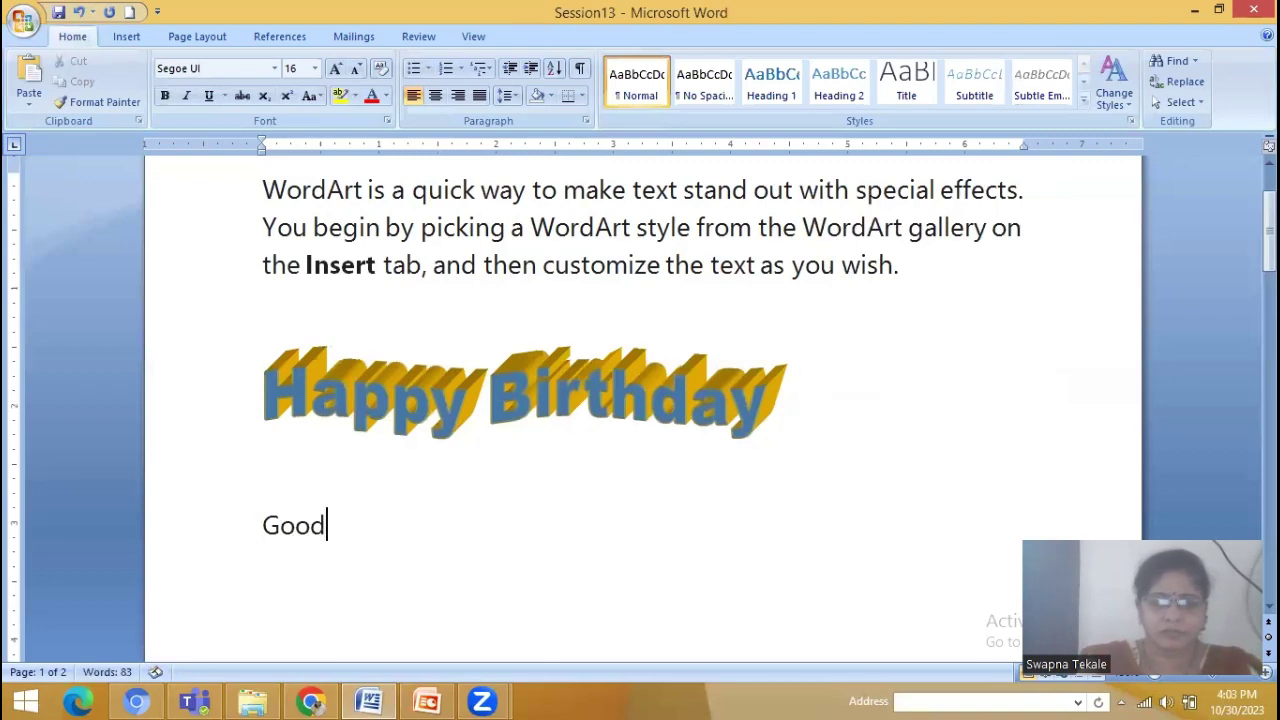
text( Morning)
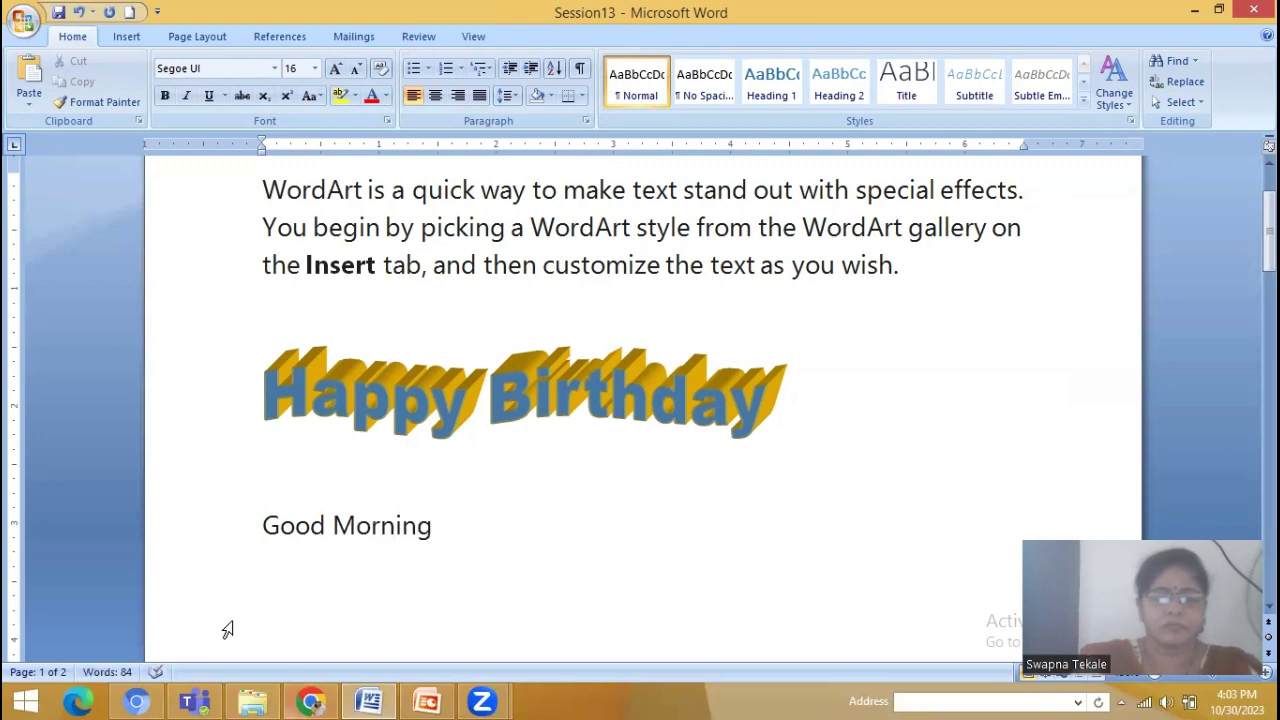
Convert the "Good Morning" line into WordArt using the dark green 3-D style and the Informal Roman font
triple_click(268, 525)
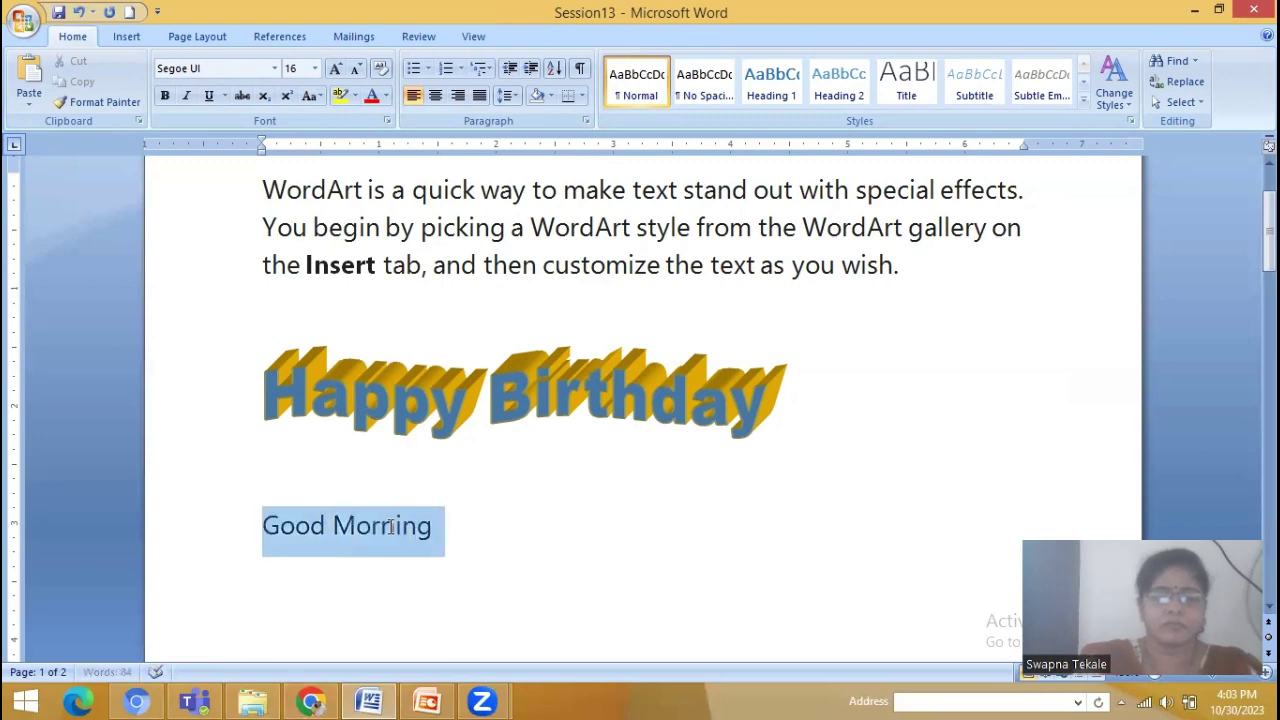
click(130, 36)
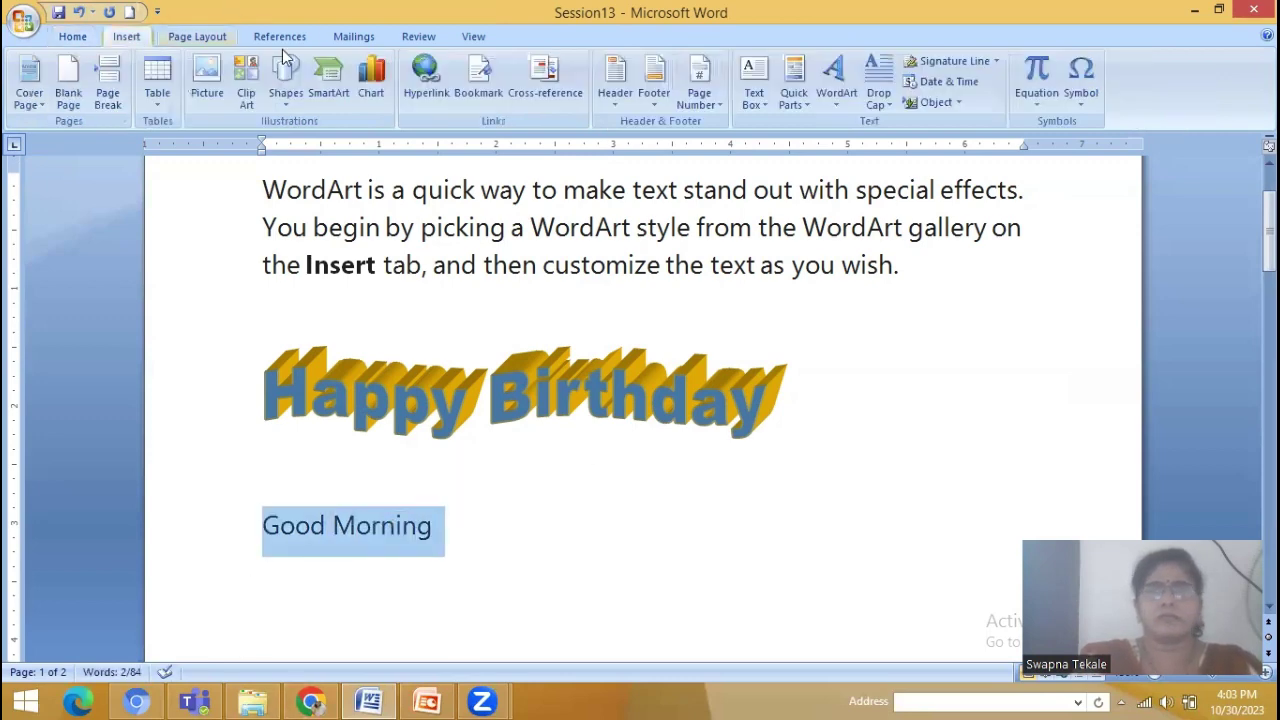
click(835, 105)
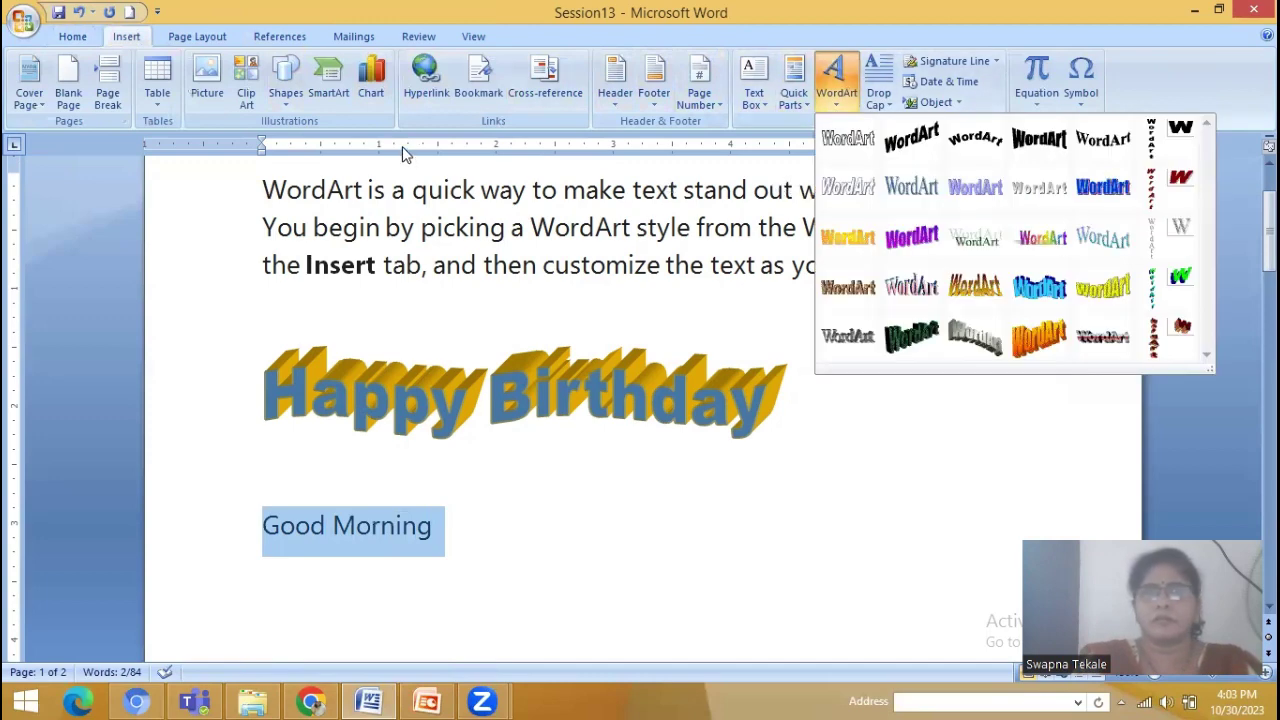
click(897, 334)
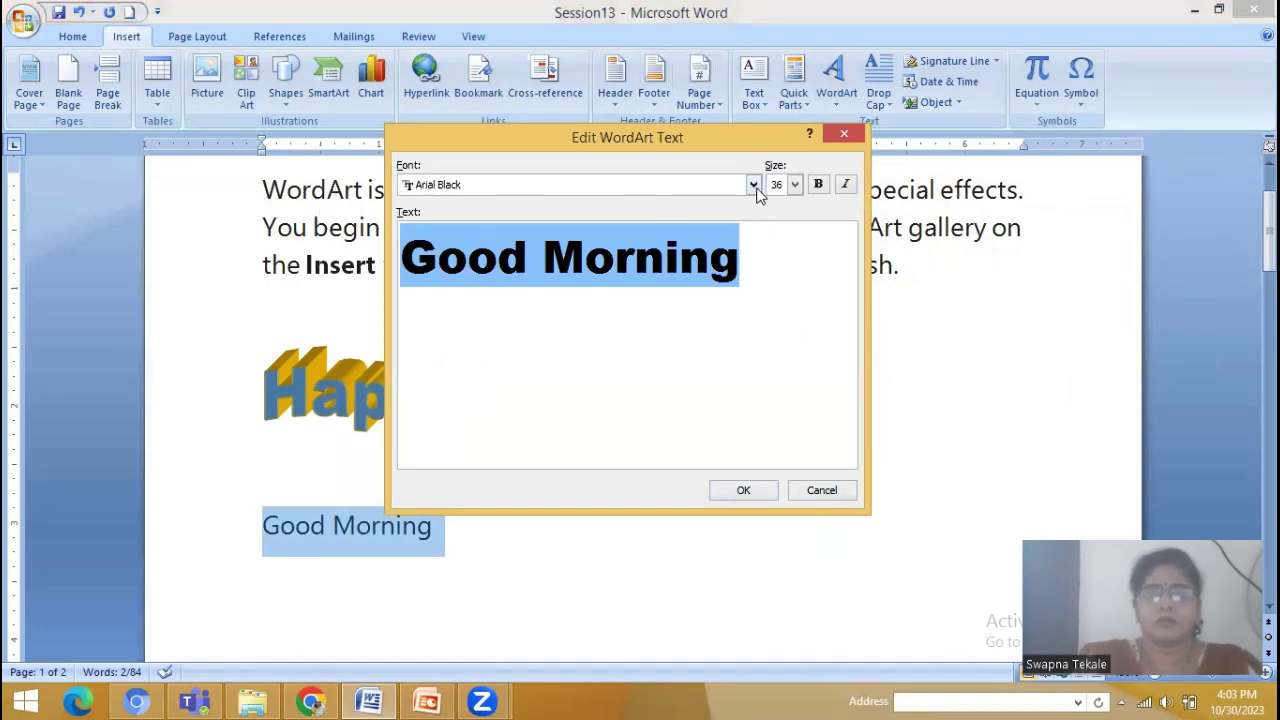
click(753, 186)
drag(754, 238, 754, 258)
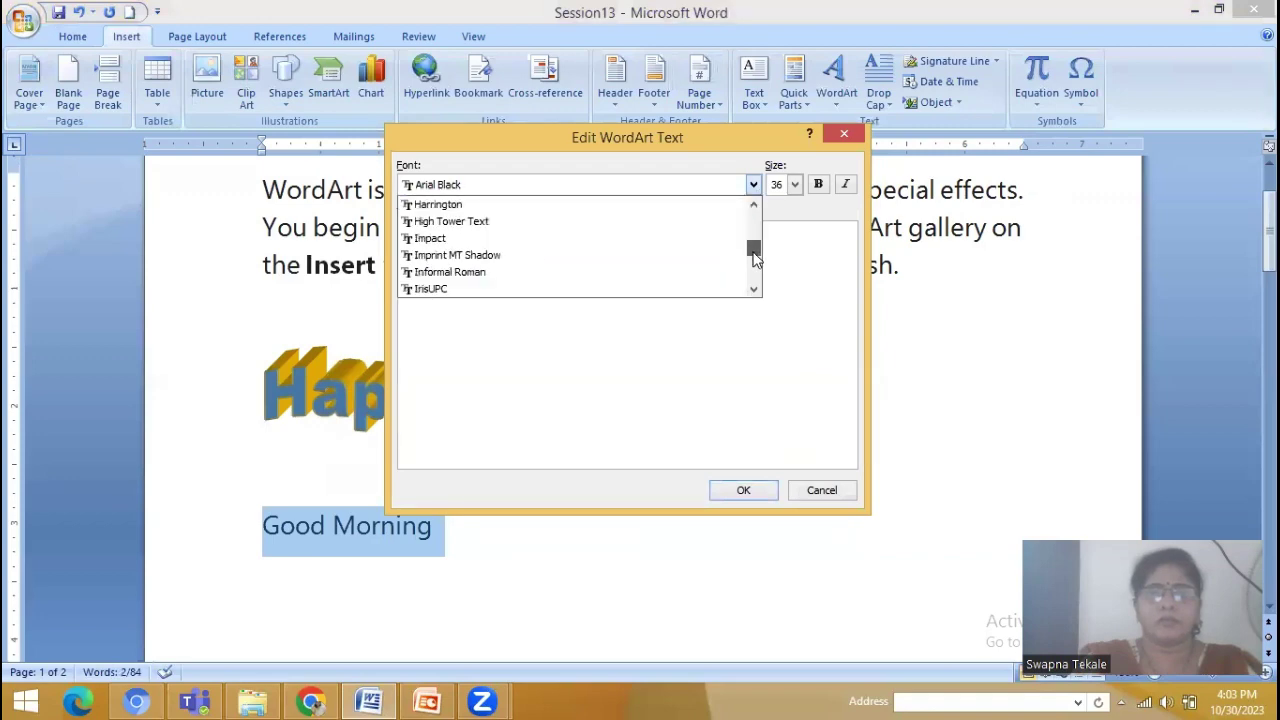
click(552, 271)
click(745, 490)
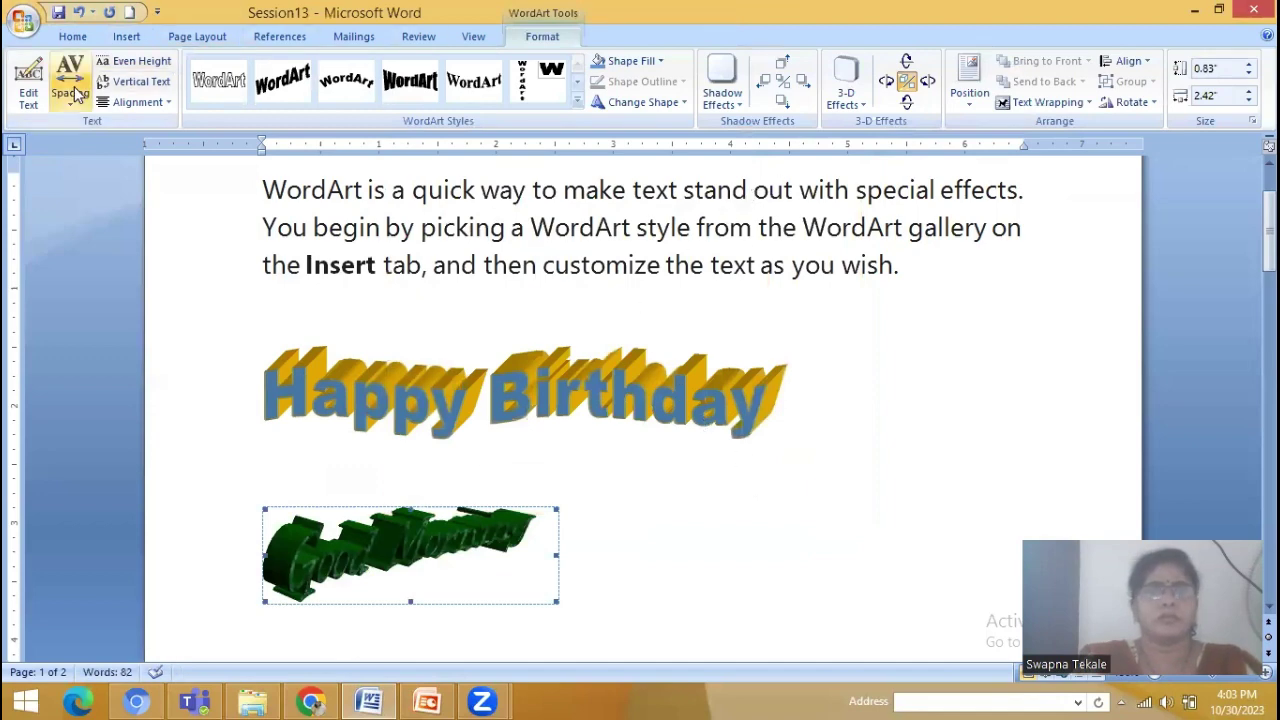
Change the font of the "Good Morning" WordArt to Arial Black
click(30, 97)
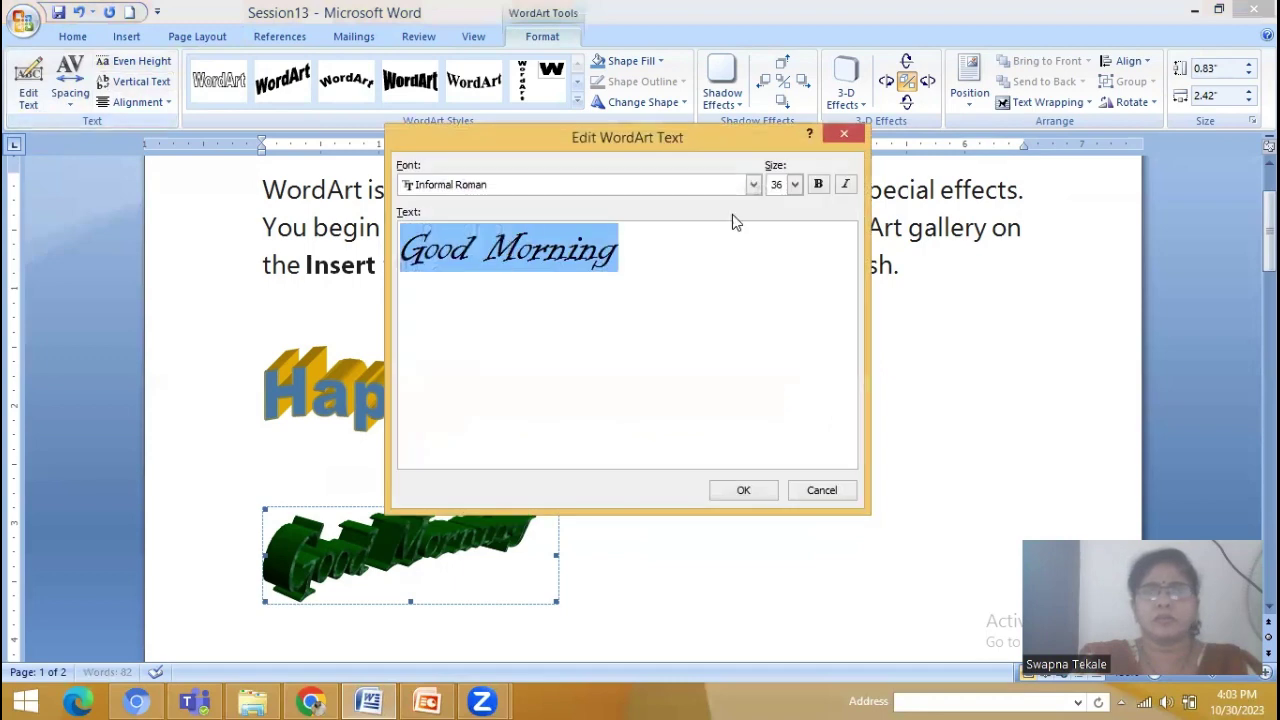
click(753, 185)
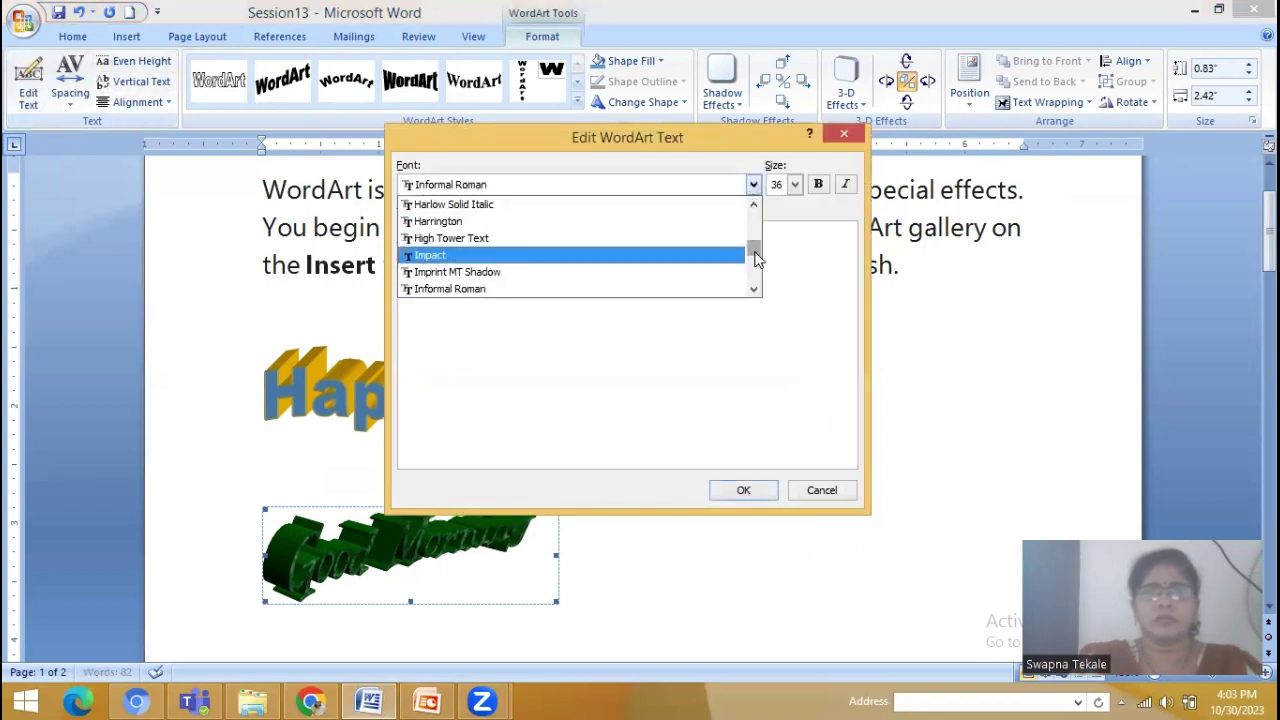
click(756, 251)
drag(756, 251, 757, 238)
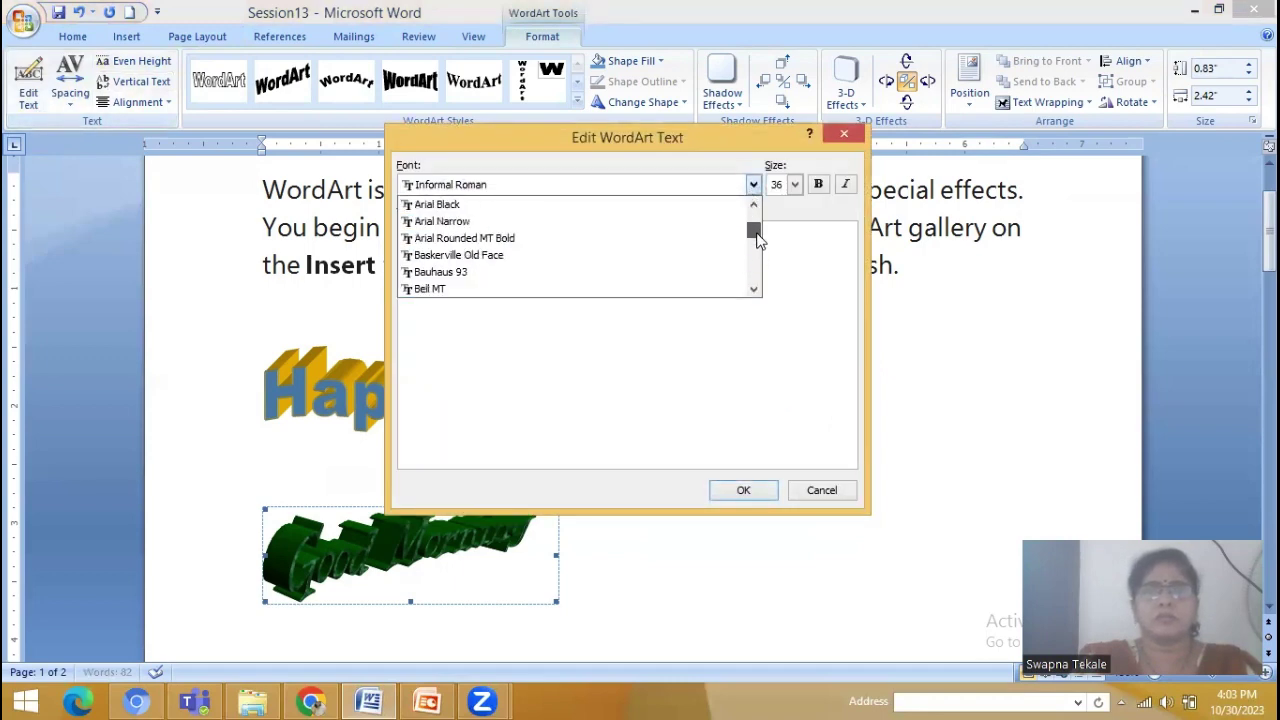
click(492, 206)
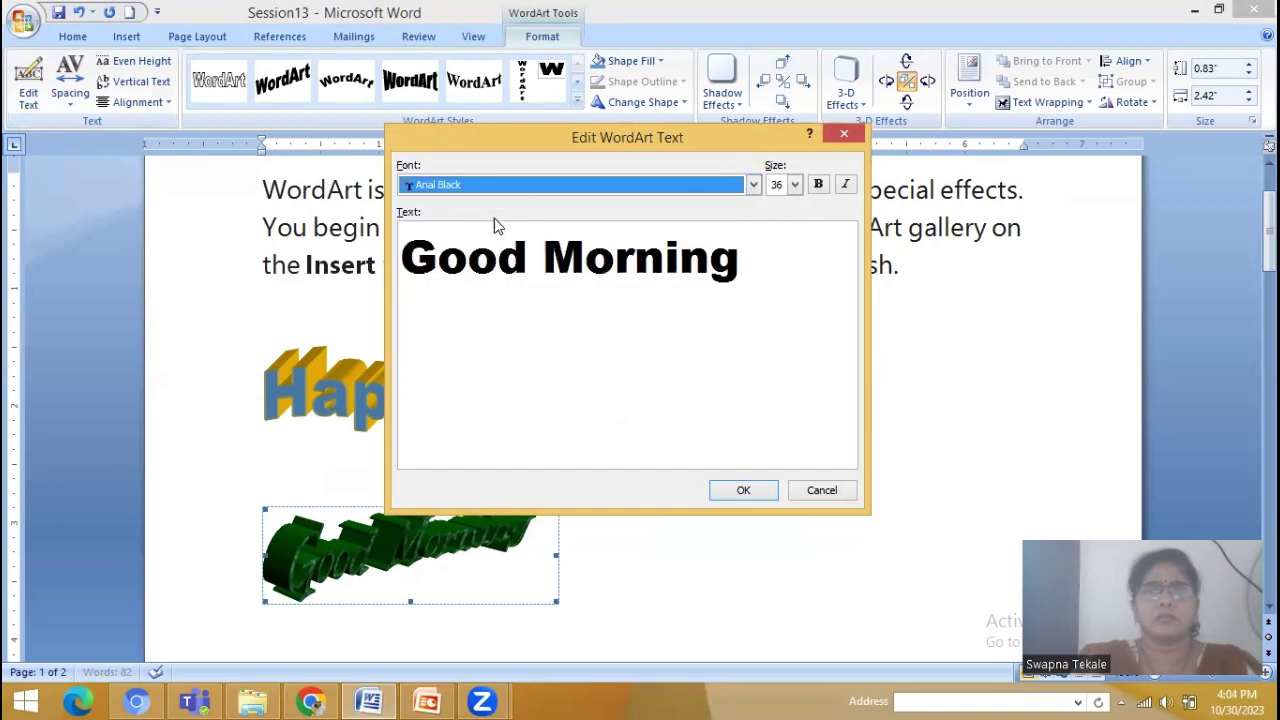
click(729, 485)
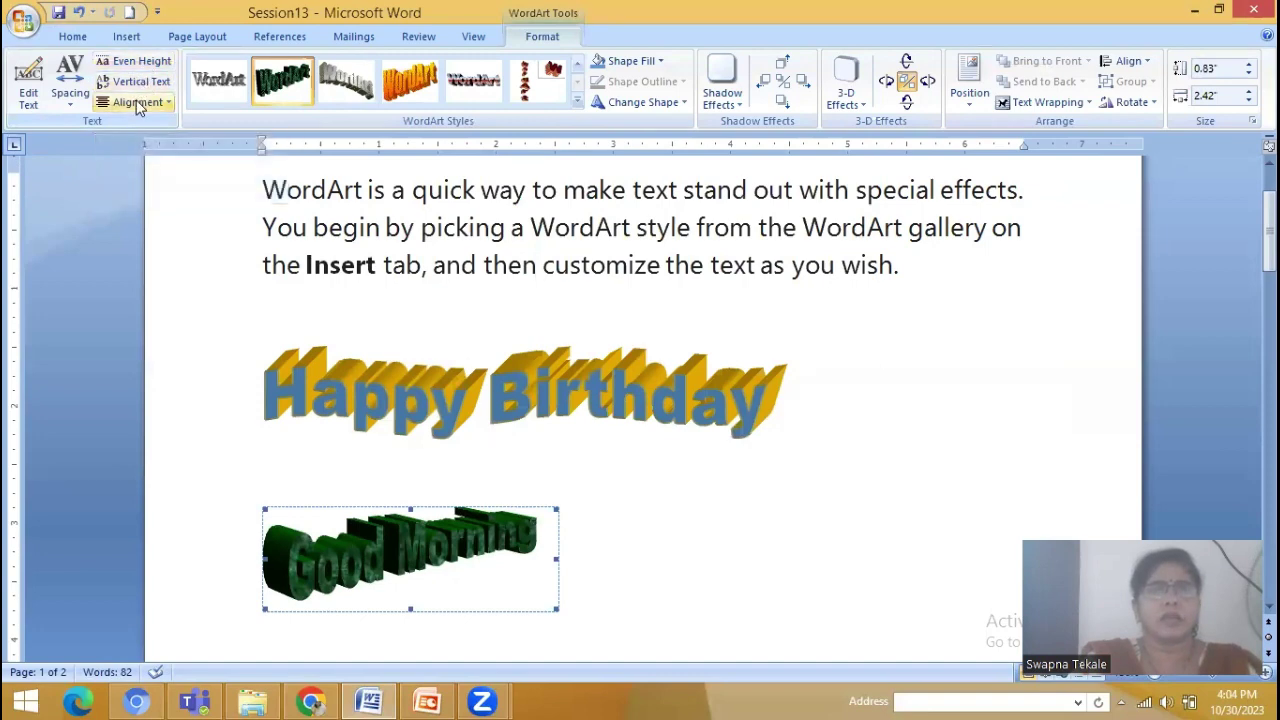
Right-align the "Good Morning" WordArt text and fill it, trying dark orange before settling on a lighter blue theme color
click(137, 103)
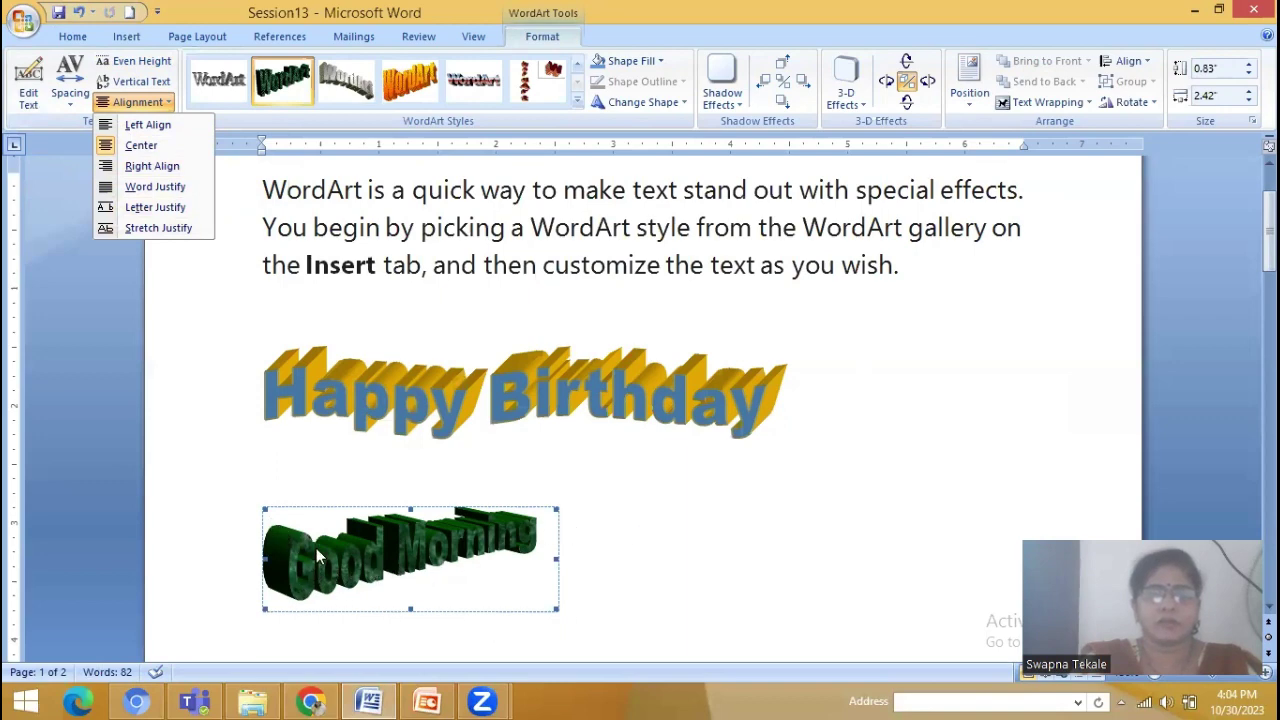
click(160, 167)
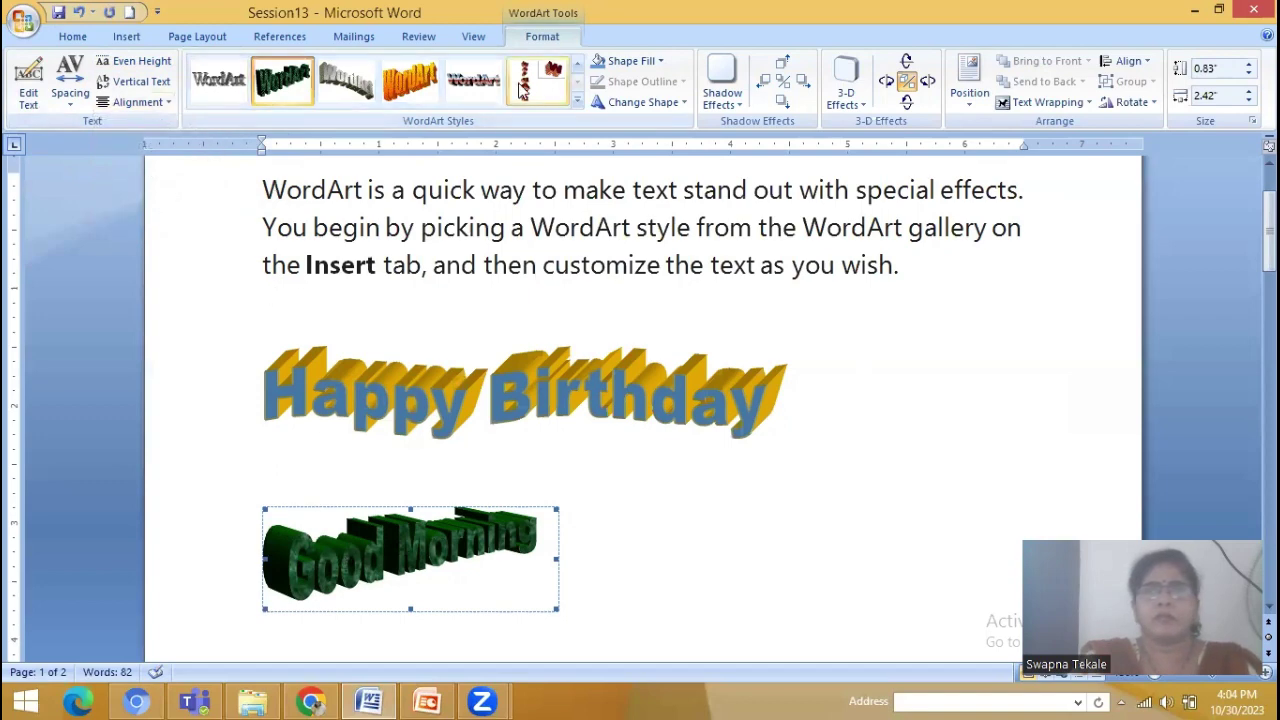
click(614, 66)
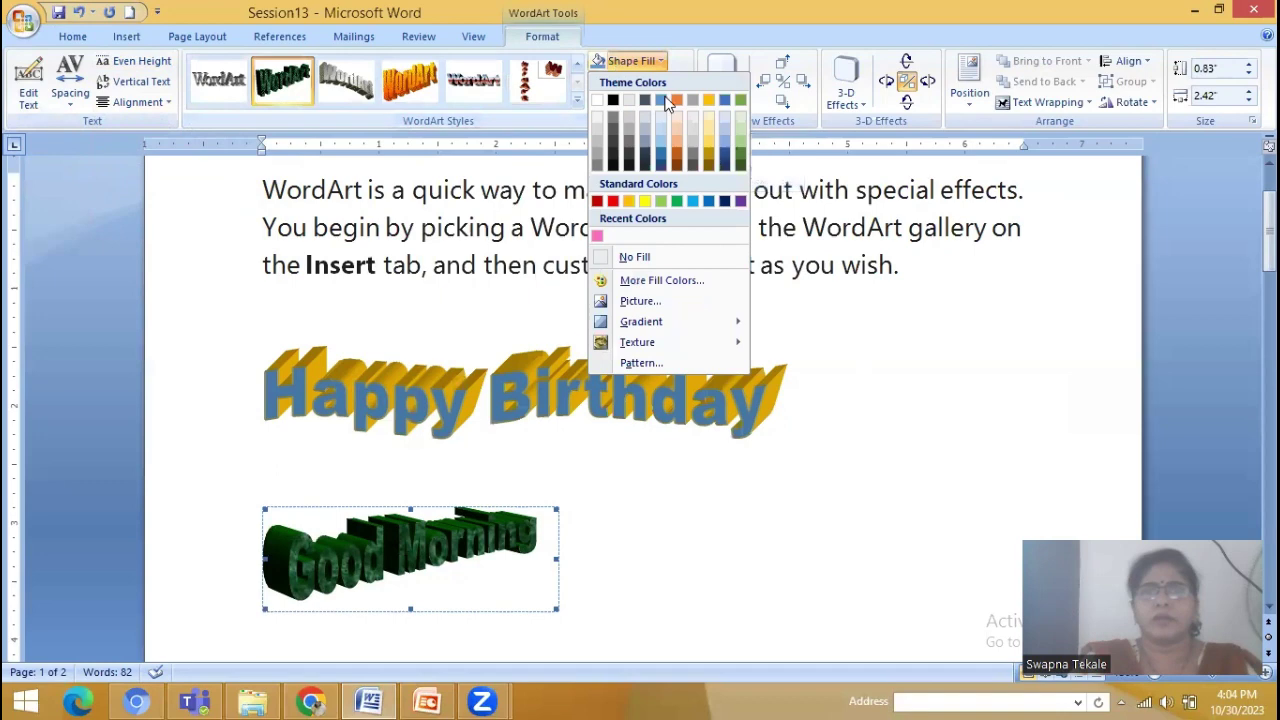
click(678, 158)
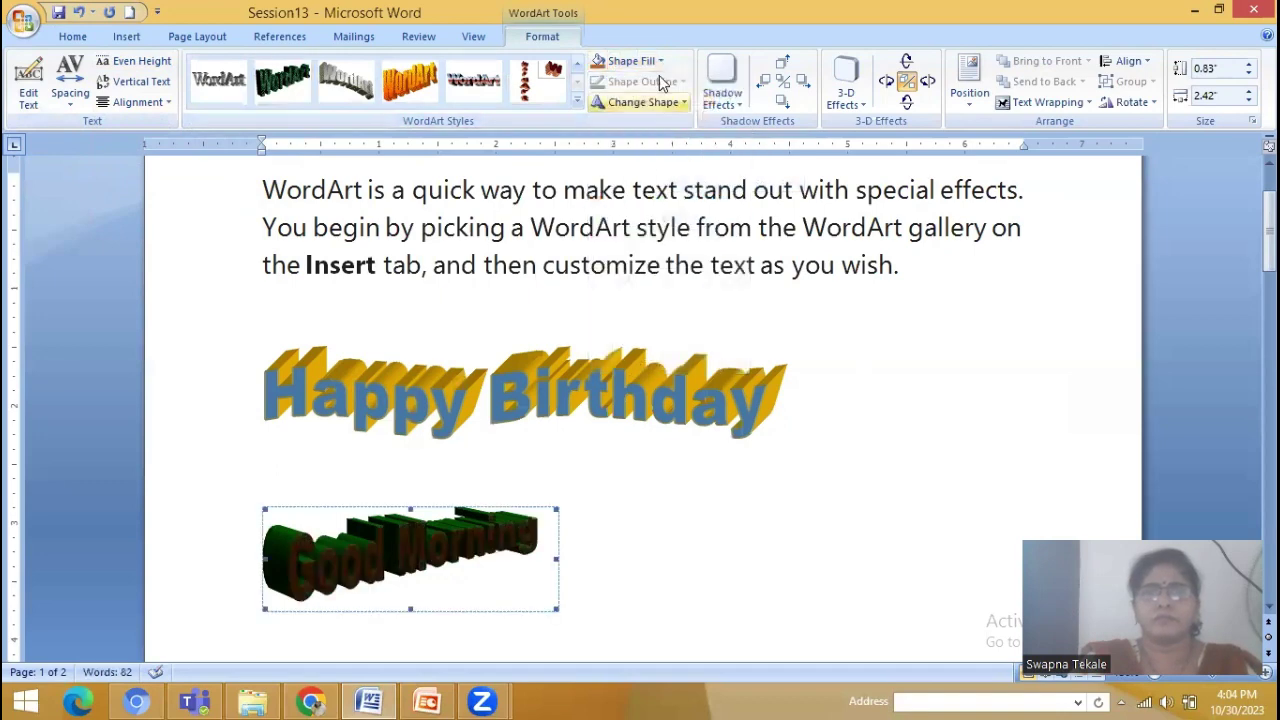
click(625, 61)
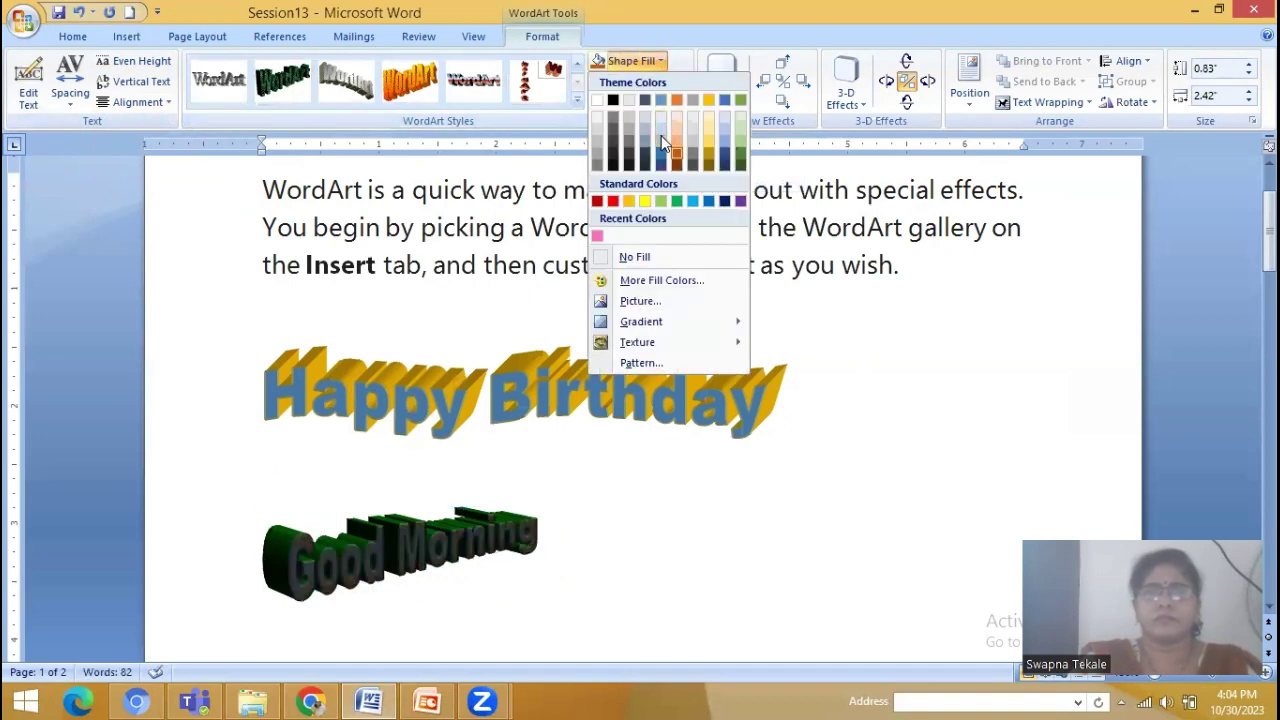
click(661, 135)
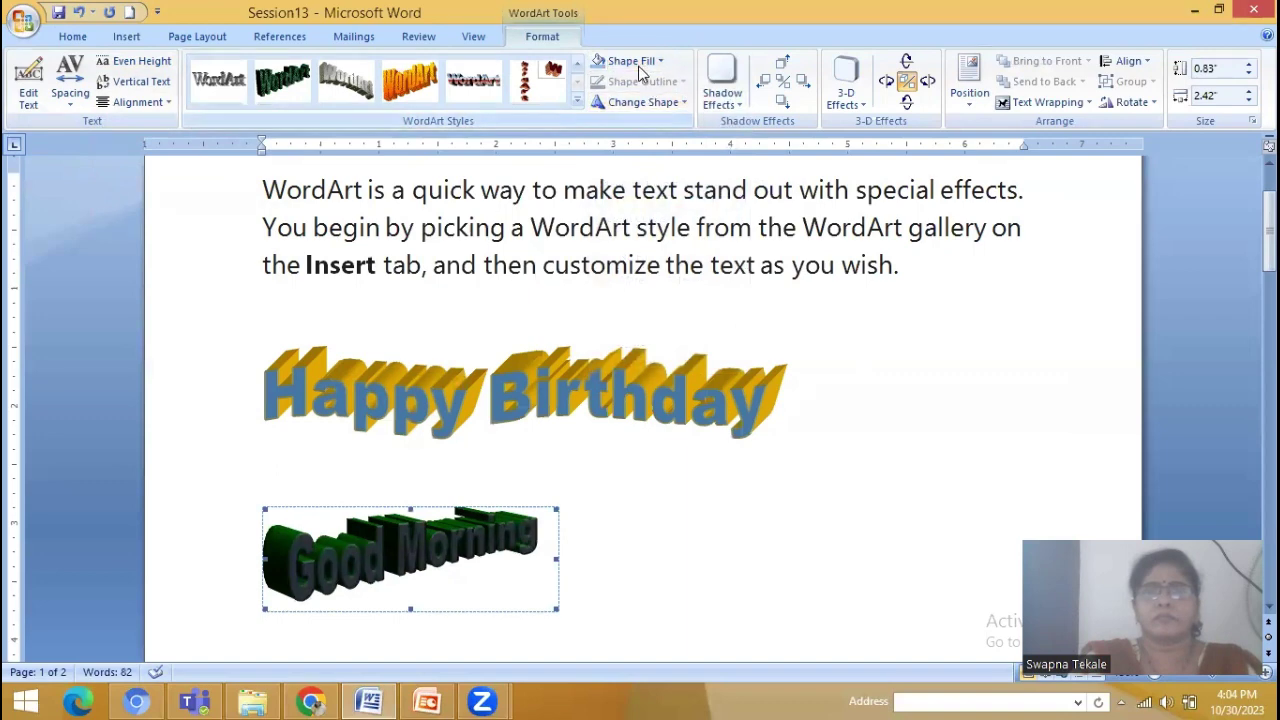
Change the shape of the "Good Morning" WordArt to the upward chevron warp
click(643, 102)
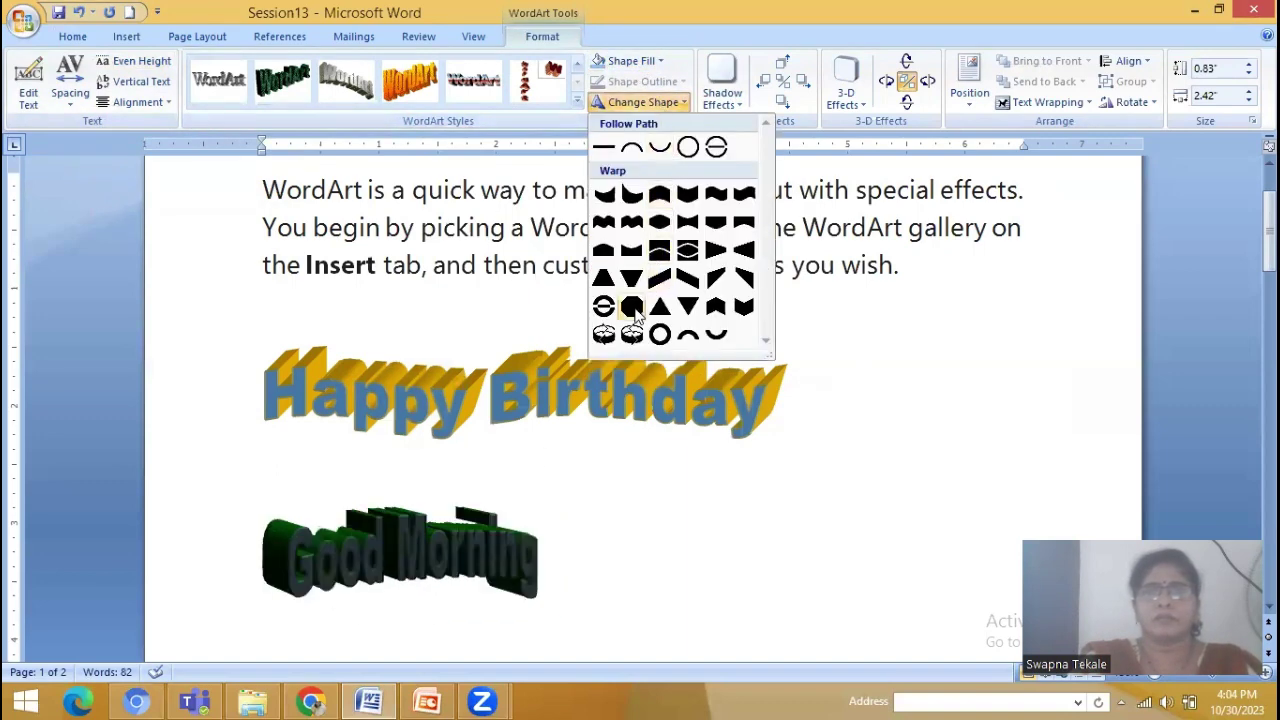
click(724, 314)
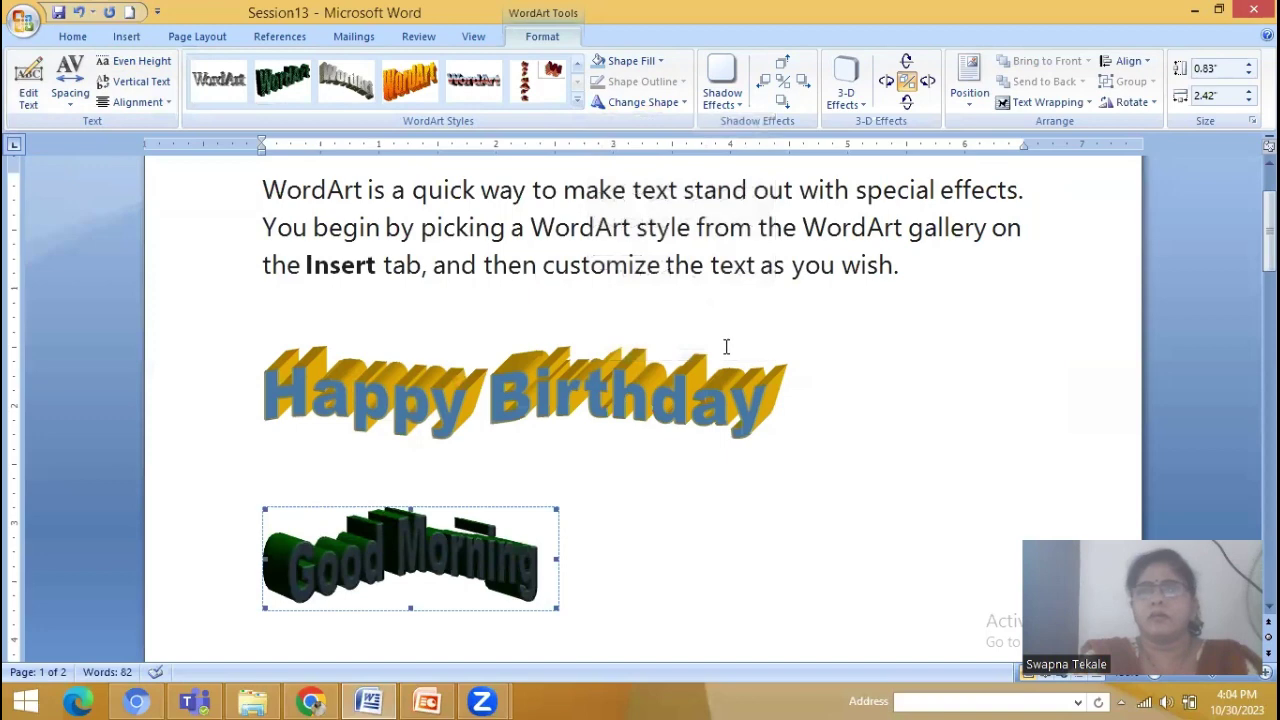
Switch to PowerPoint to check the Add Word Art topic on the second slide, and return to the Word document
click(437, 700)
drag(364, 441, 565, 447)
click(541, 578)
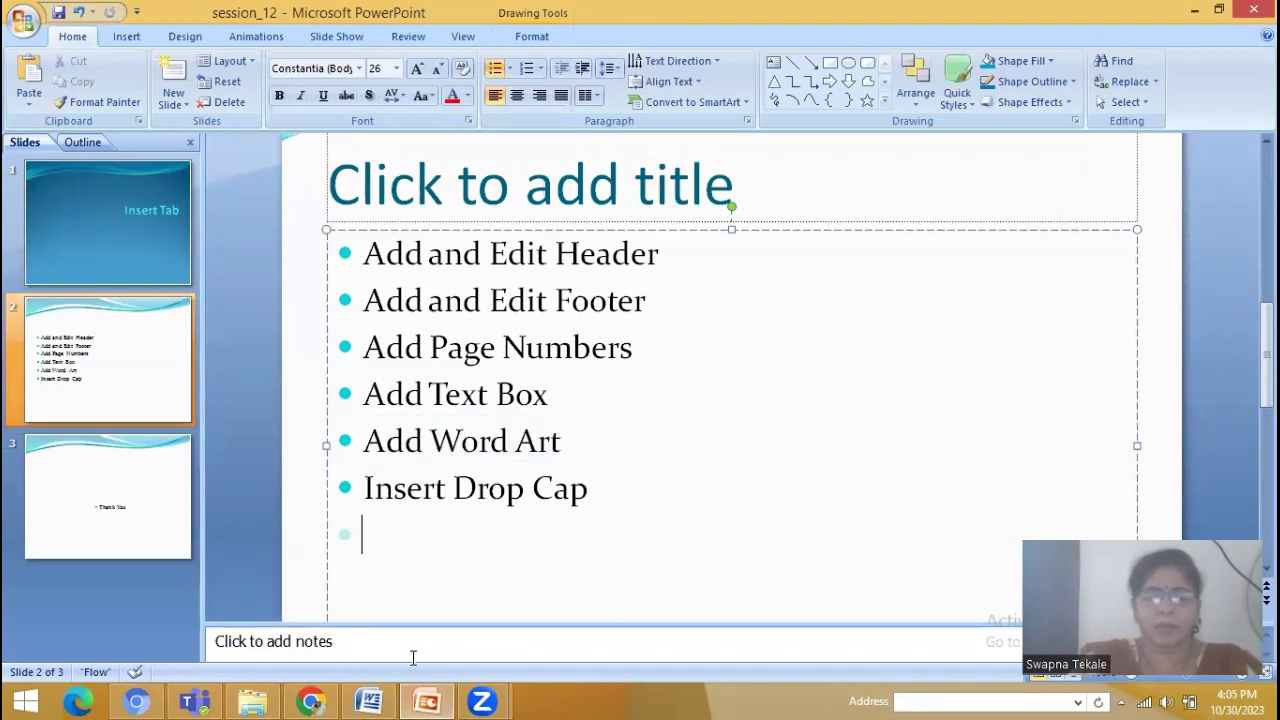
click(378, 701)
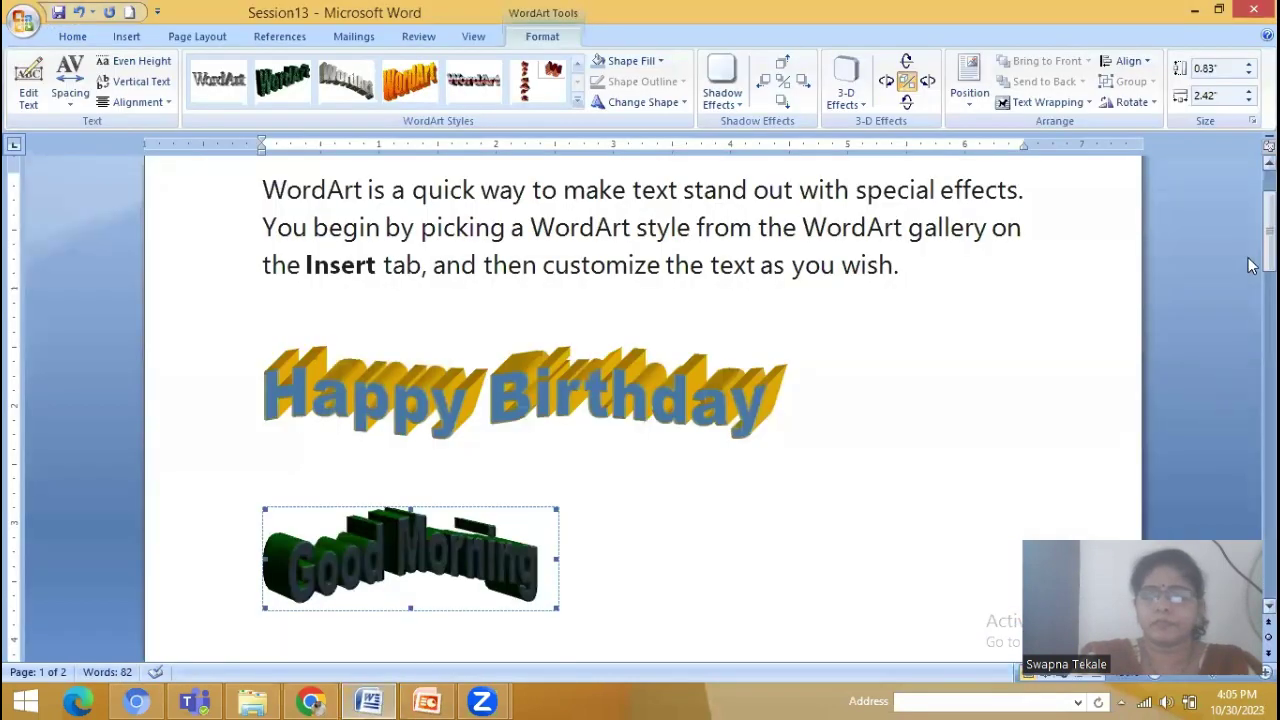
Read the drop cap definition and the paragraph introducing the drop cap positioning options
drag(1248, 235, 1248, 272)
drag(1249, 316, 1249, 356)
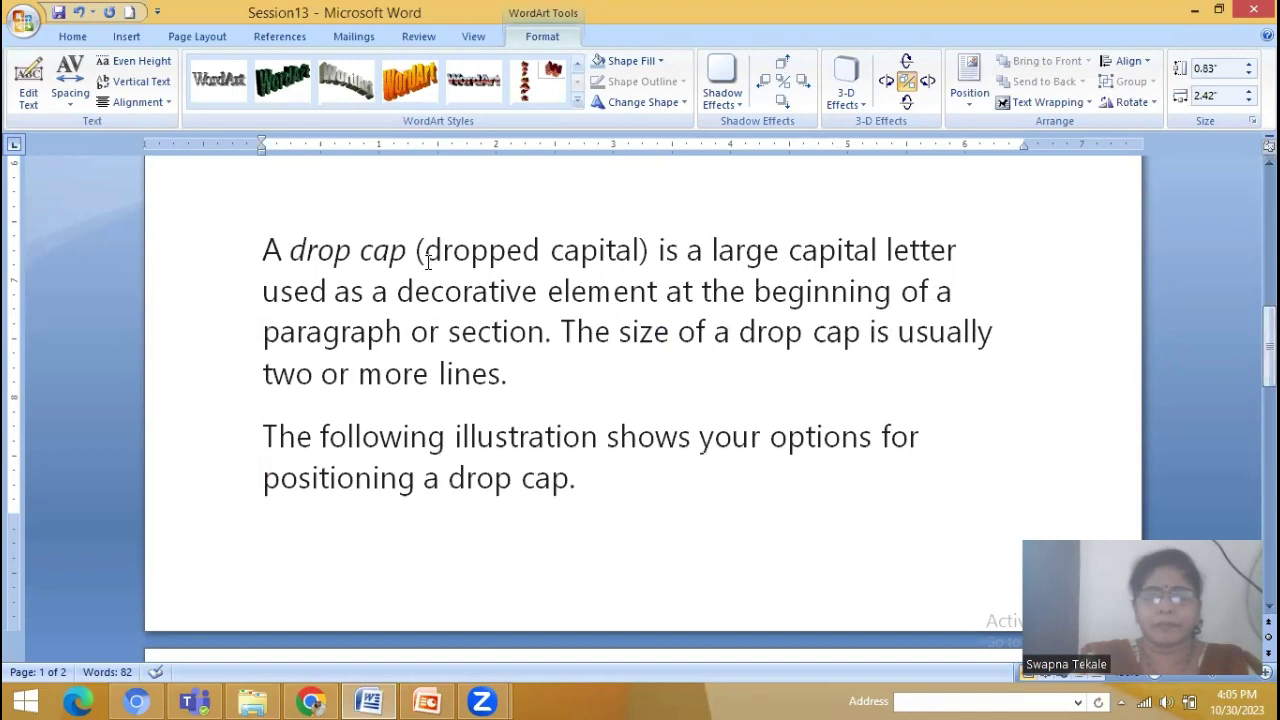
drag(424, 252, 640, 252)
click(628, 395)
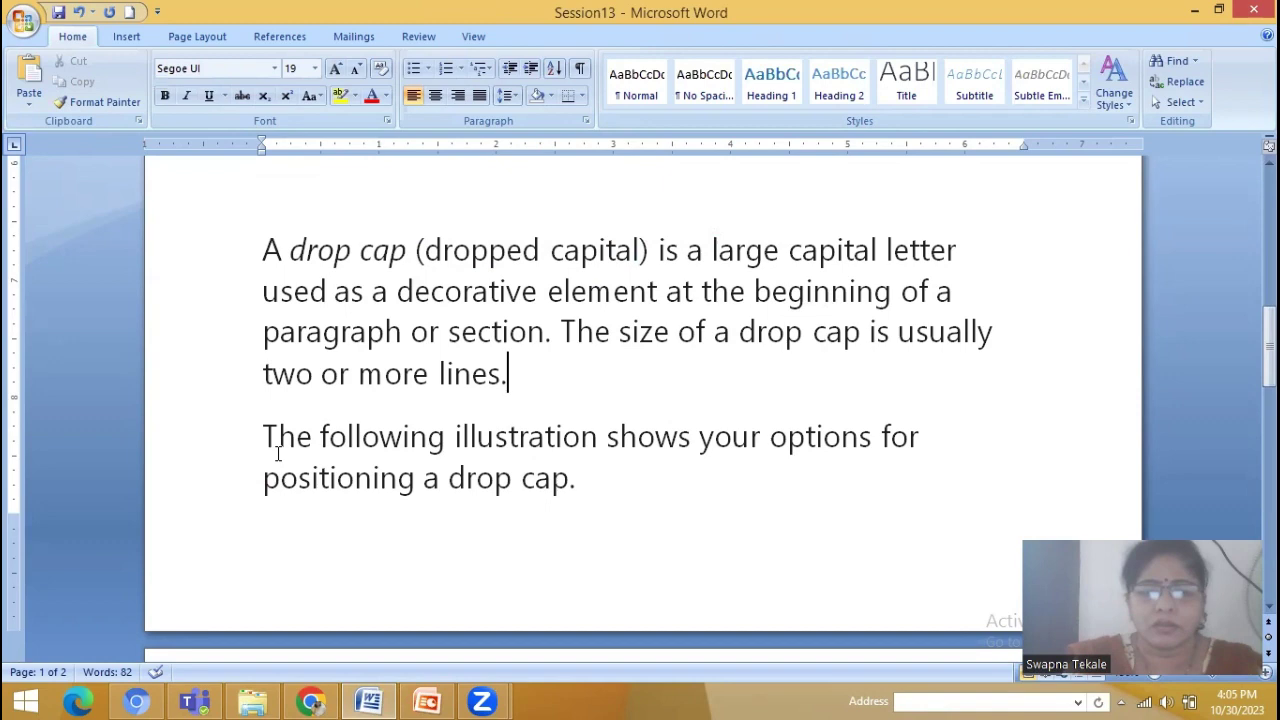
click(589, 493)
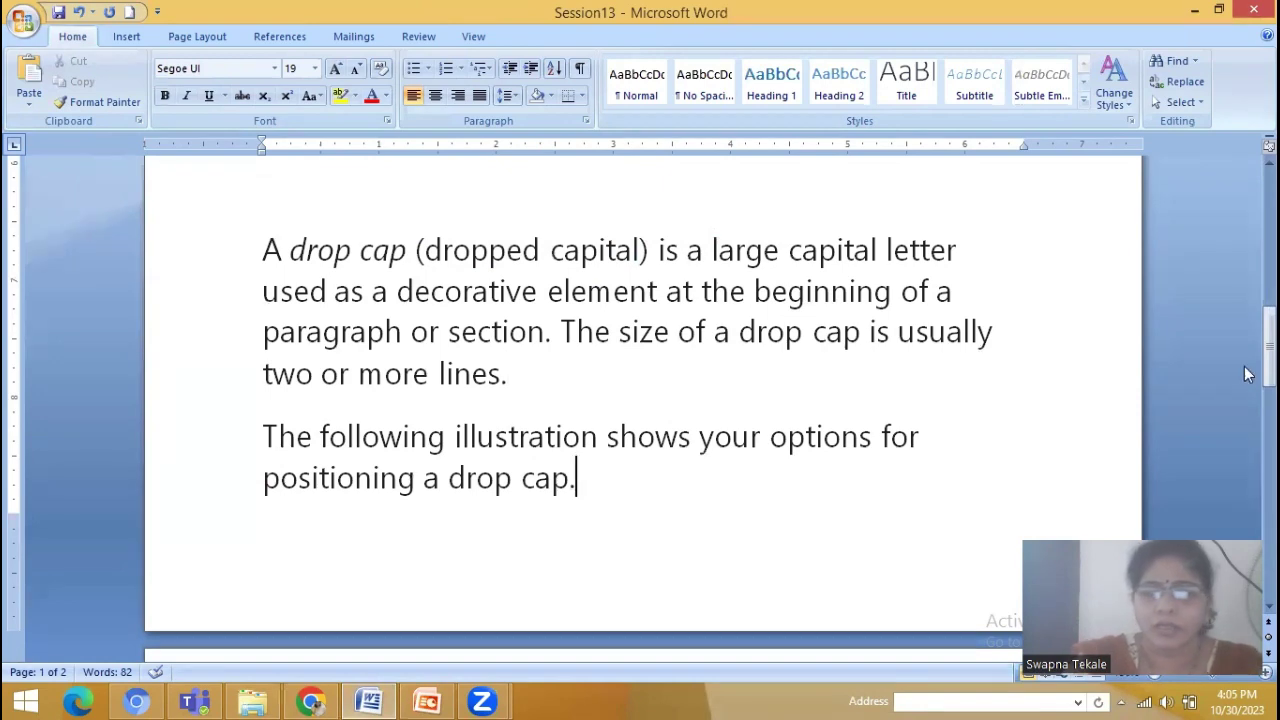
Enlarge the Dropped and In margin illustration on page 2 proportionally to about 7 inches wide
drag(1266, 365, 1252, 430)
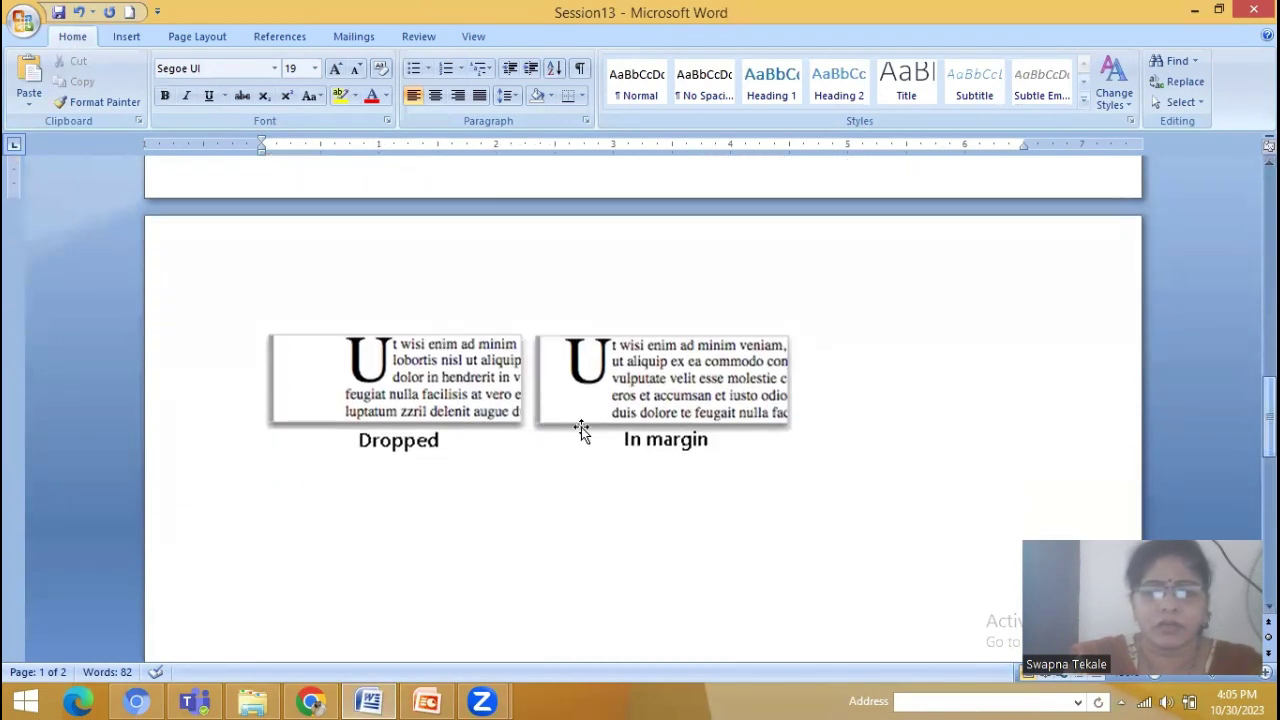
click(475, 400)
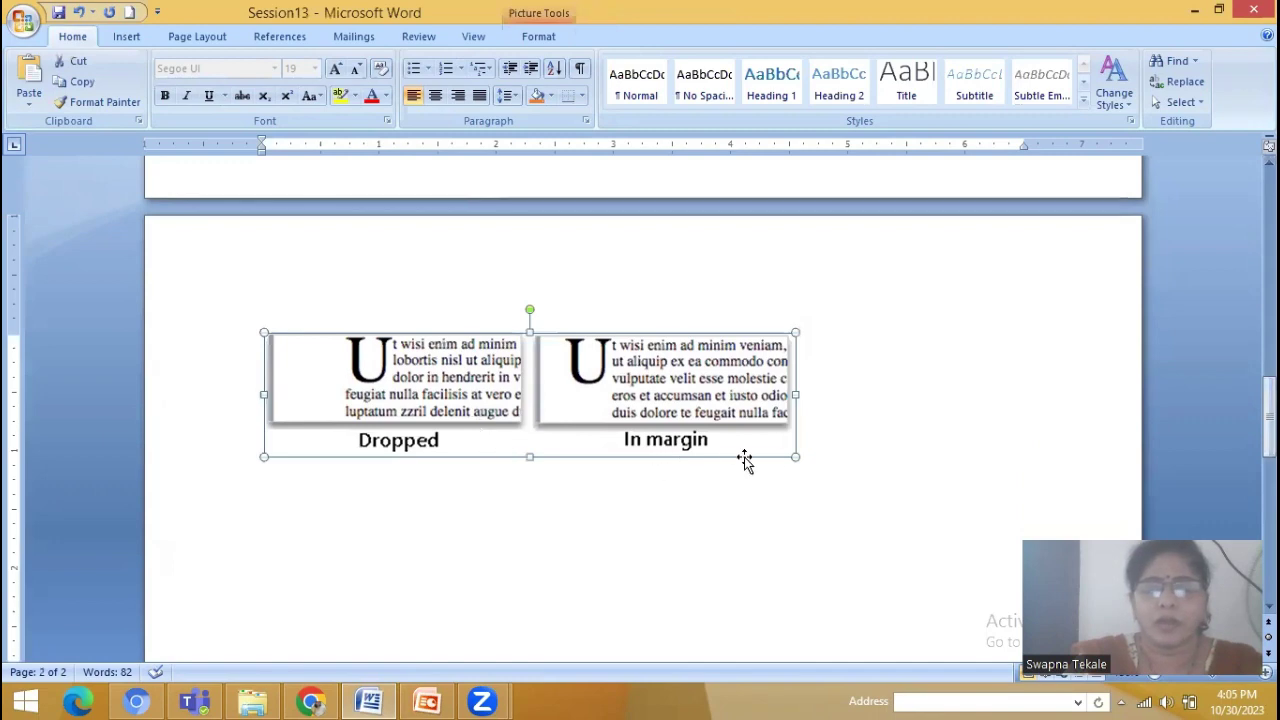
drag(862, 487, 902, 520)
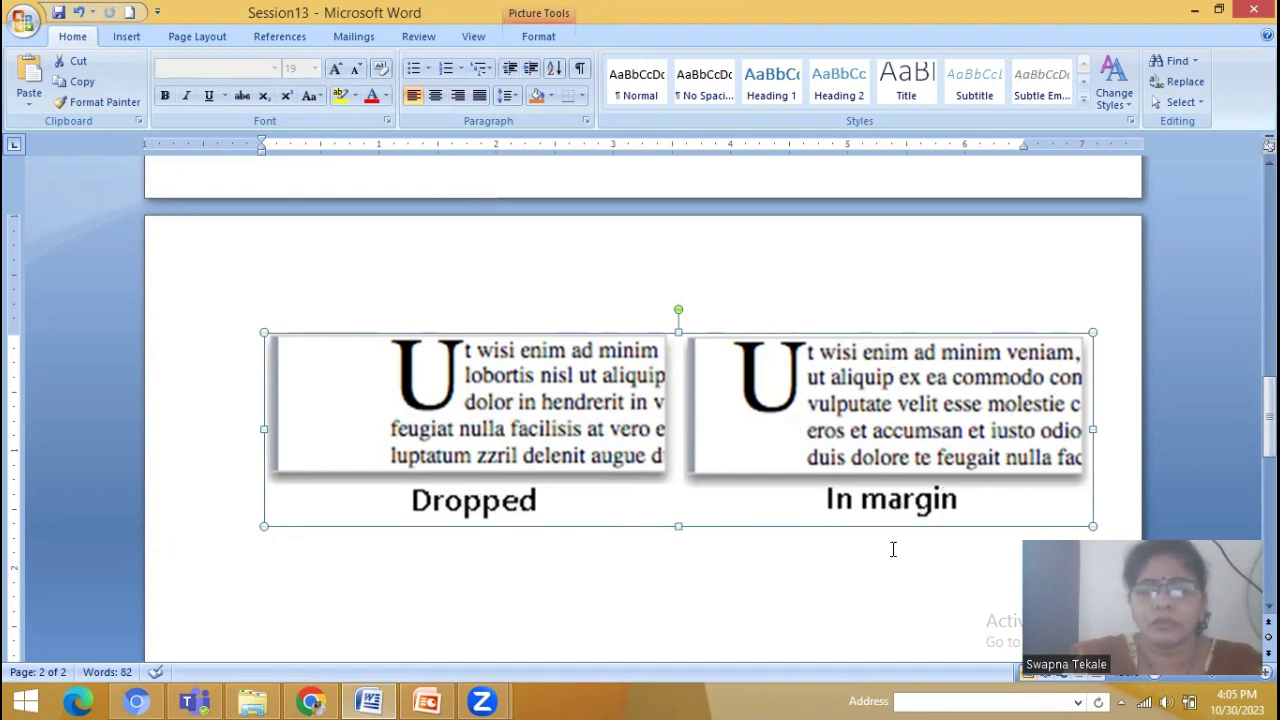
Apply a Dropped drop cap to the letter "A" that opens the drop cap definition paragraph
drag(1266, 432, 1250, 354)
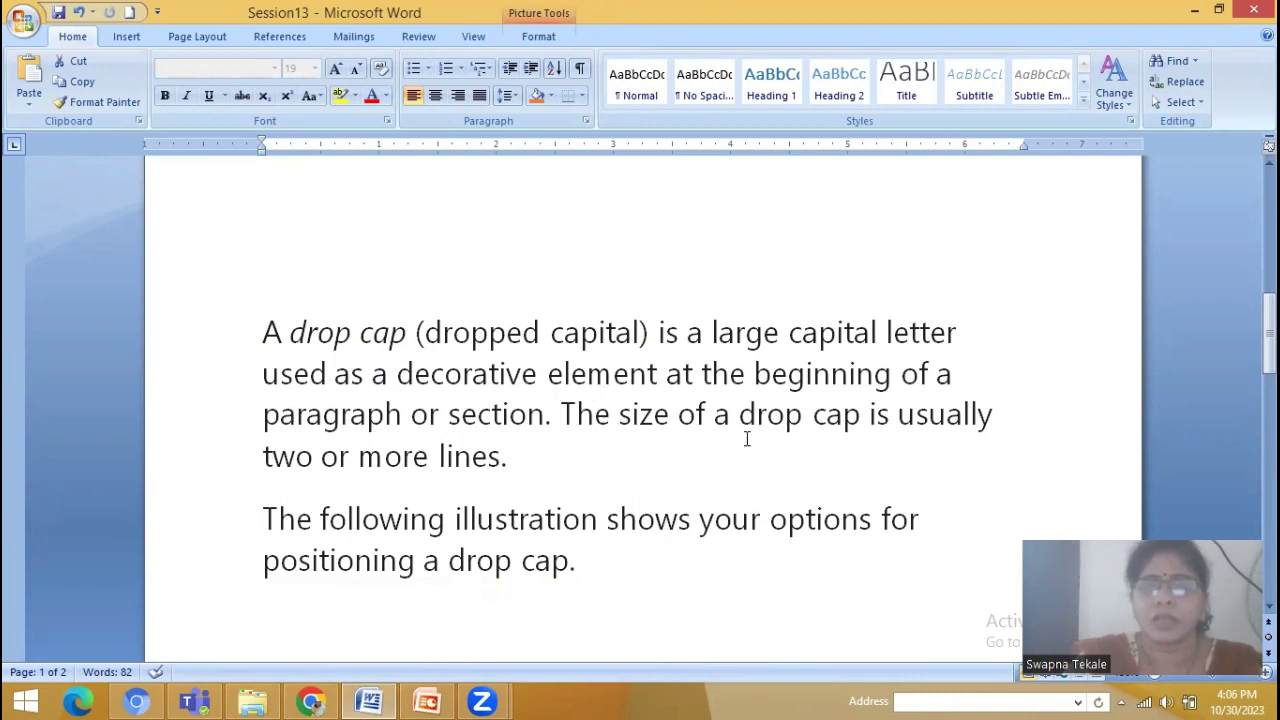
drag(253, 459, 488, 466)
key(Right)
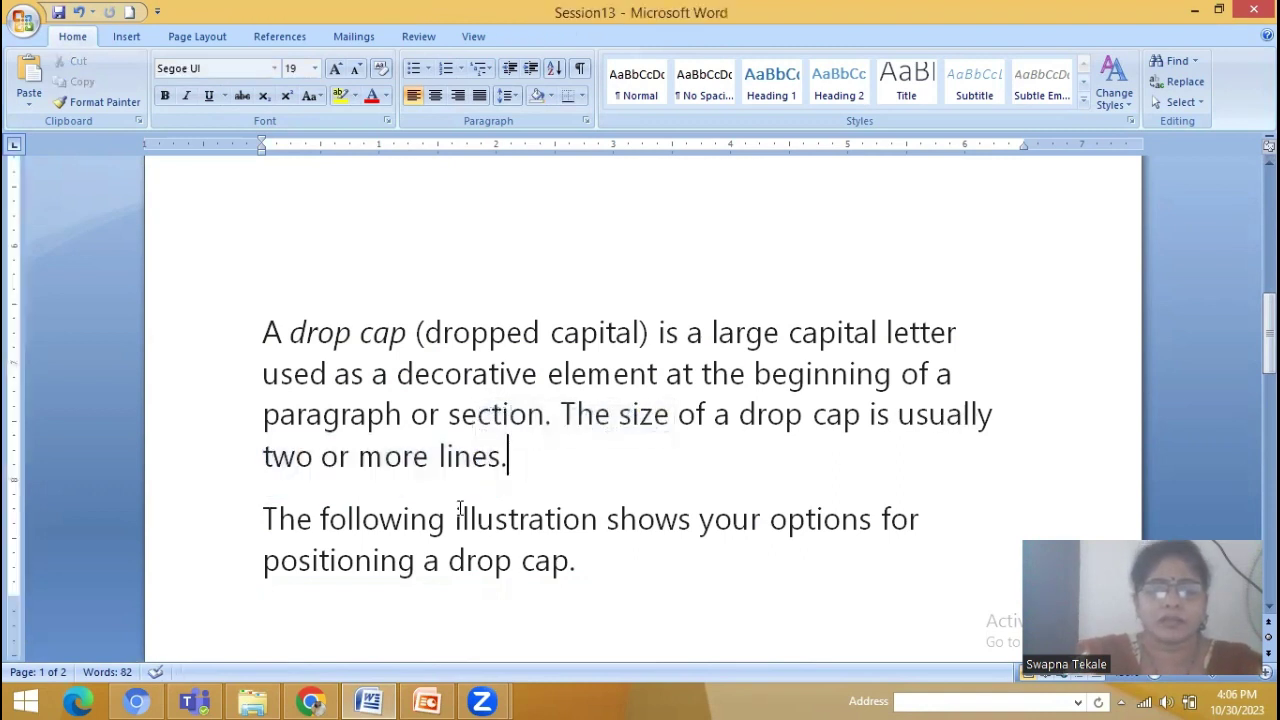
drag(264, 332, 283, 333)
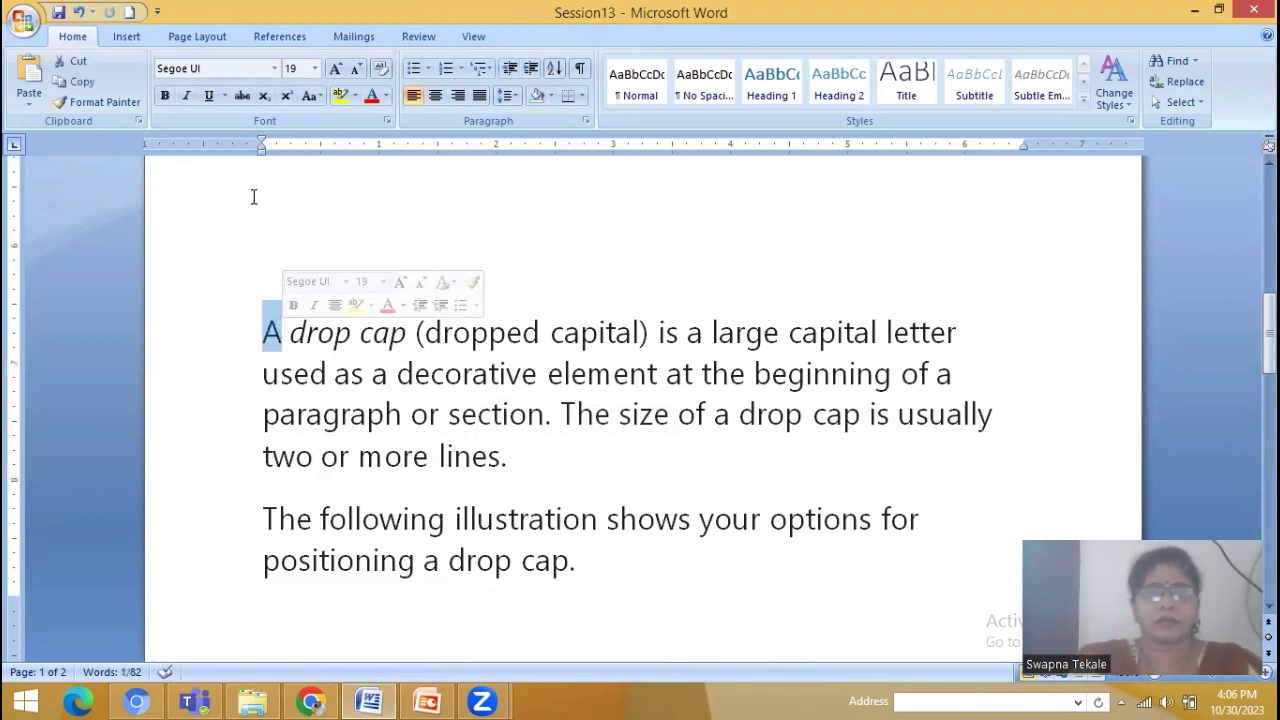
click(128, 37)
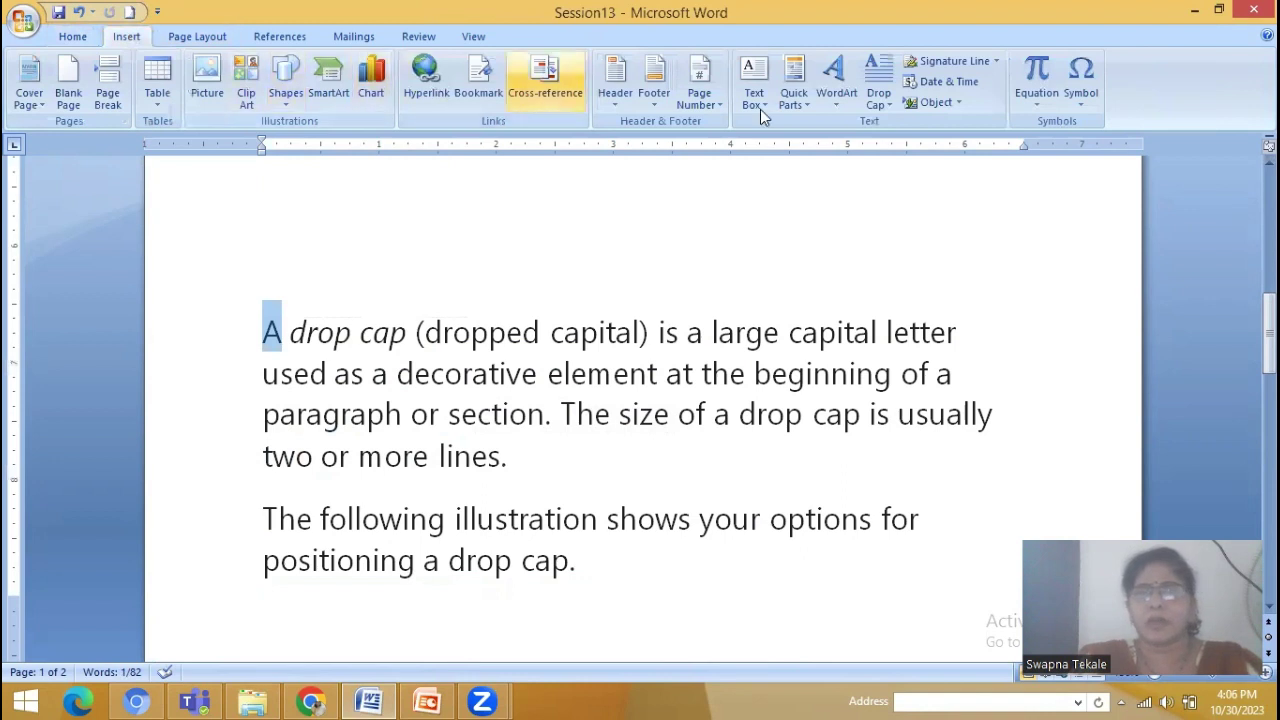
click(886, 105)
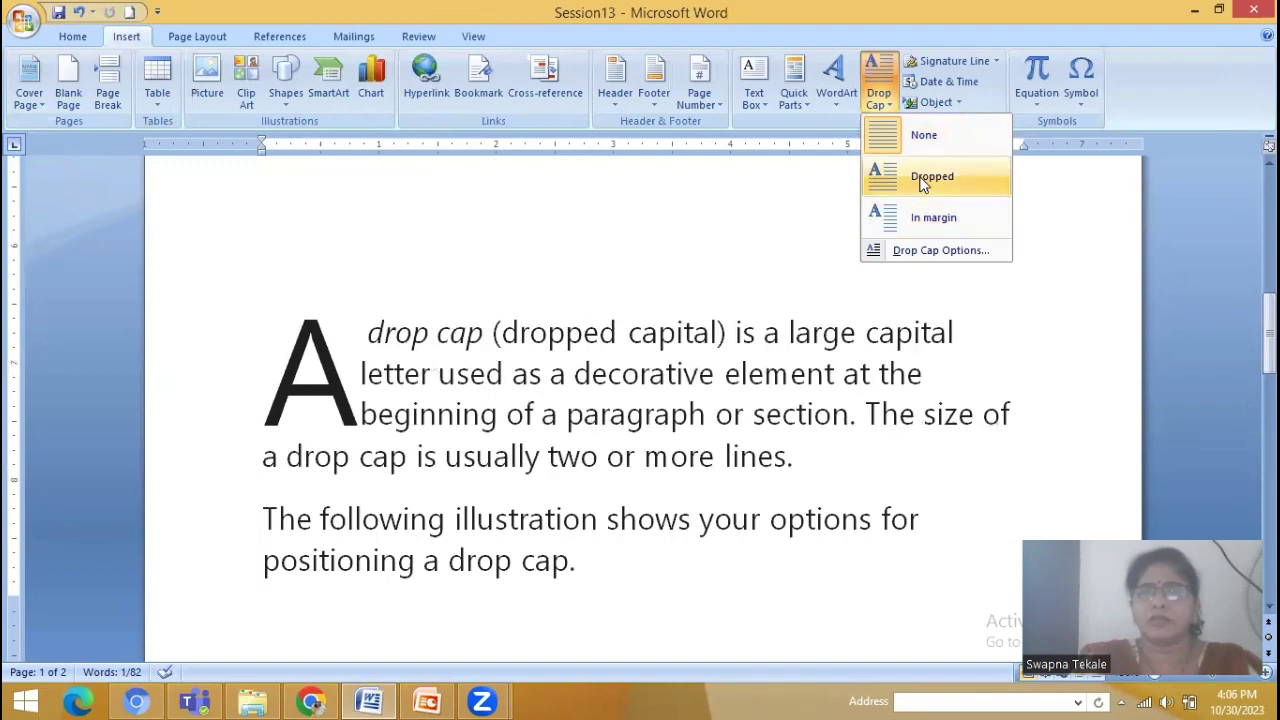
click(922, 183)
click(747, 378)
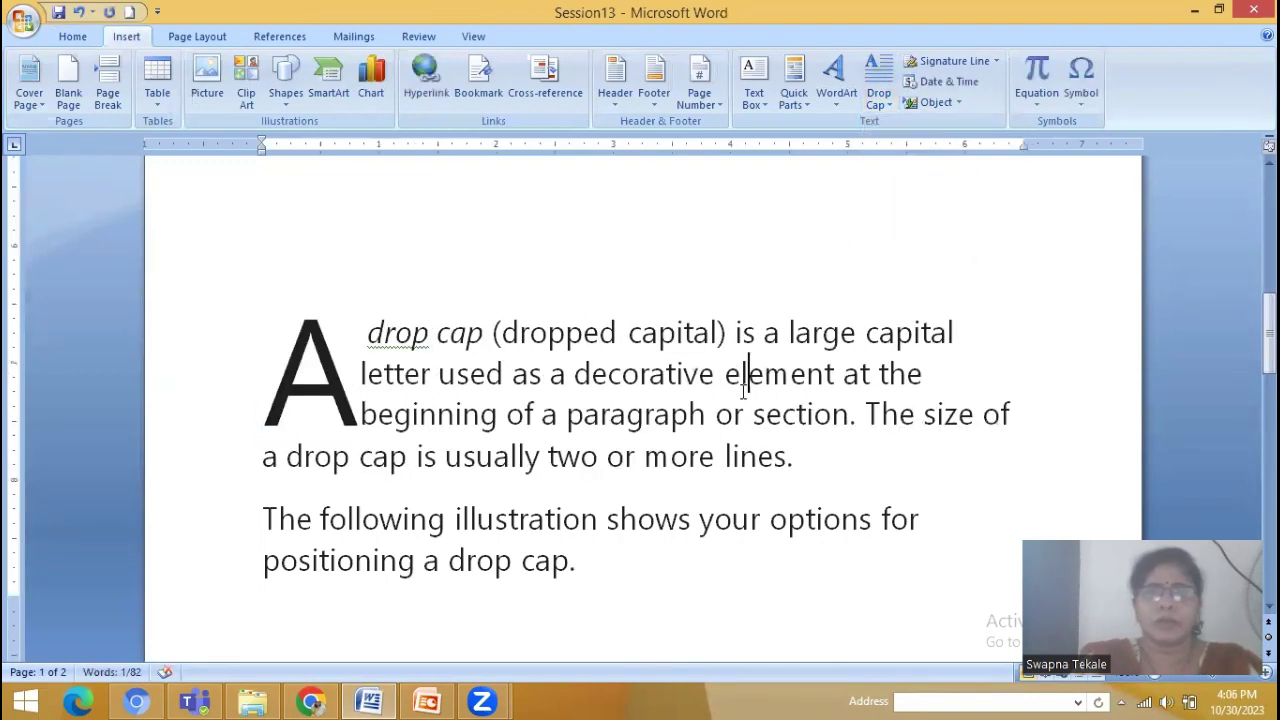
Change the position of the drop cap "A" to In margin
click(307, 345)
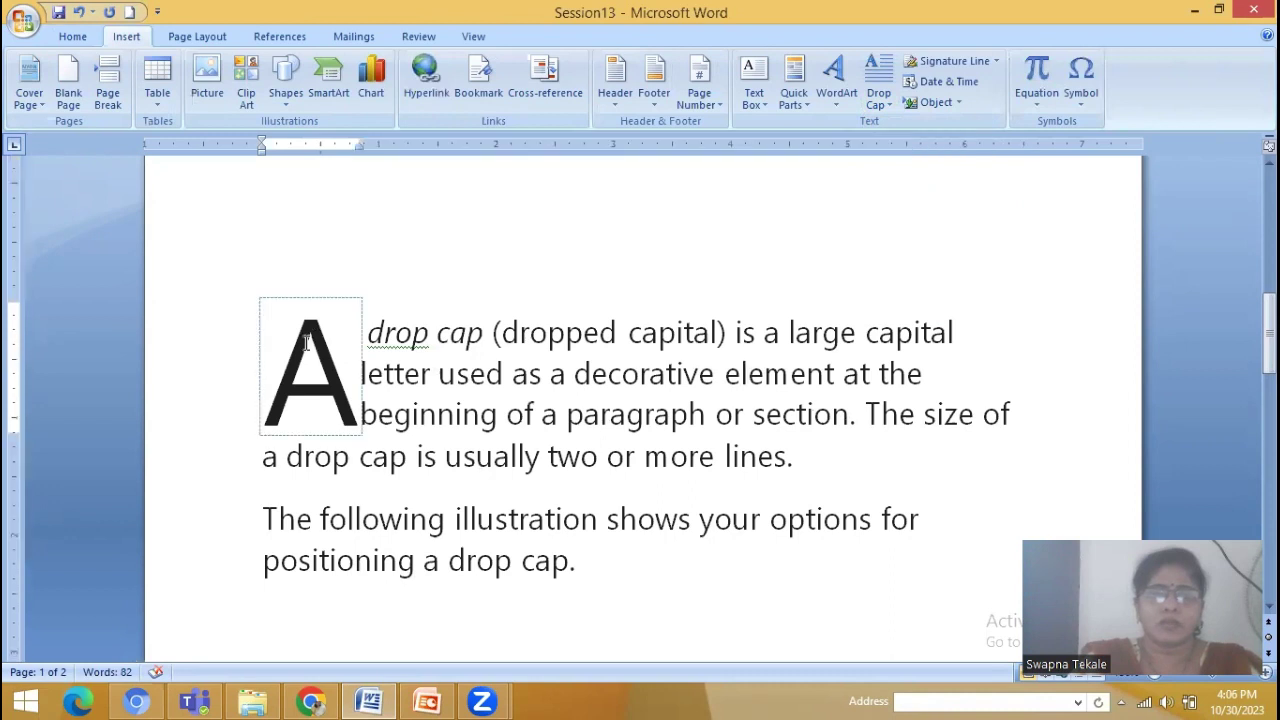
click(370, 338)
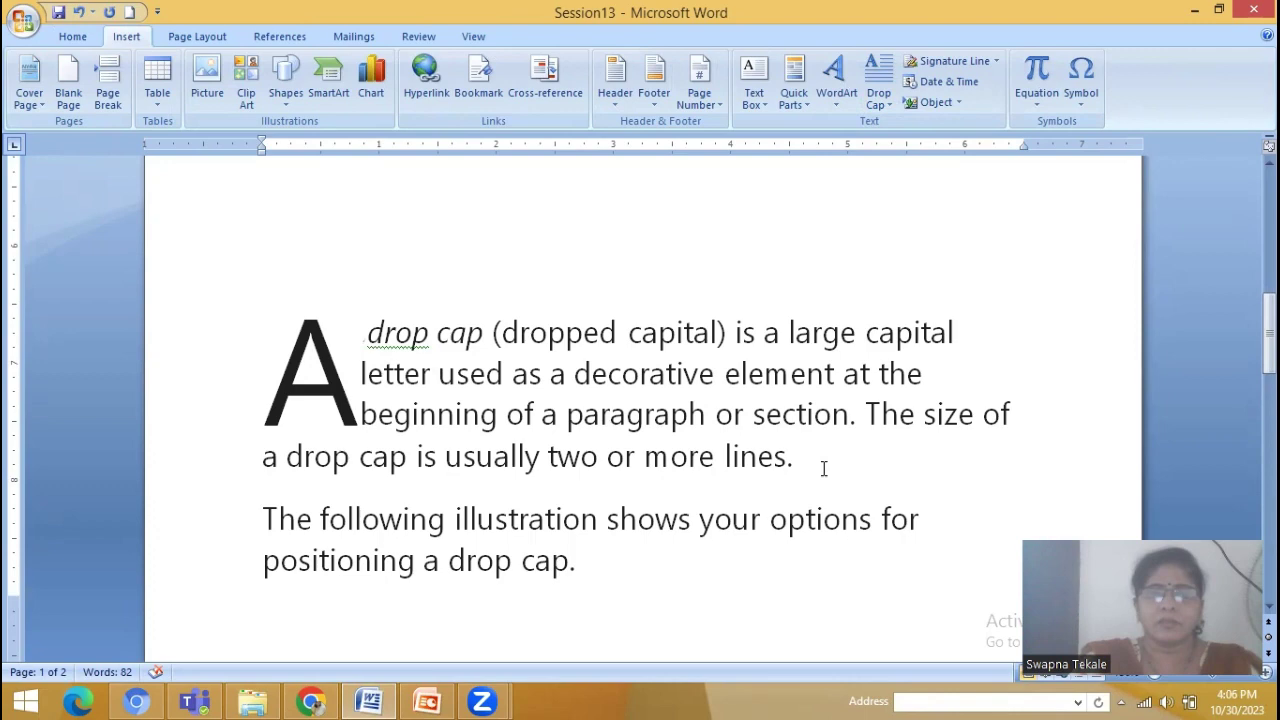
click(308, 372)
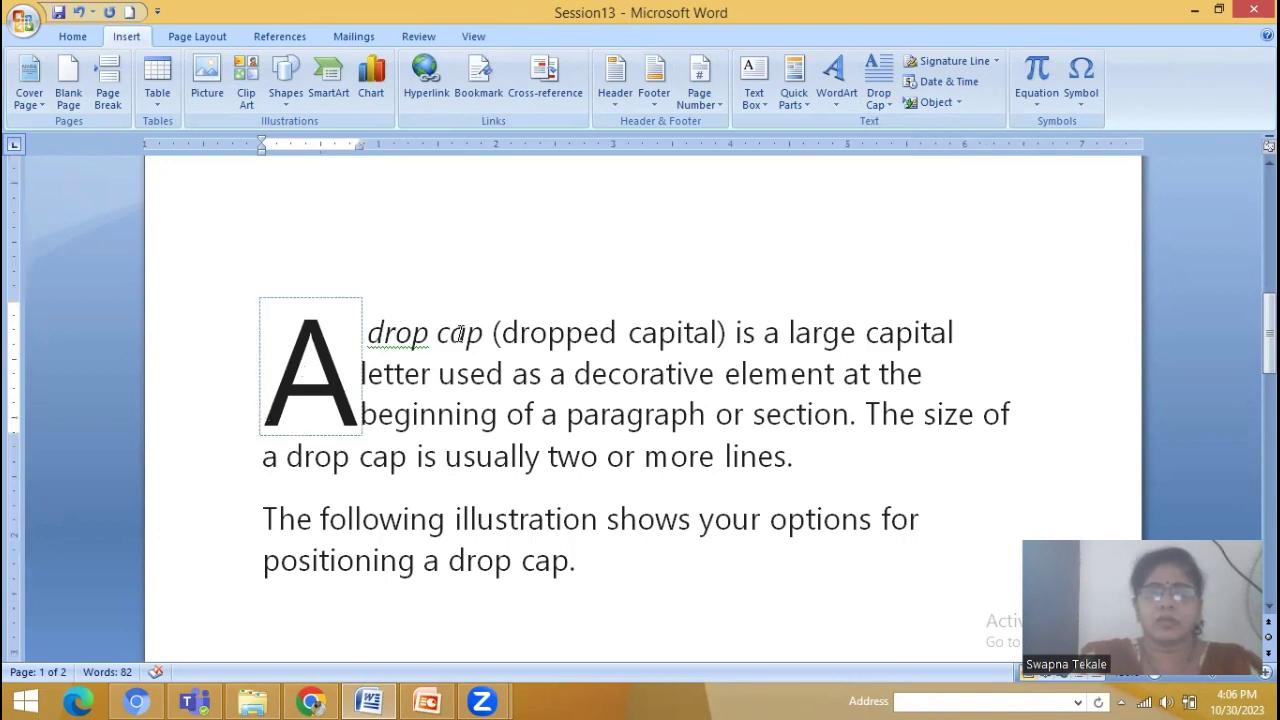
click(837, 101)
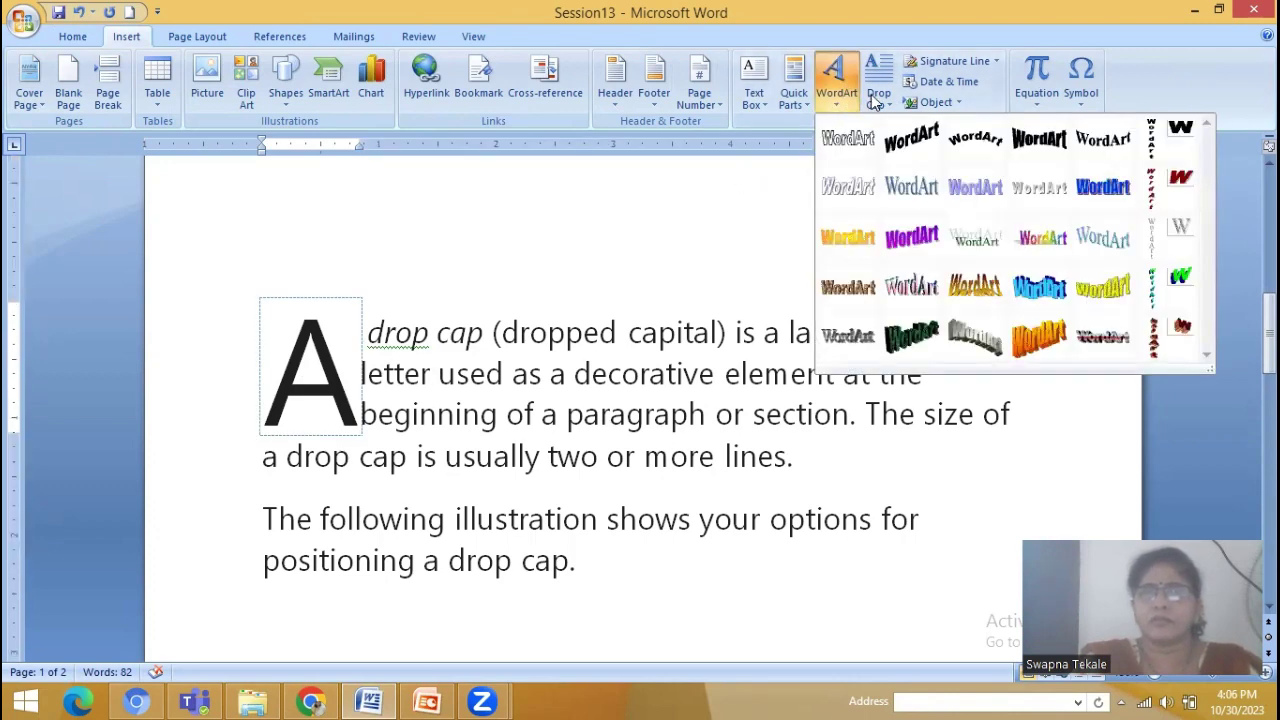
click(877, 100)
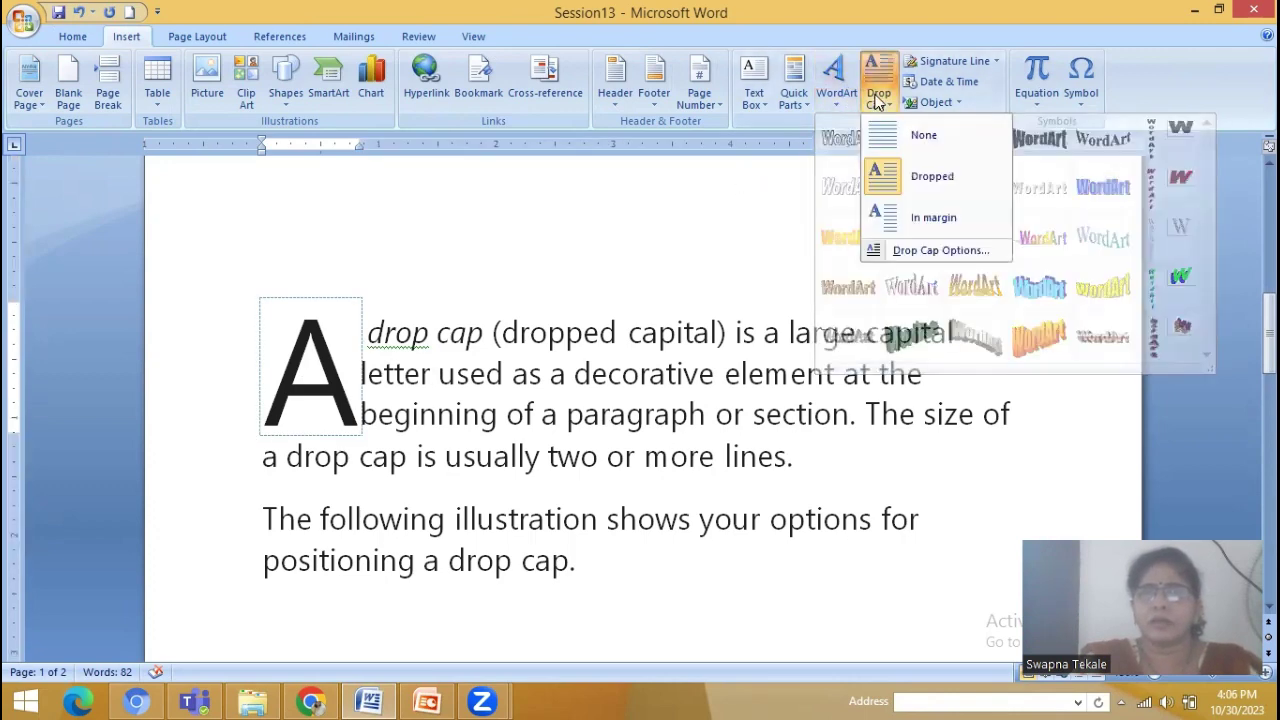
click(899, 218)
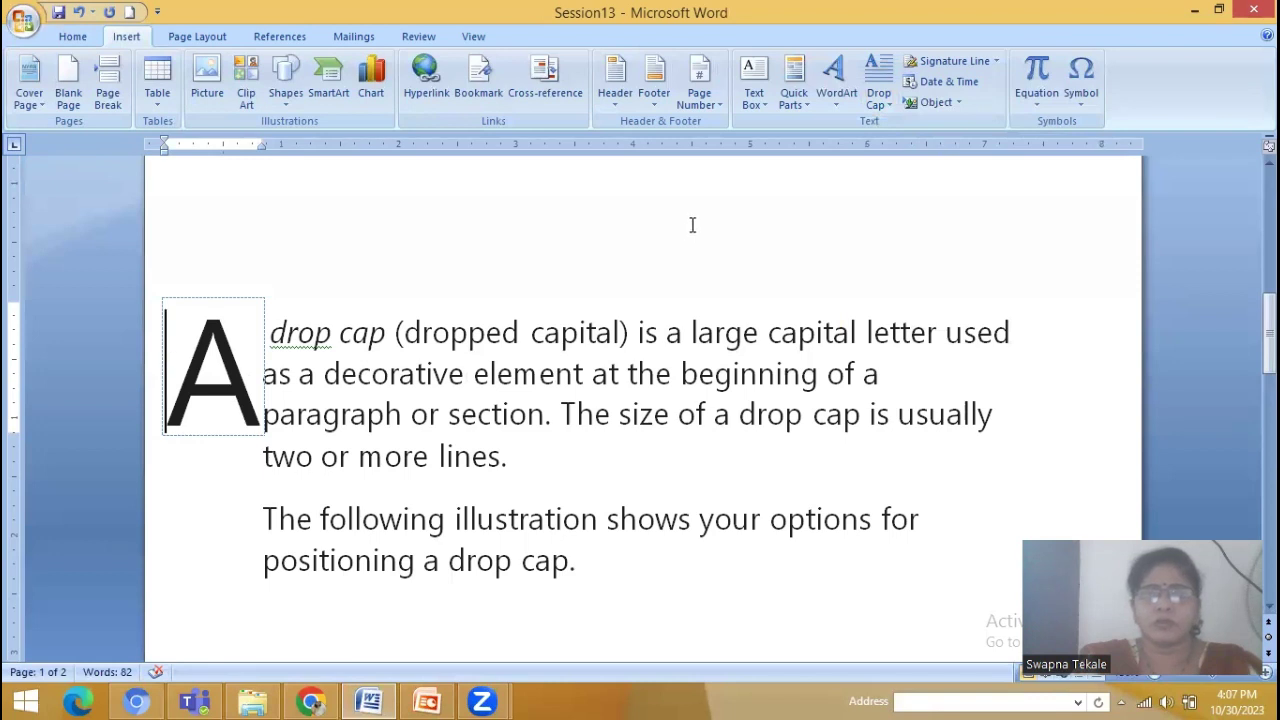
Set the drop cap "A" to the Dropped position in Gill Sans MT, 4 lines to drop and 0.5 inch from the text
click(870, 110)
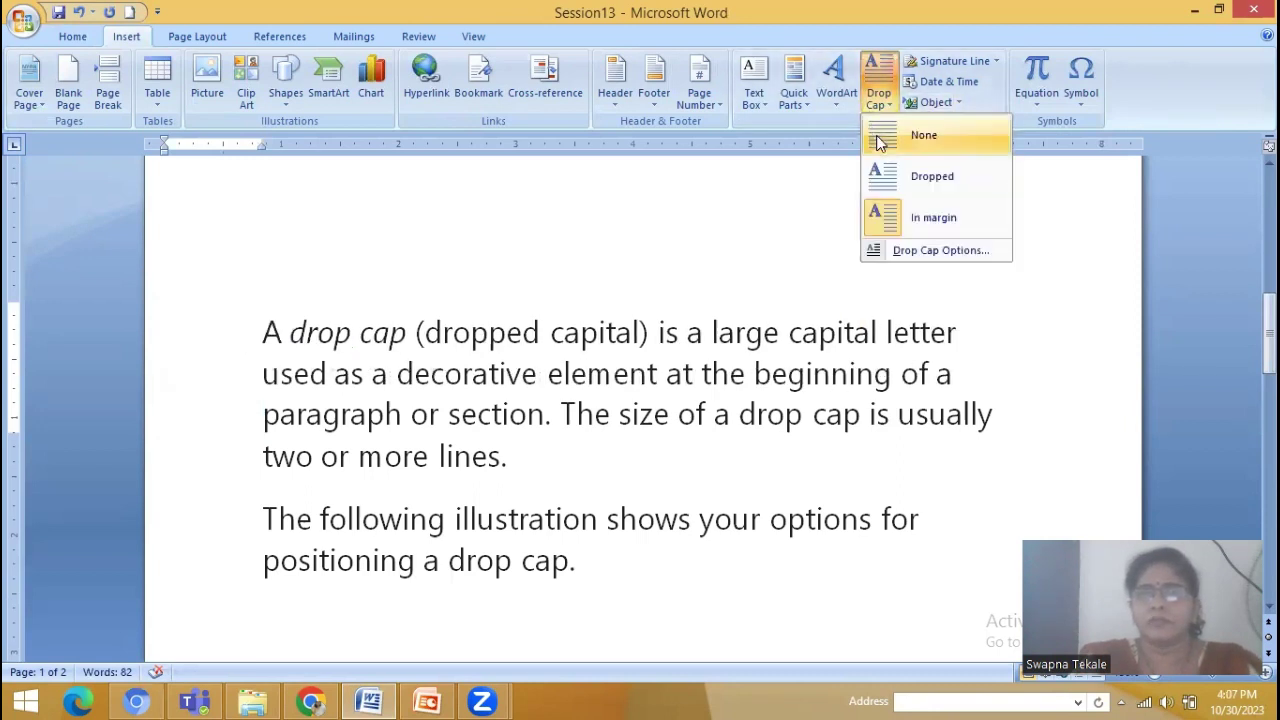
click(951, 252)
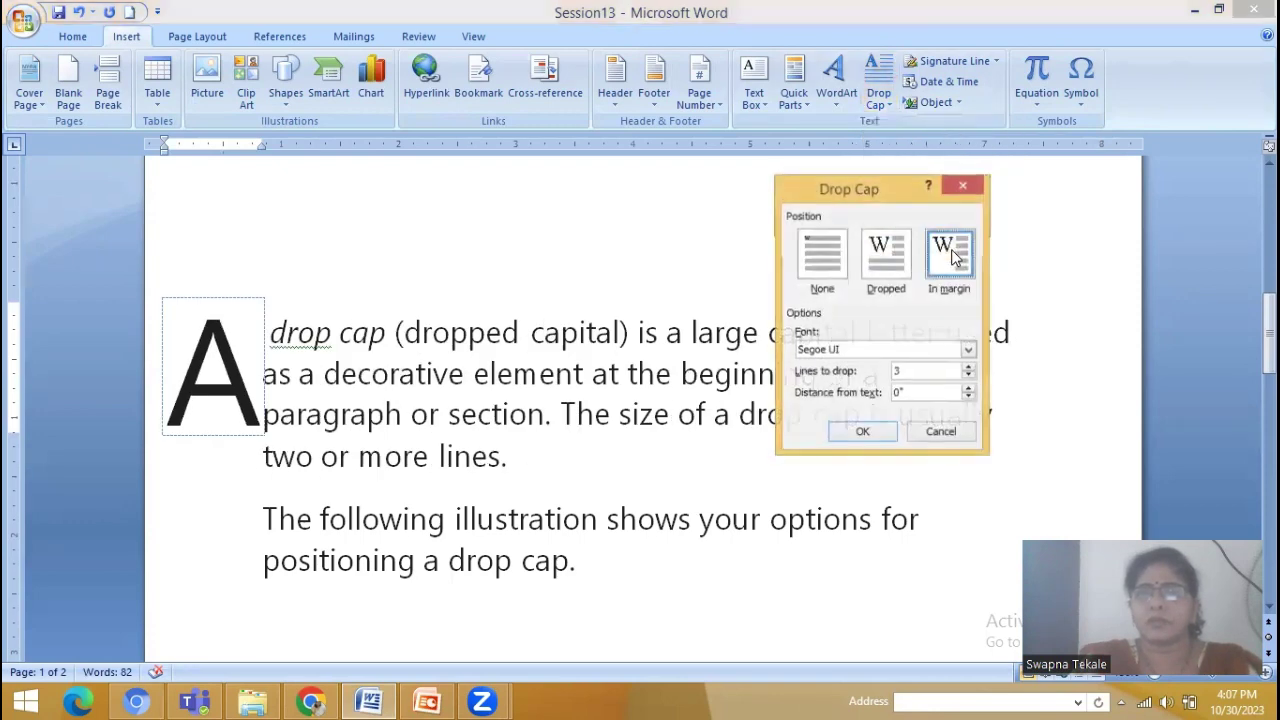
click(886, 258)
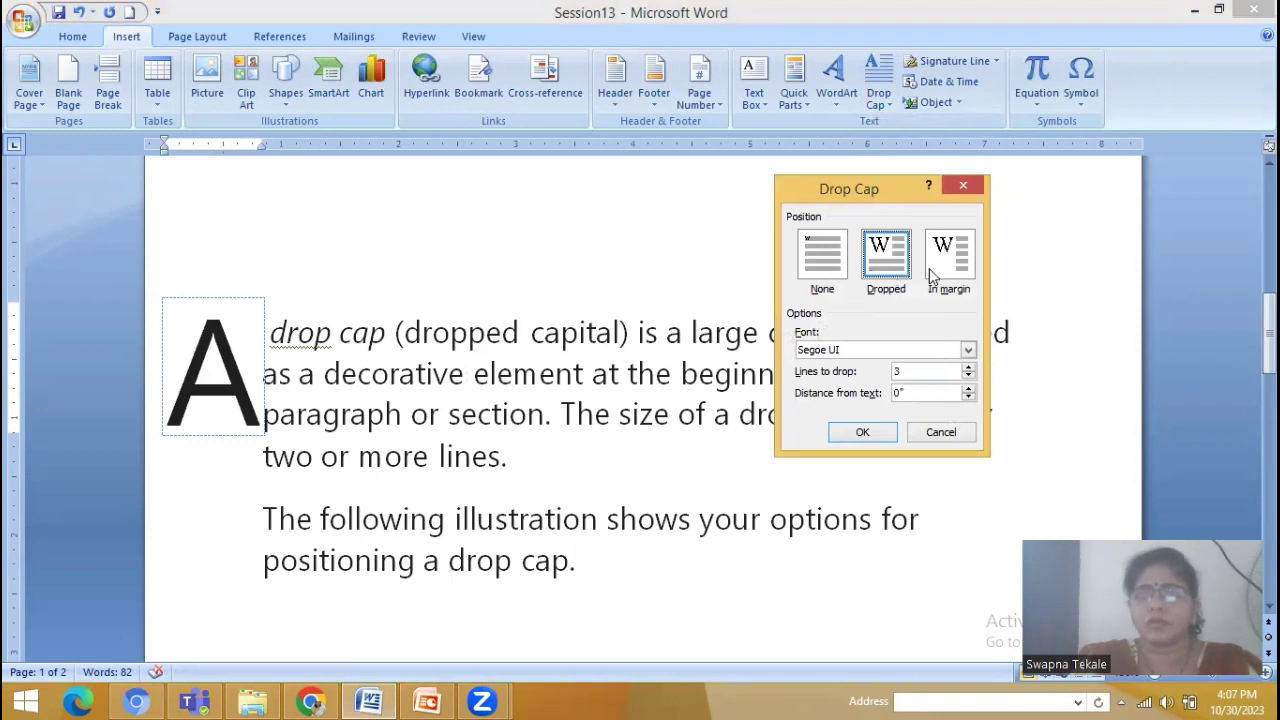
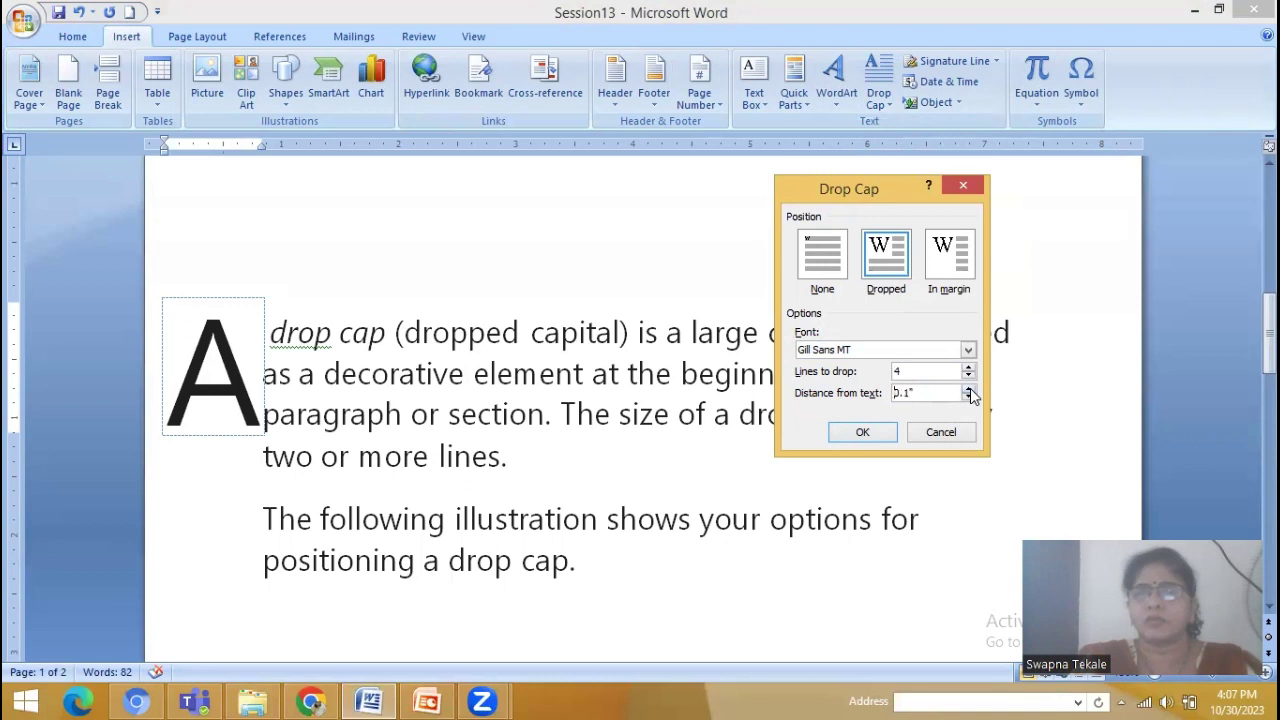
click(883, 443)
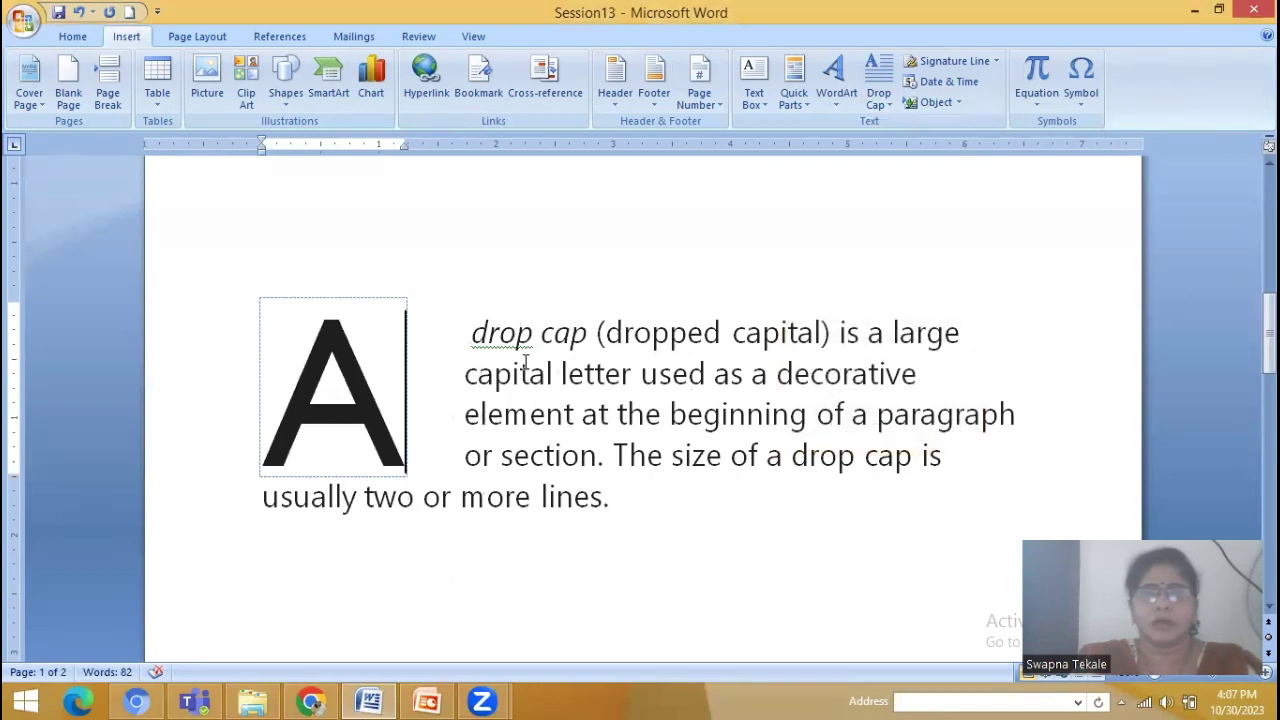
click(531, 416)
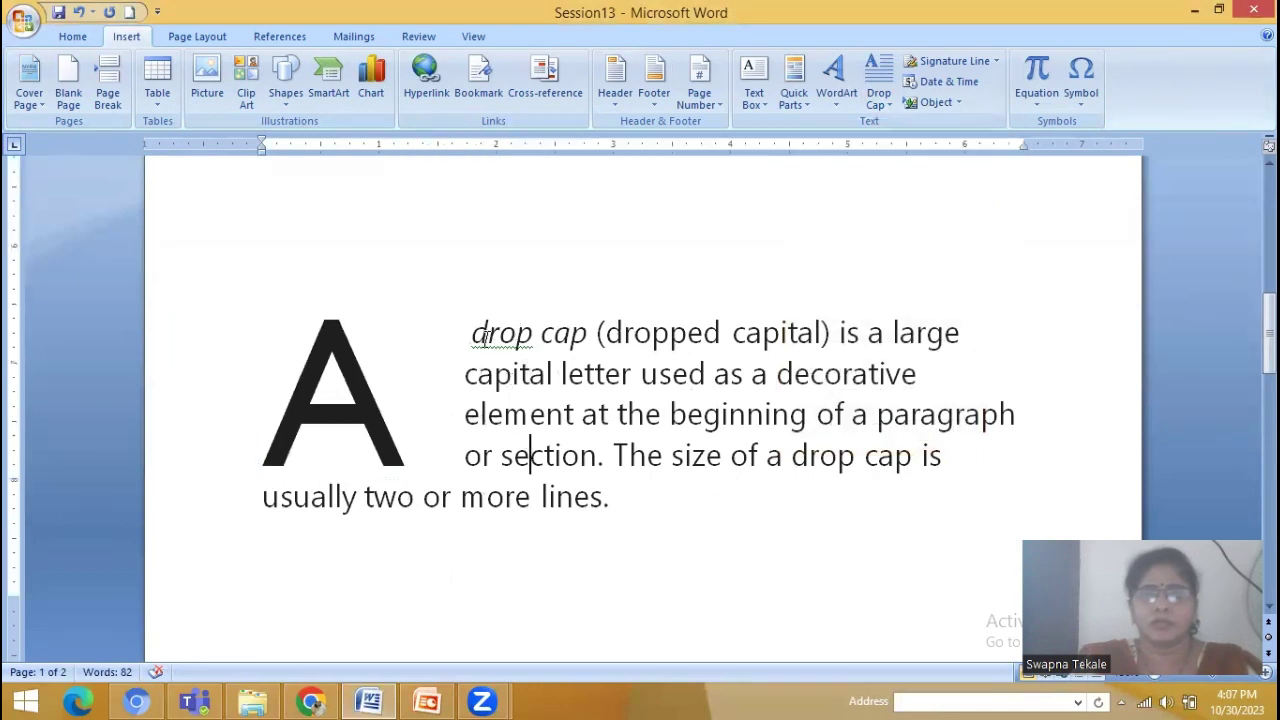
drag(472, 334, 983, 445)
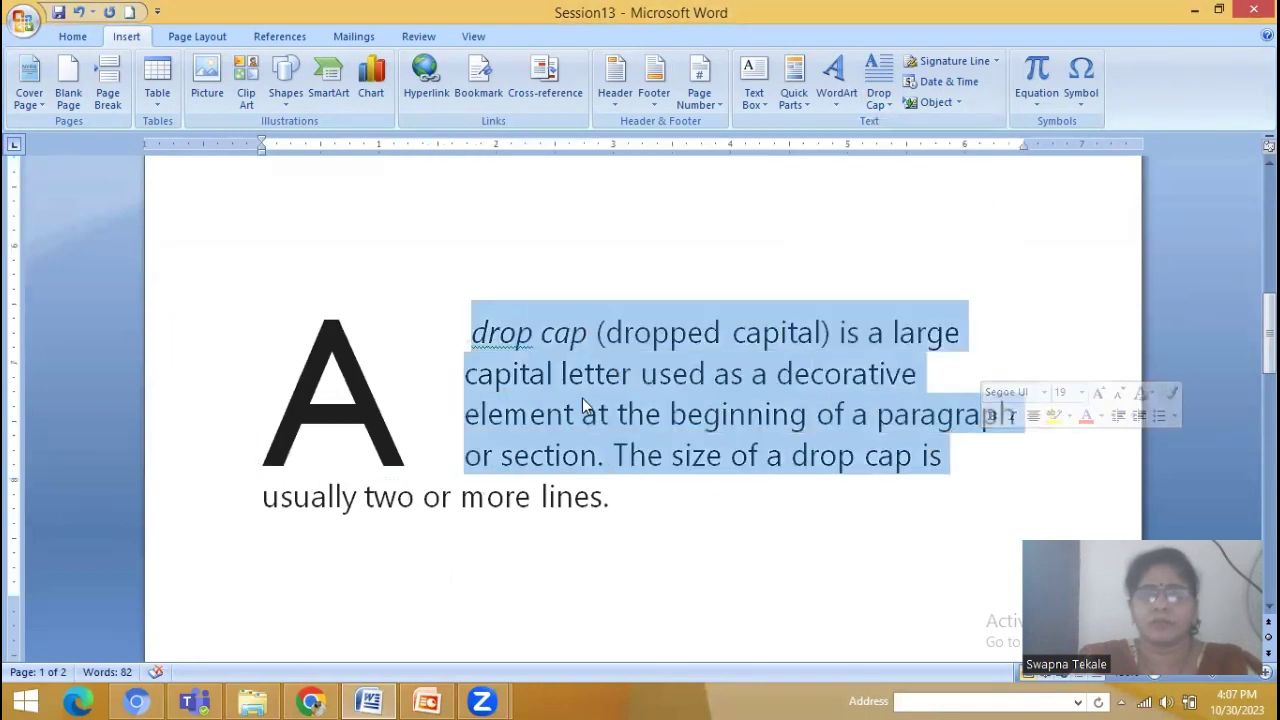
click(583, 406)
Change the font of the drop cap "A" to Garamond and its distance from the text to 0.2 inch
click(300, 405)
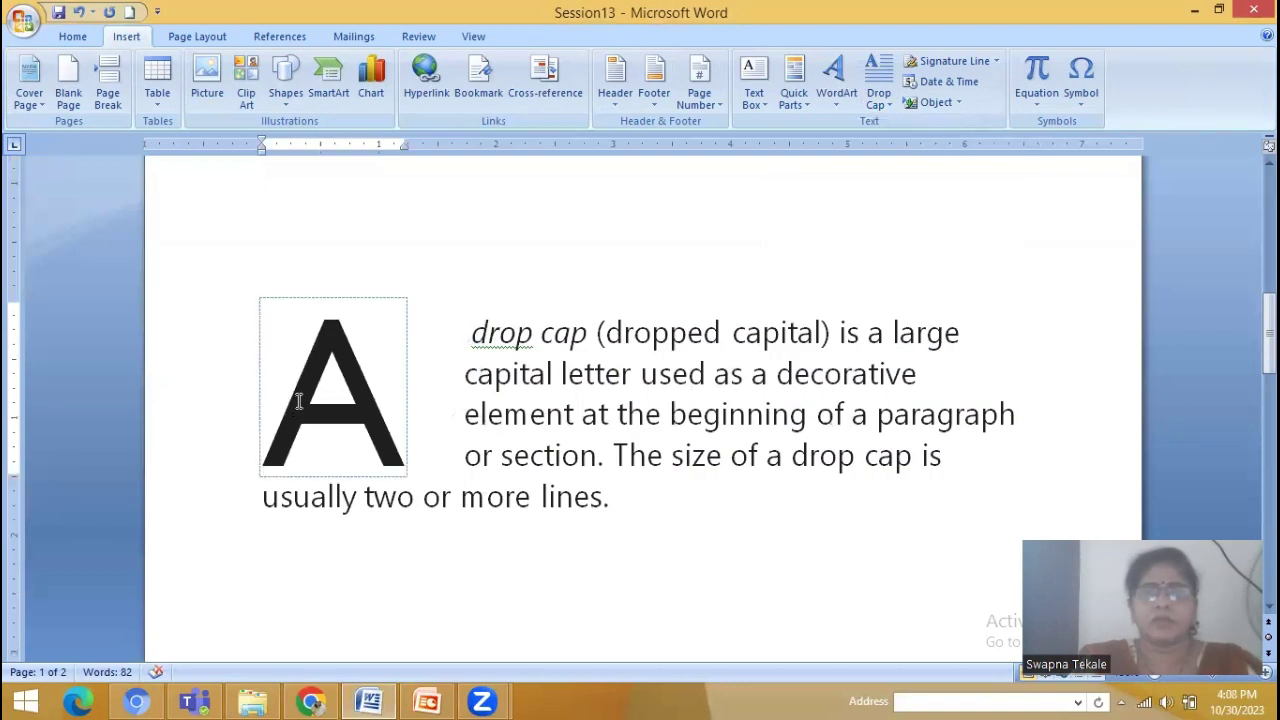
click(879, 92)
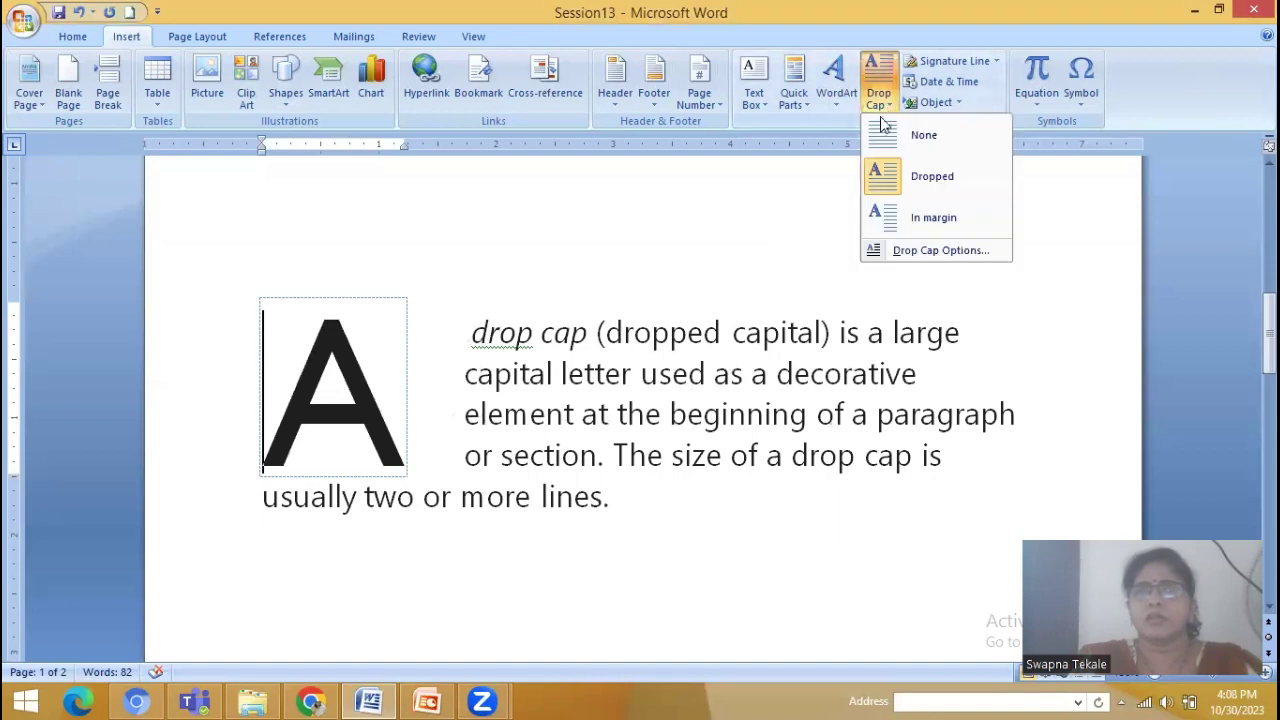
click(910, 251)
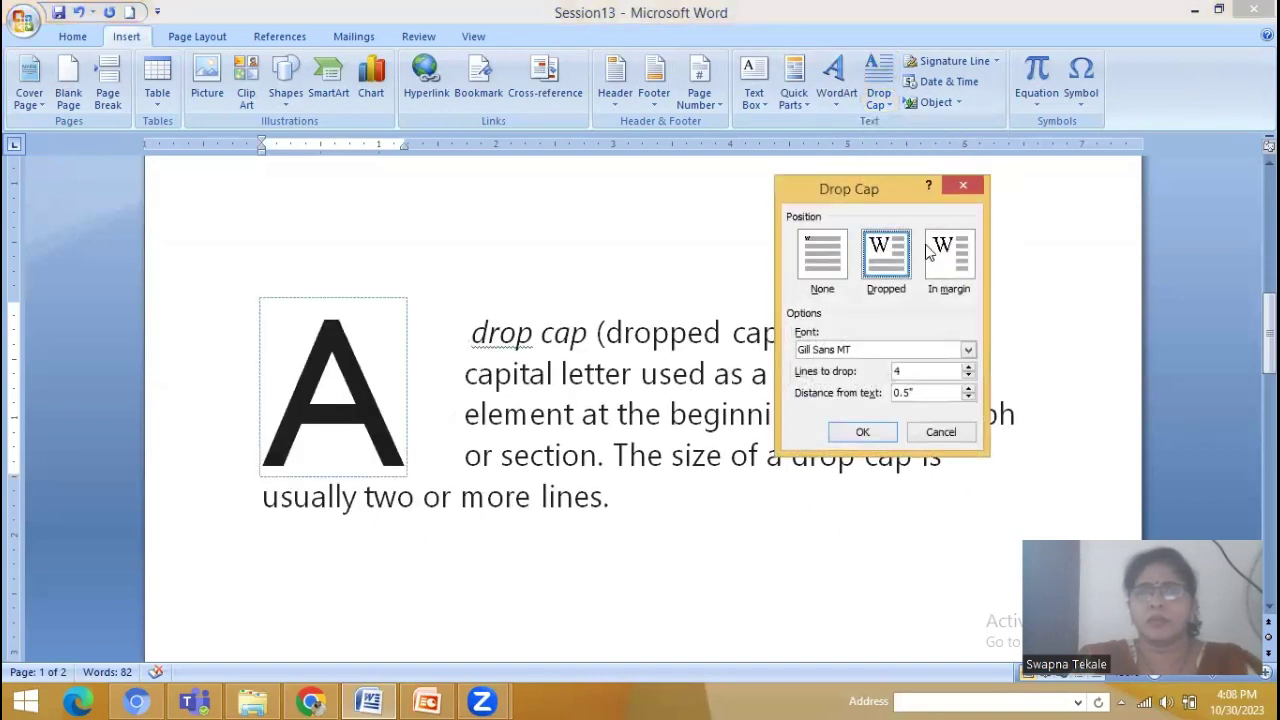
click(968, 350)
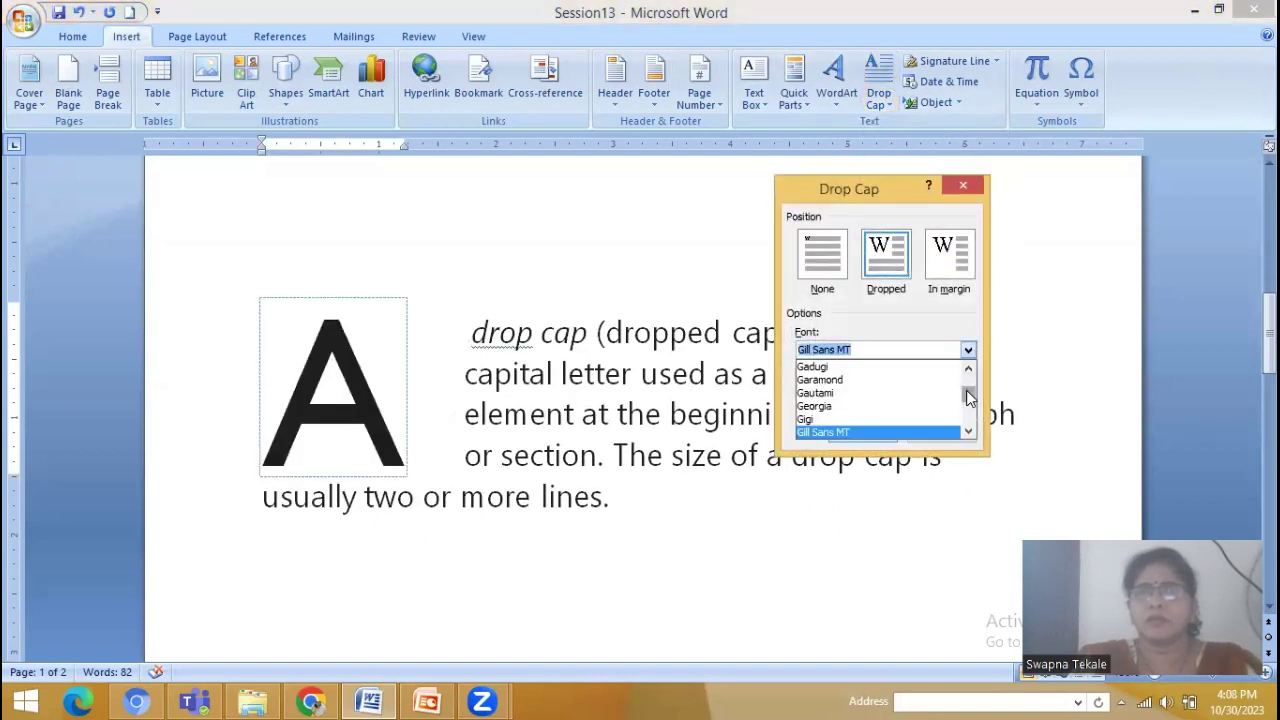
click(873, 381)
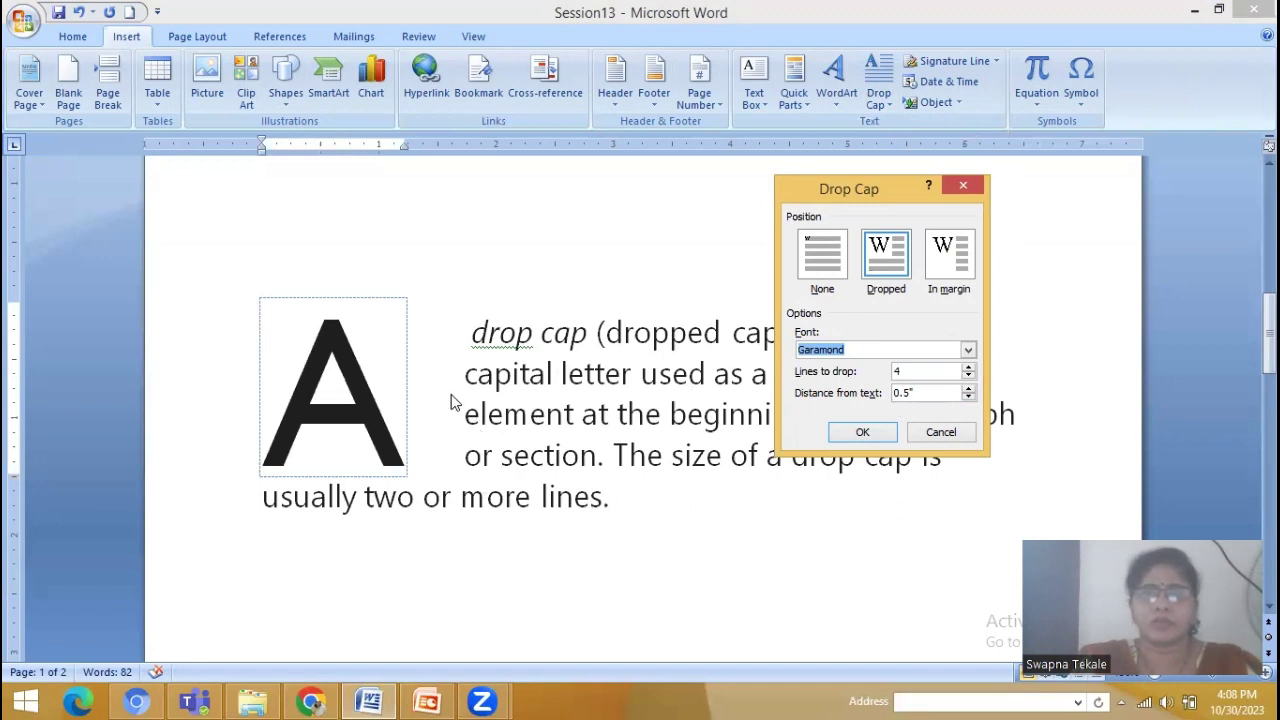
click(968, 398)
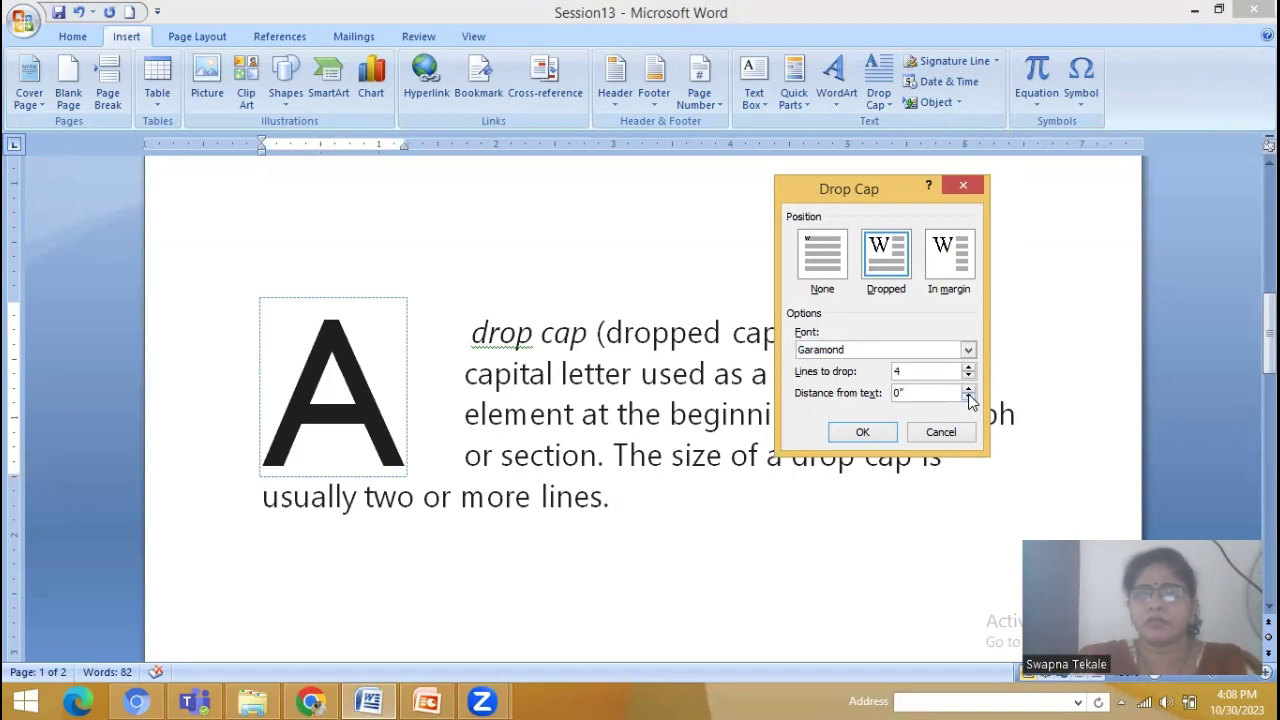
click(968, 387)
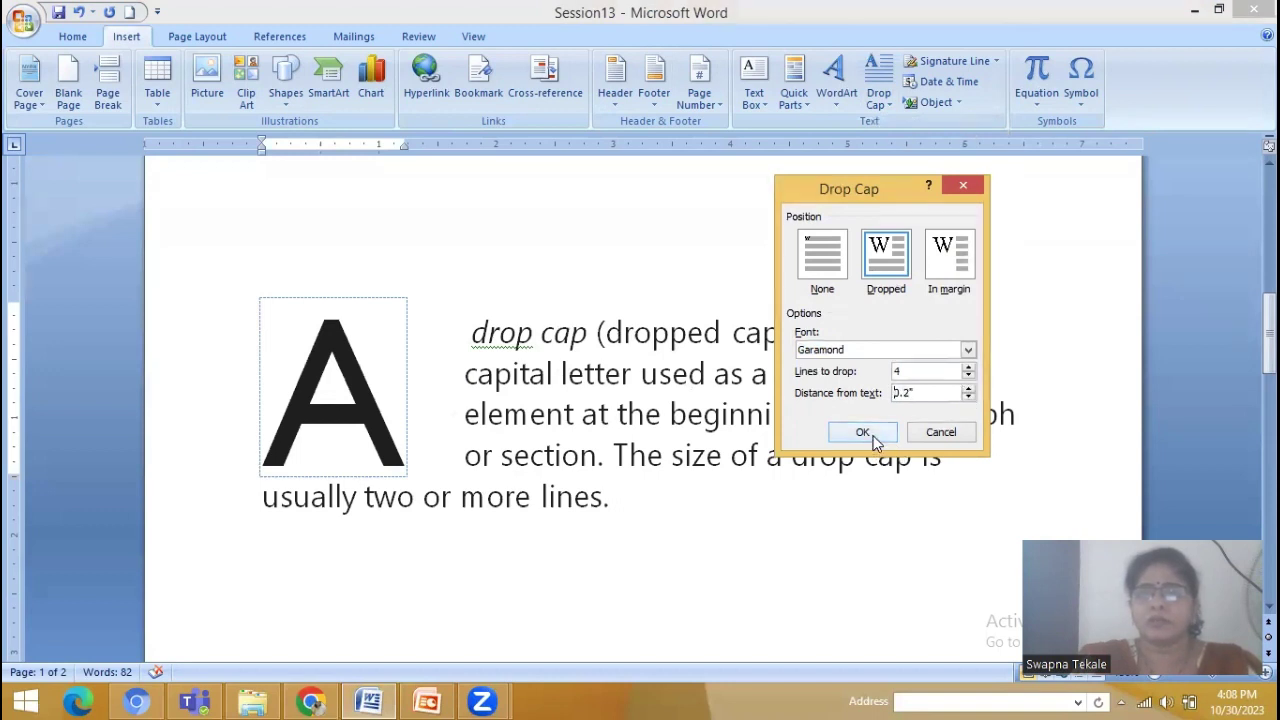
click(870, 438)
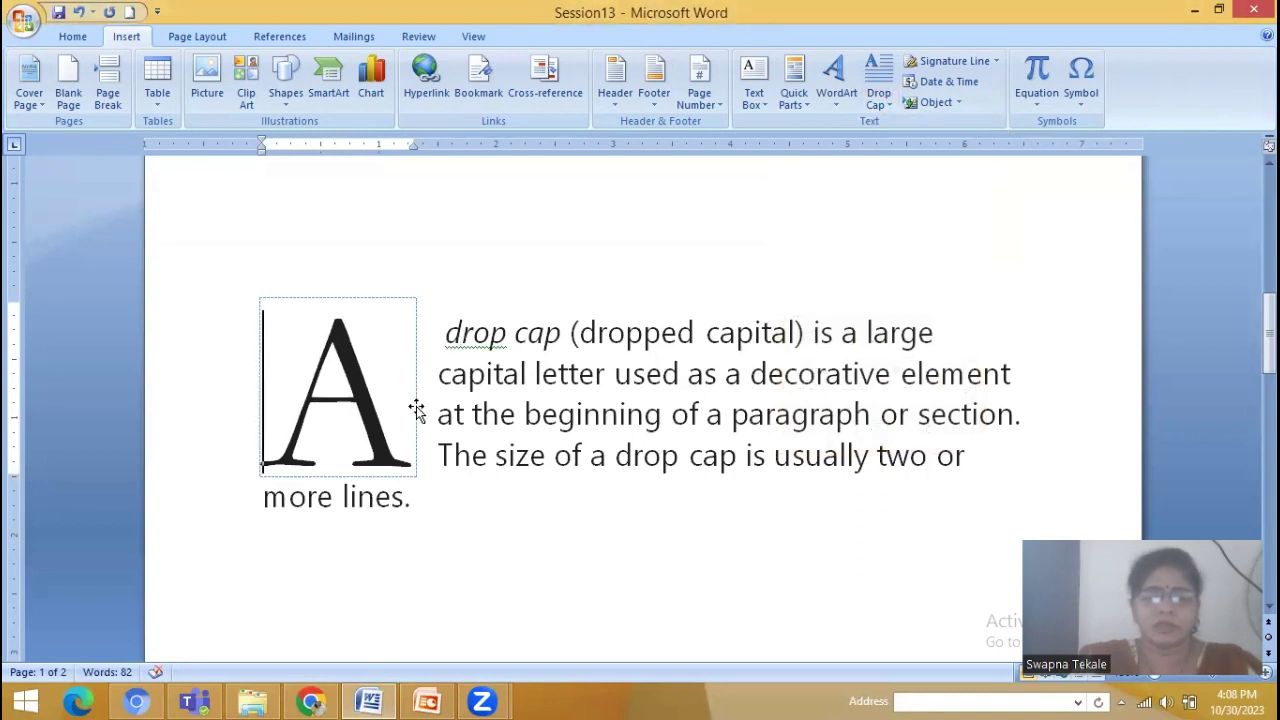
Select the drop cap "A" of the definition paragraph and change its position to In margin
click(483, 389)
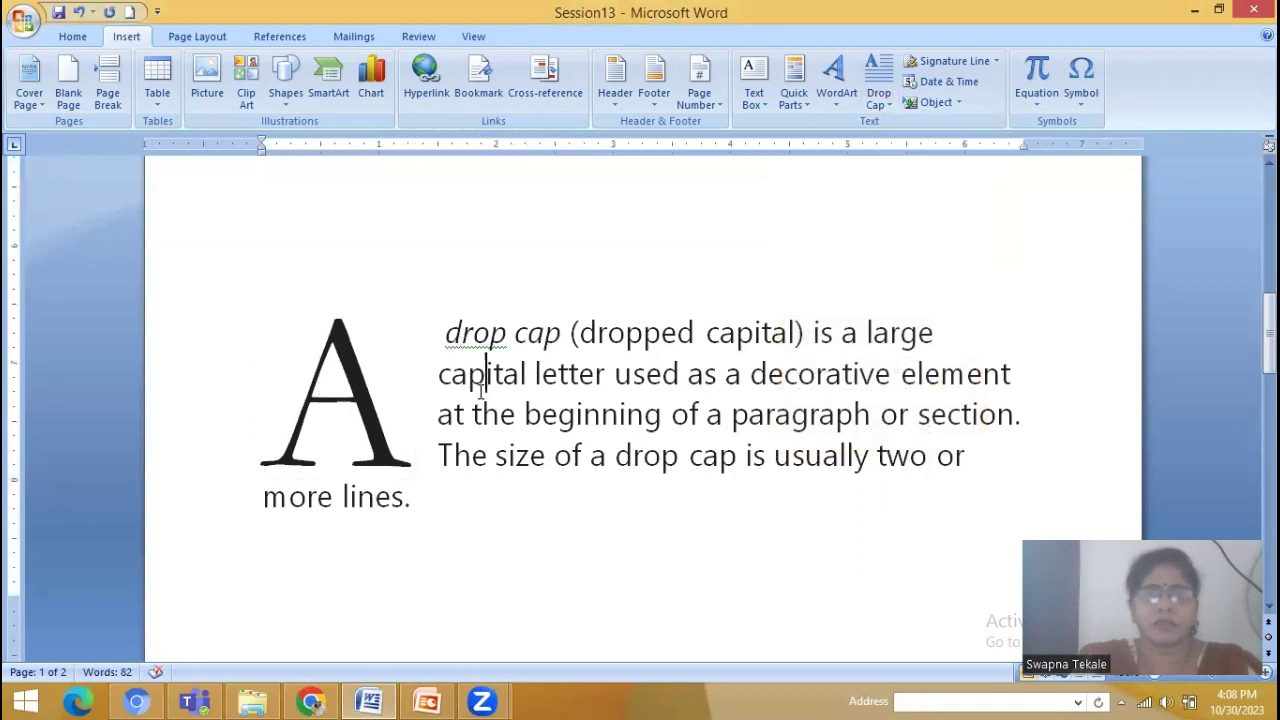
click(335, 378)
drag(324, 370, 383, 371)
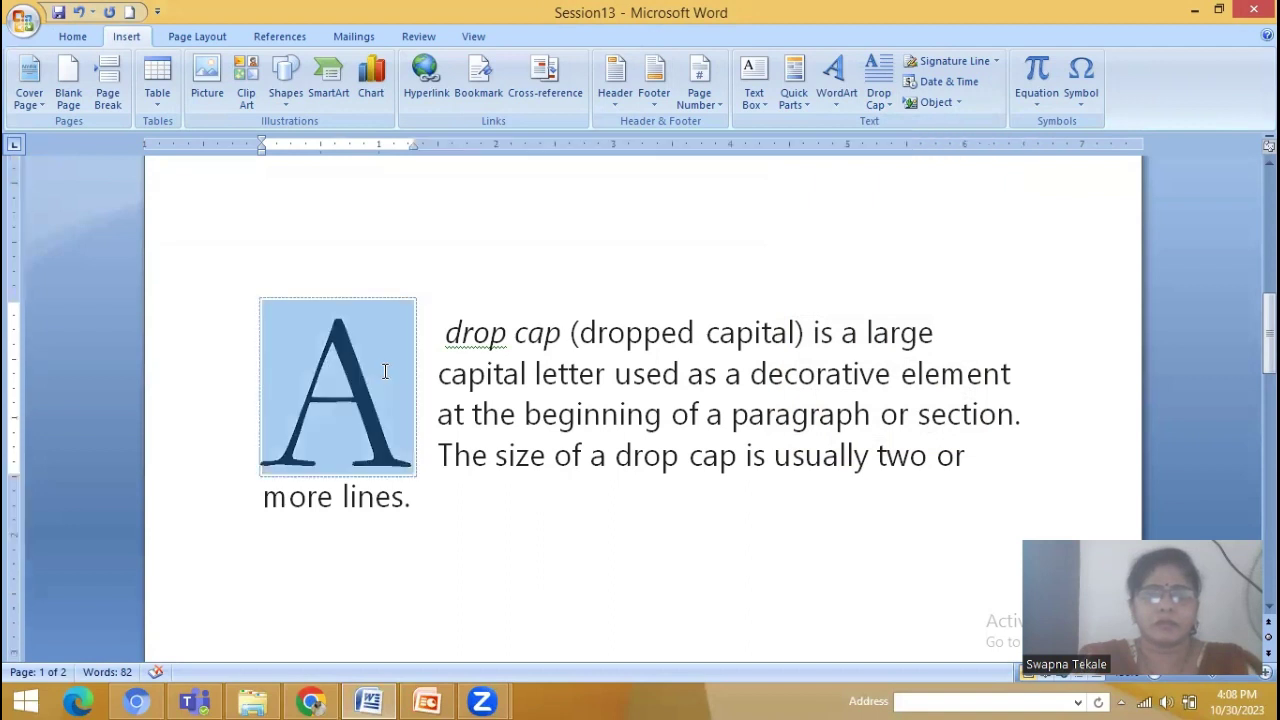
click(318, 375)
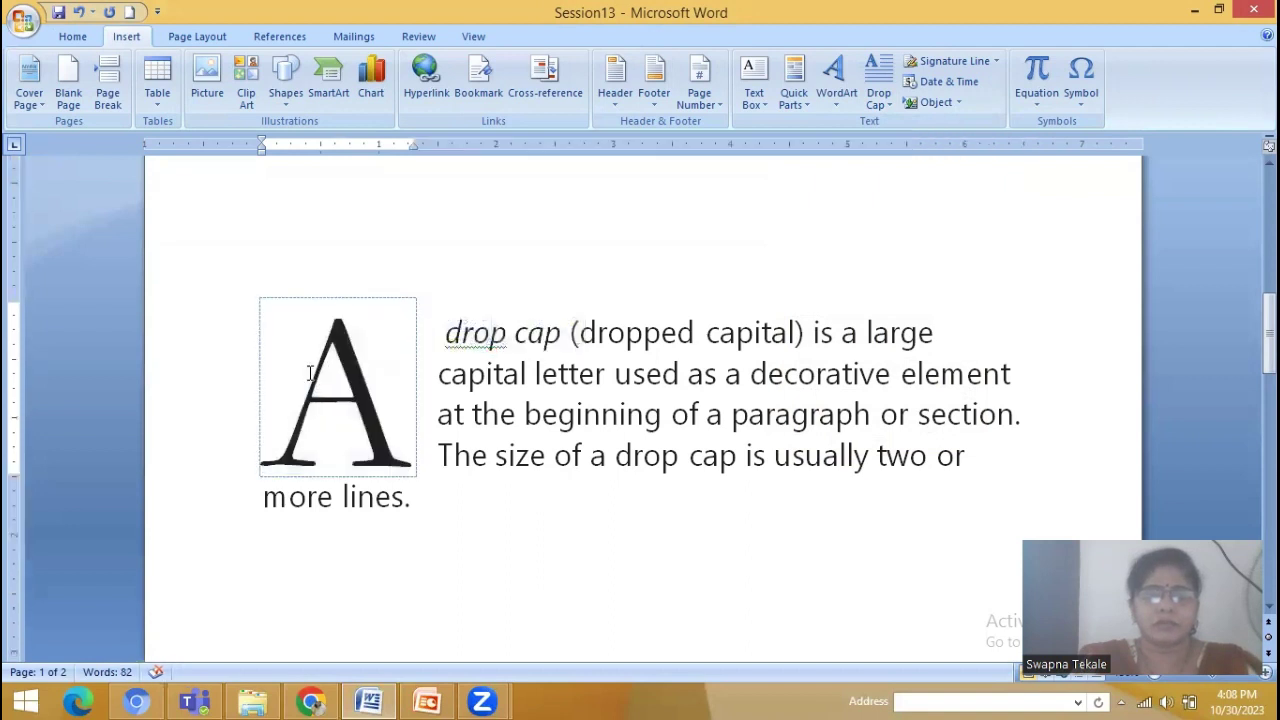
click(368, 380)
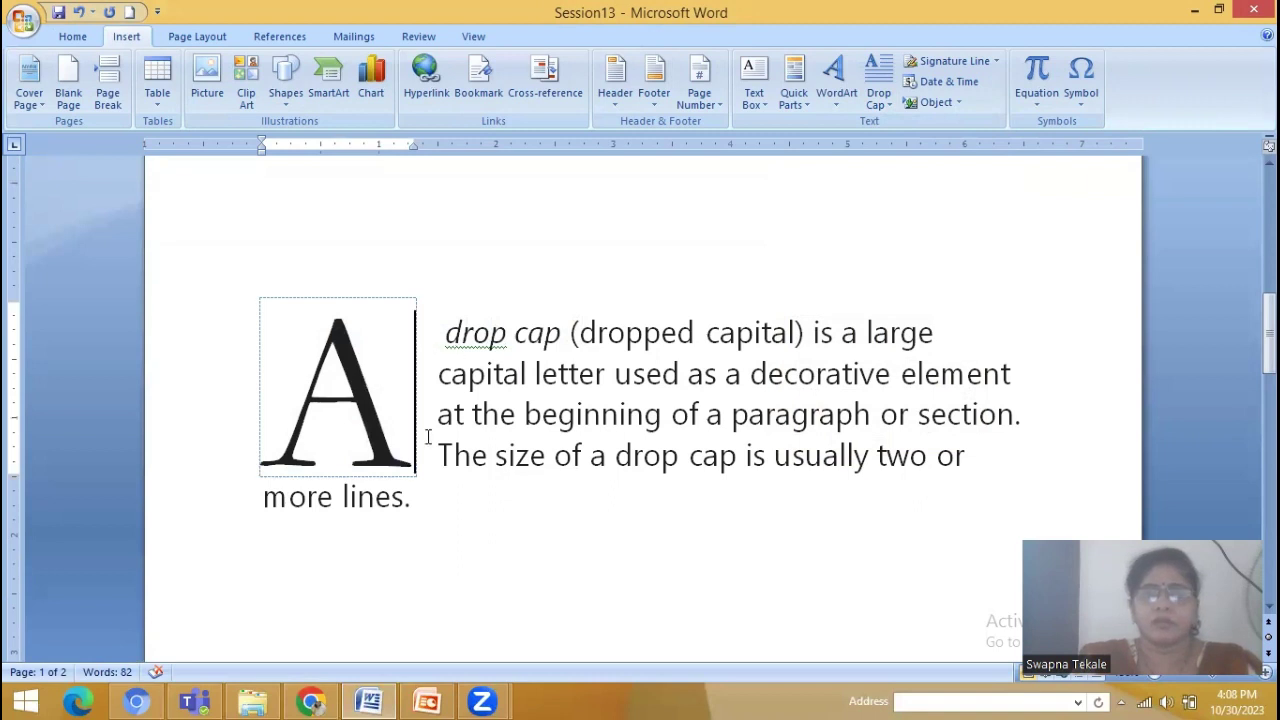
click(362, 390)
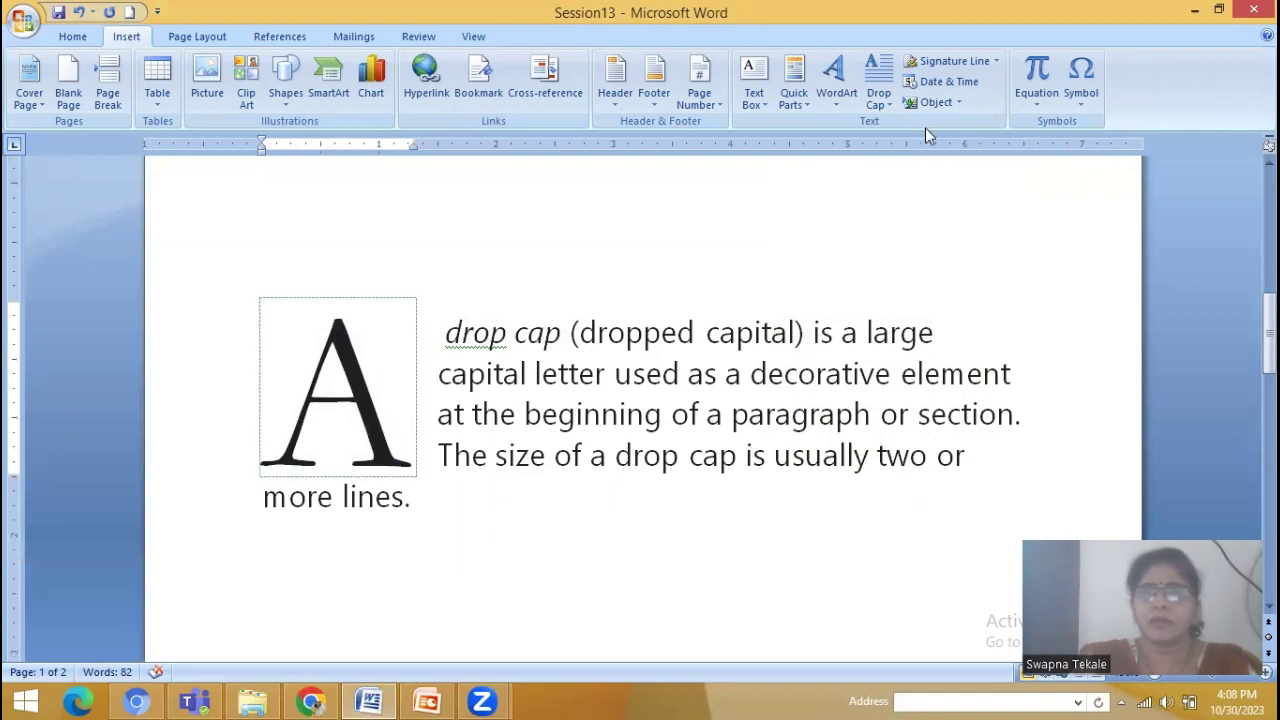
click(876, 110)
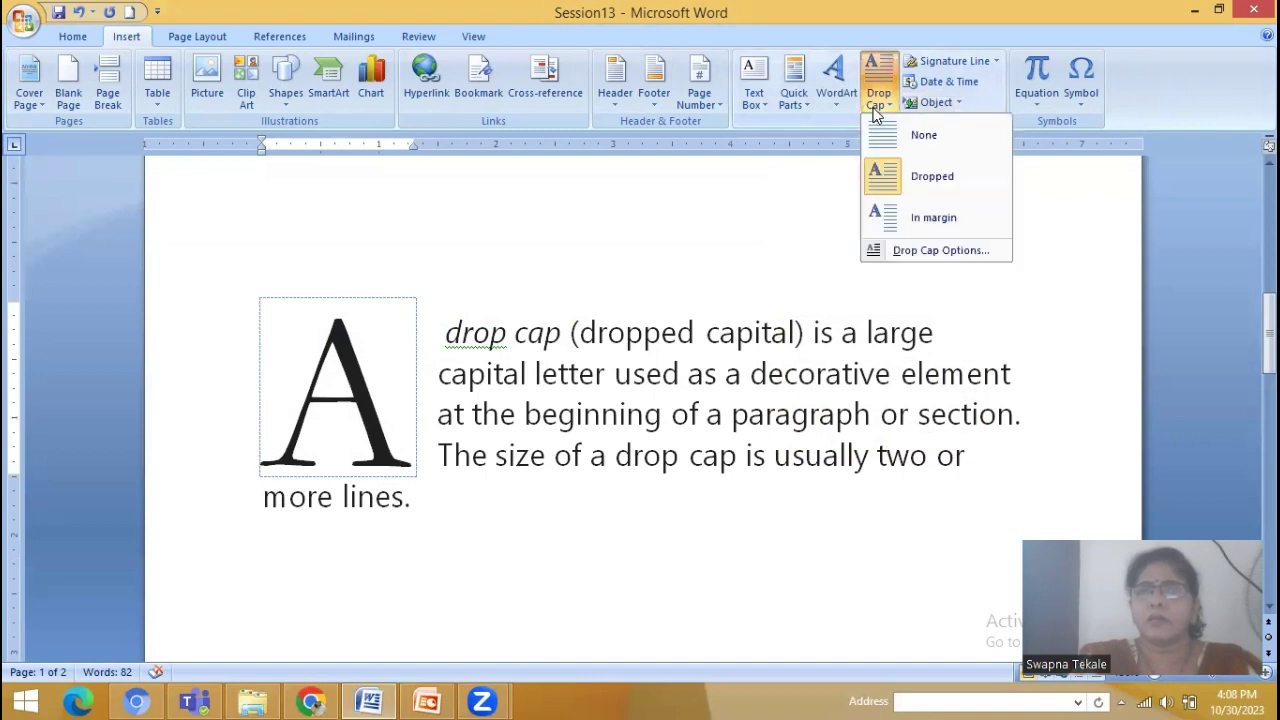
click(940, 225)
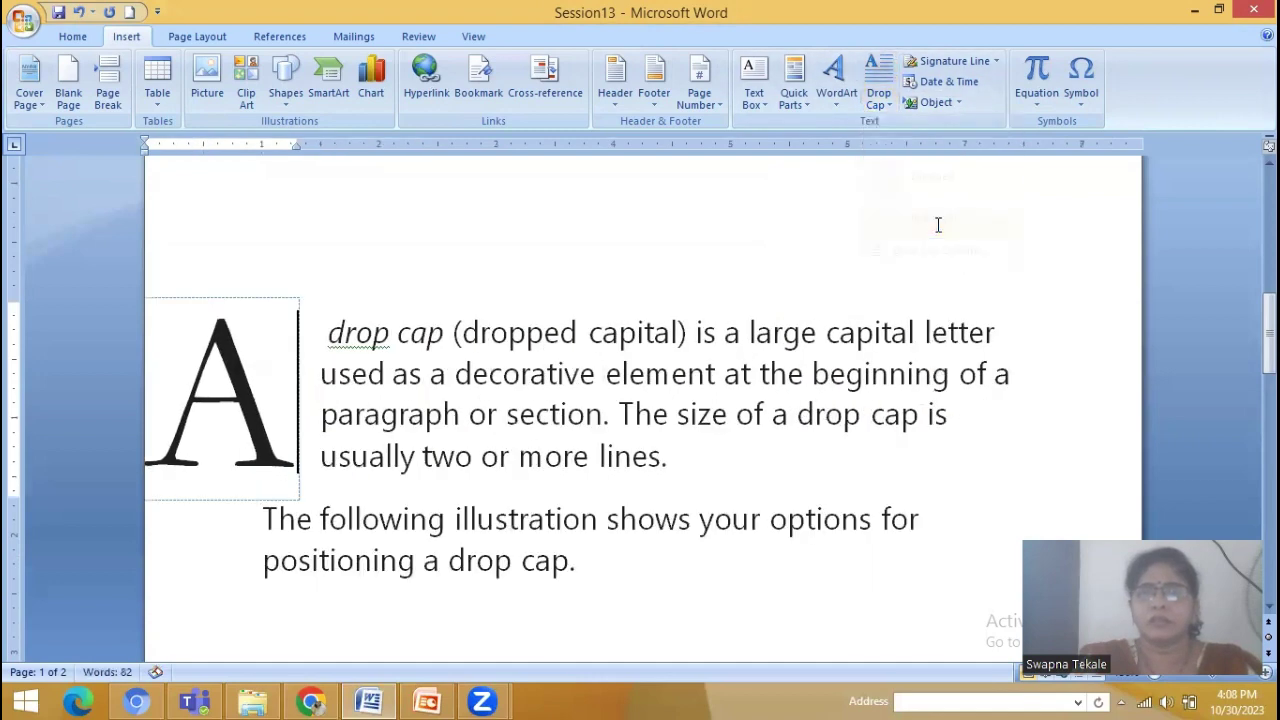
Set the in-margin drop cap "A" to 2 lines to drop and a distance of 0 inch from the text
click(880, 100)
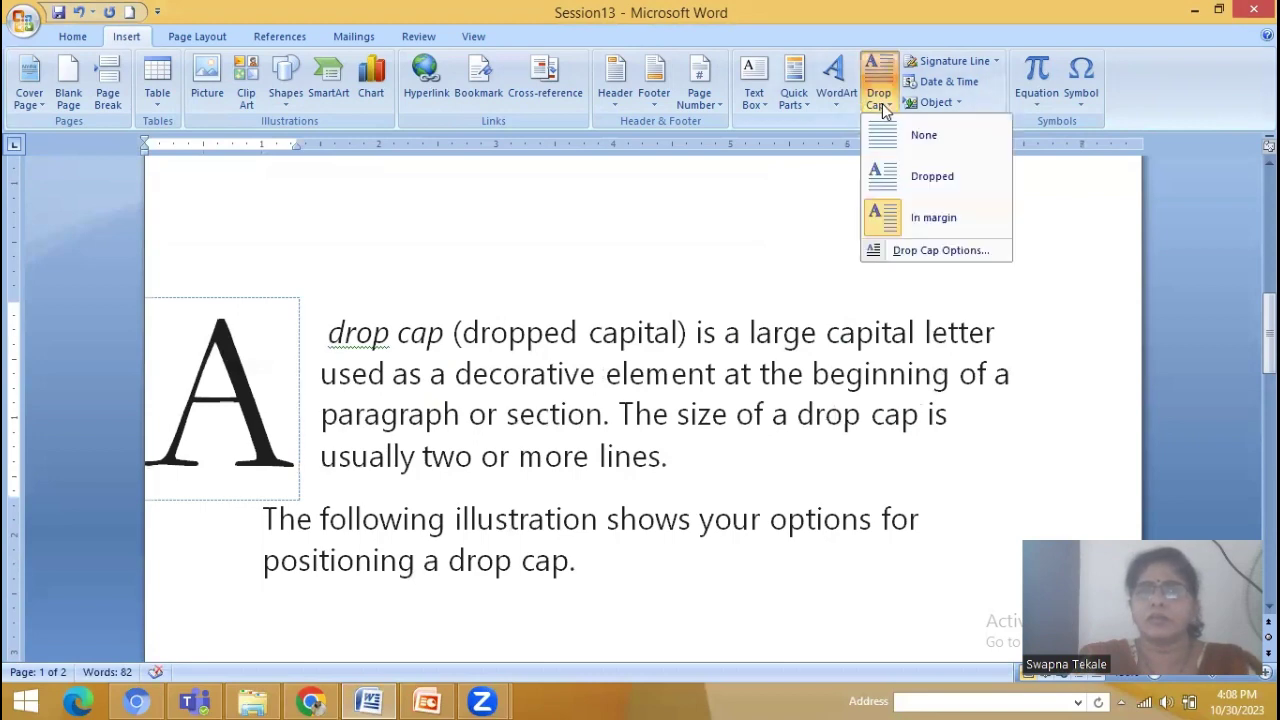
click(917, 250)
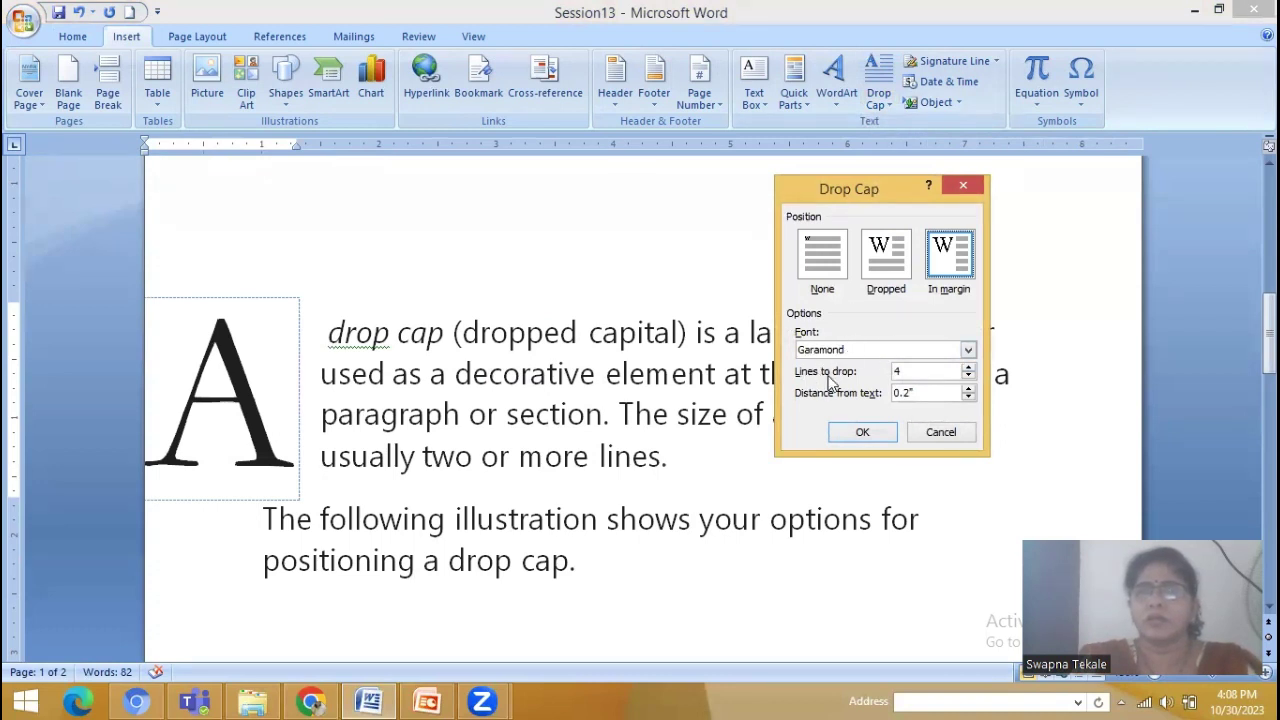
click(968, 368)
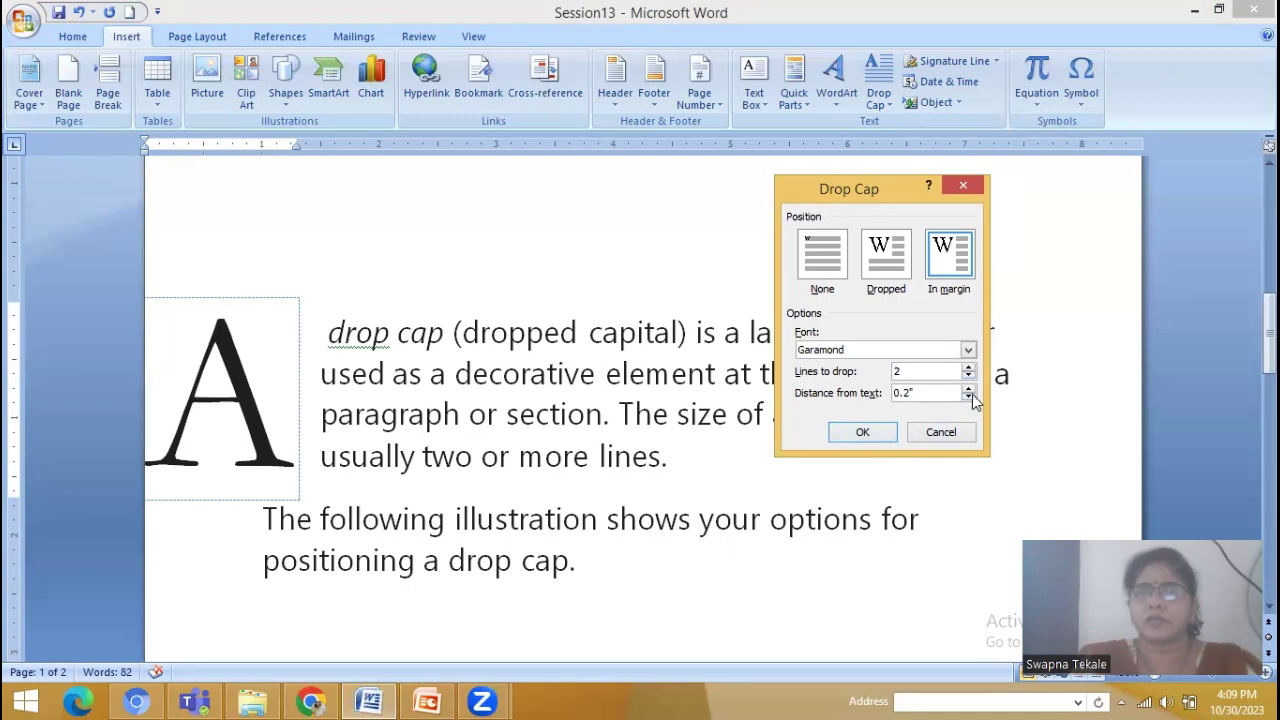
click(968, 396)
click(862, 432)
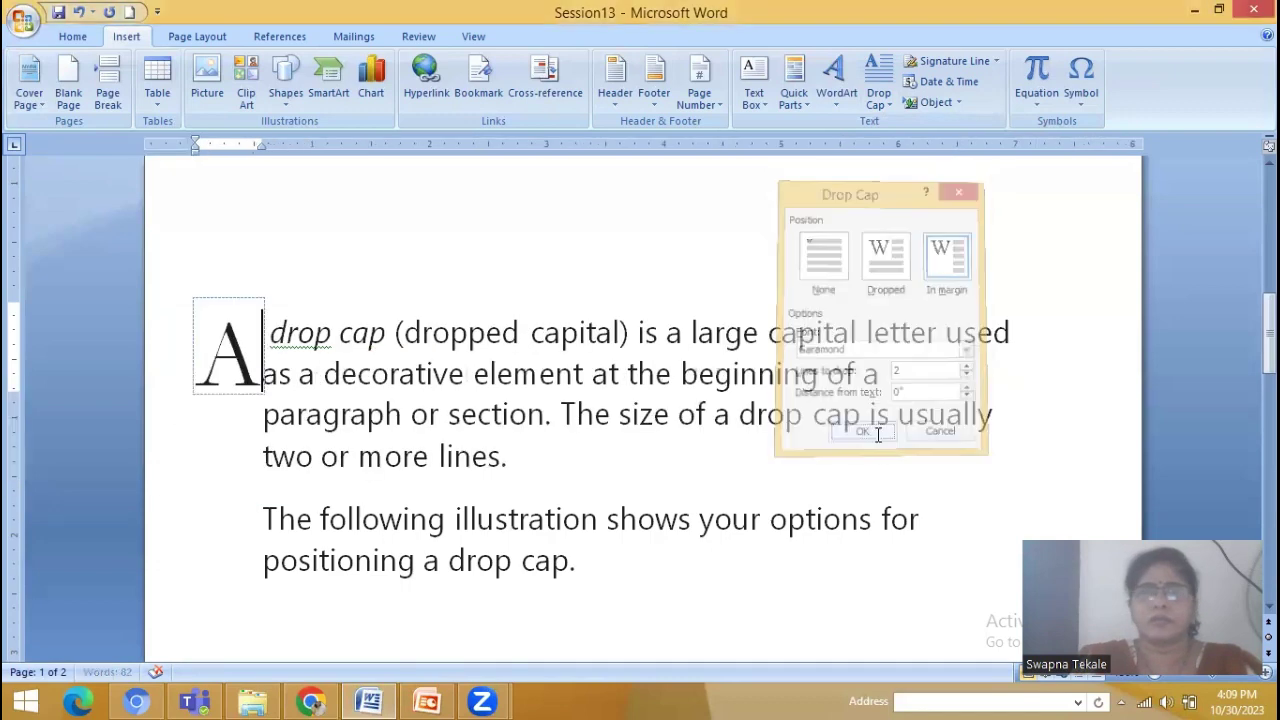
click(308, 350)
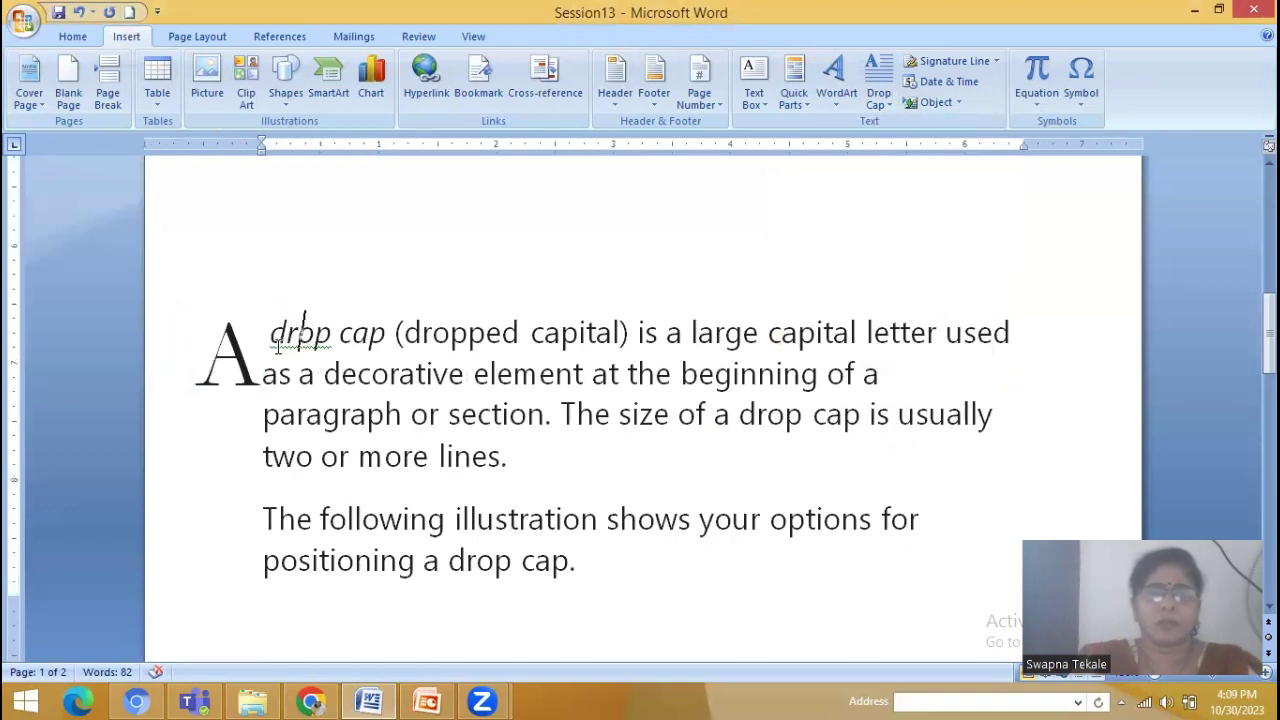
click(243, 350)
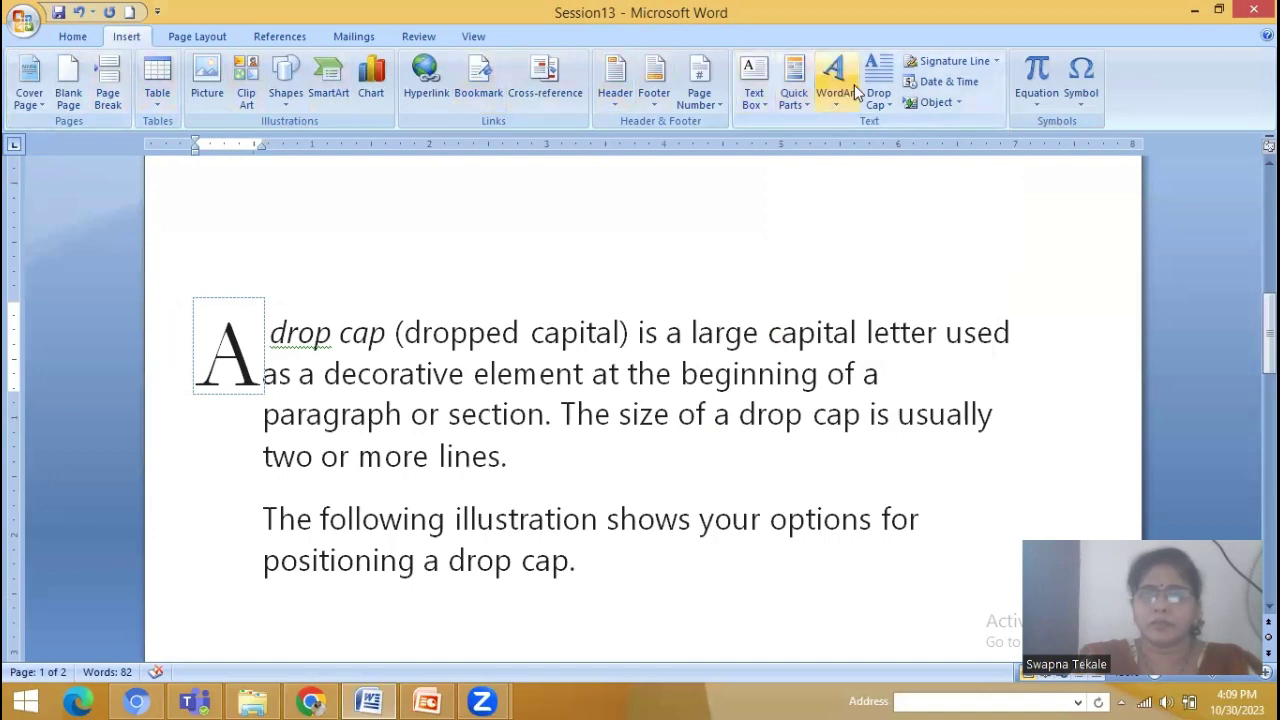
click(729, 413)
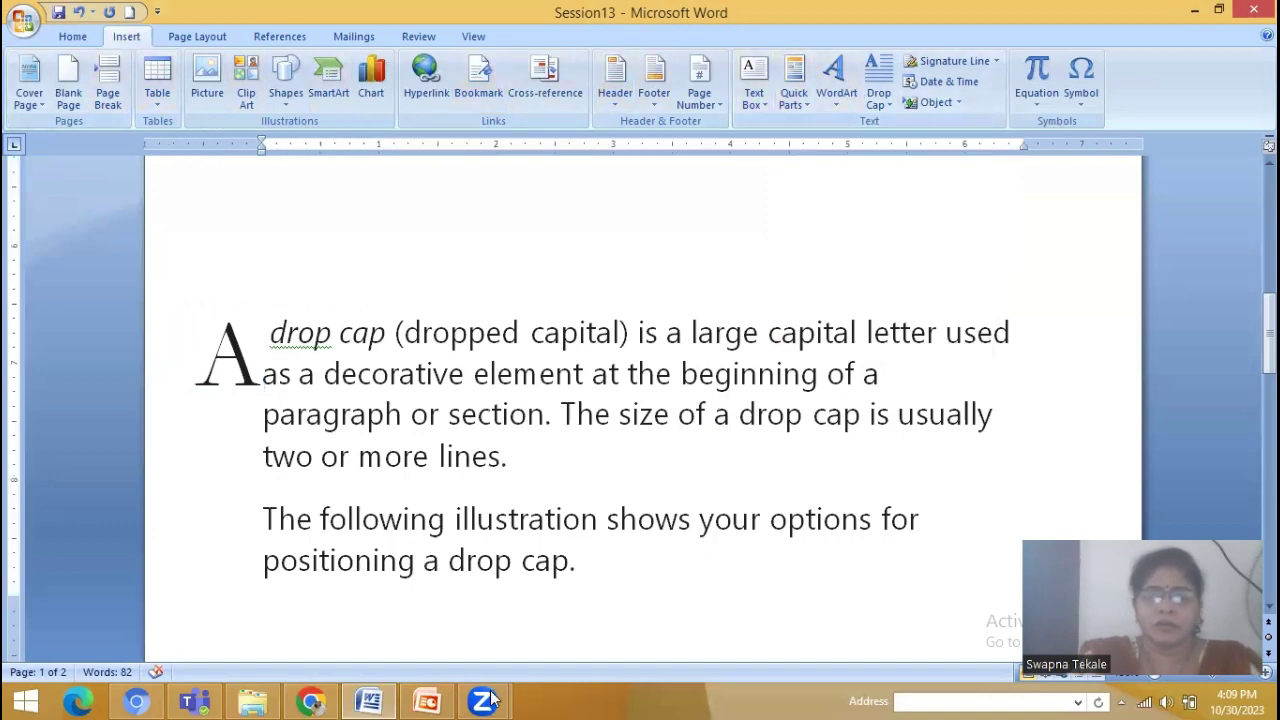
Switch to the session_12 presentation in PowerPoint, review the Word Art and Drop Cap topics on slide 2, and show the "Thank You" slide
click(432, 700)
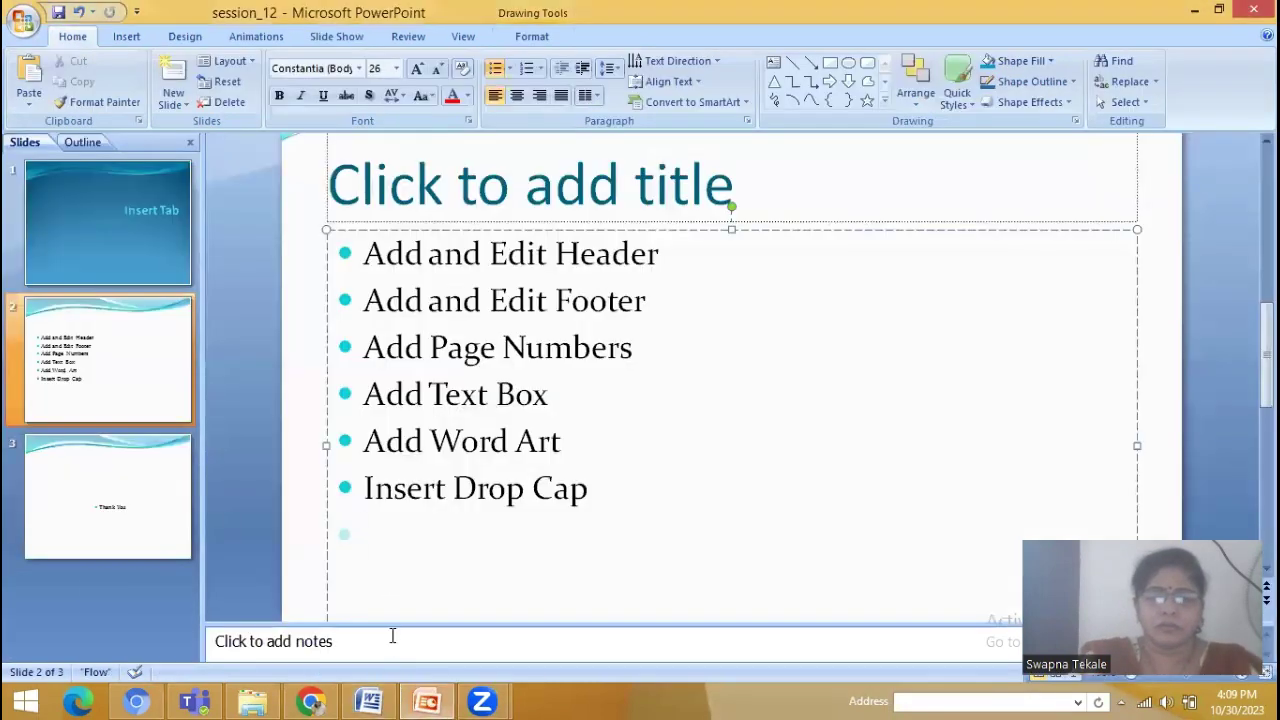
drag(370, 441, 608, 474)
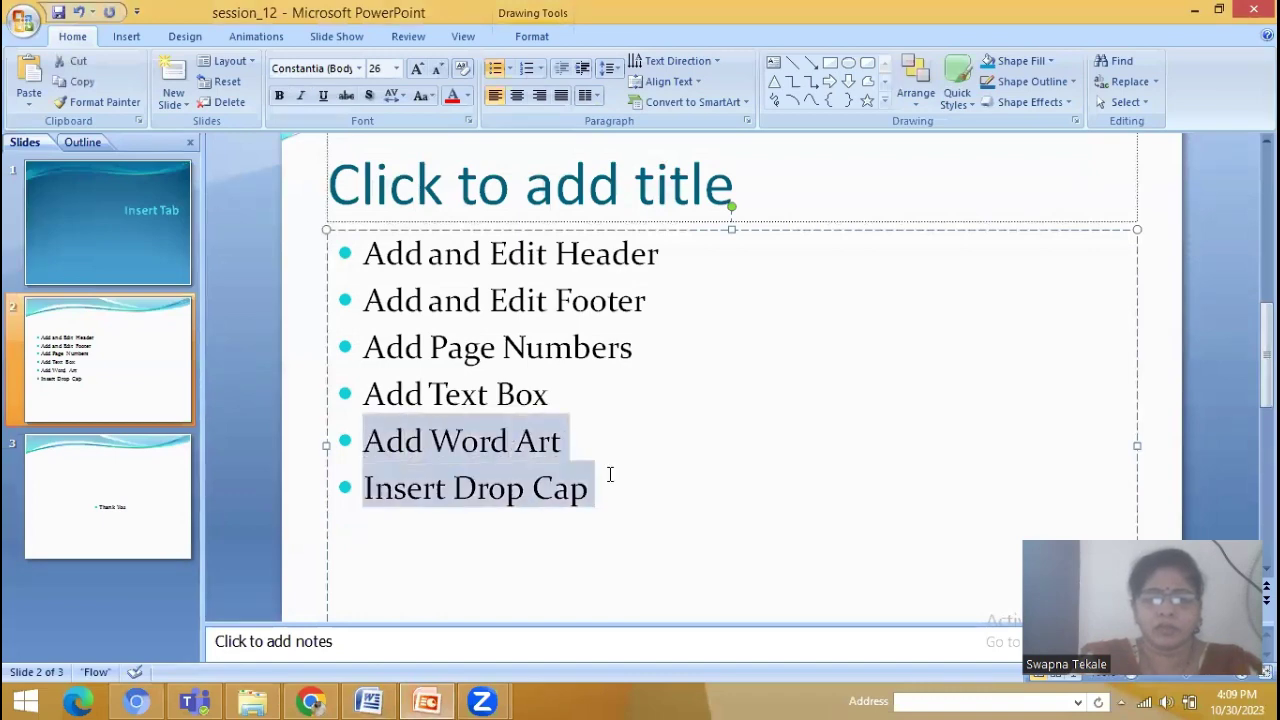
click(448, 487)
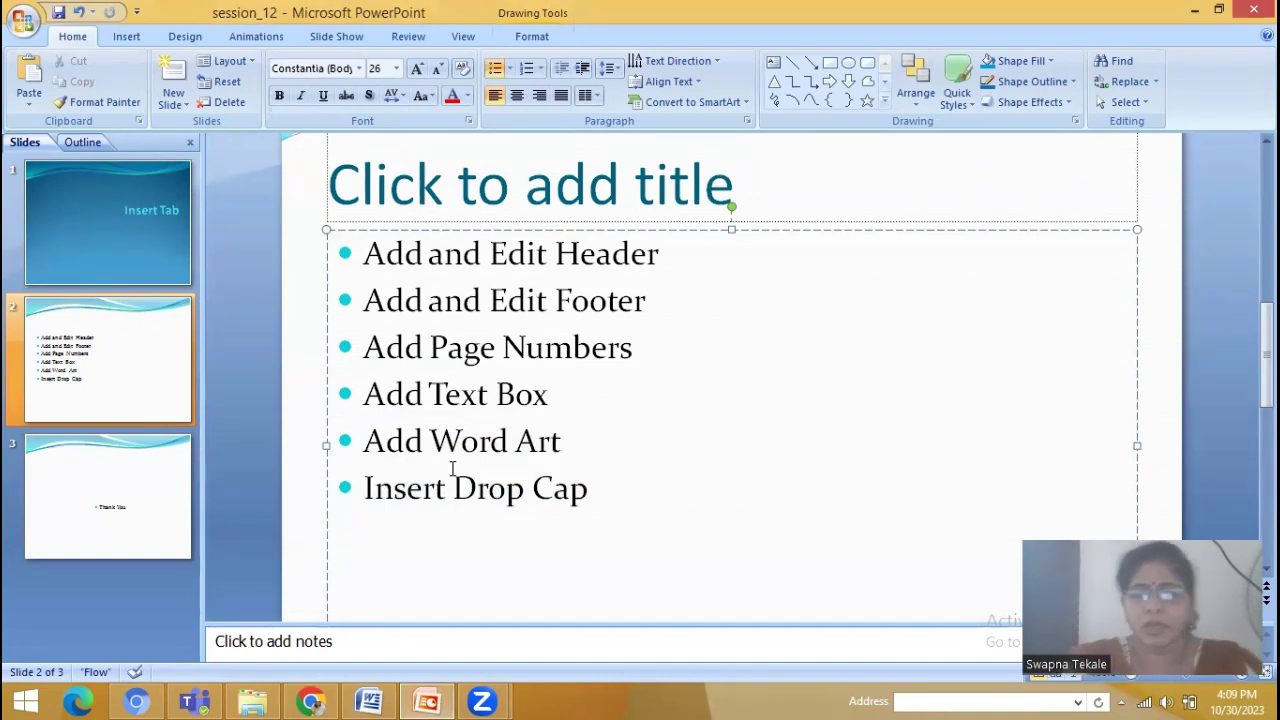
click(143, 476)
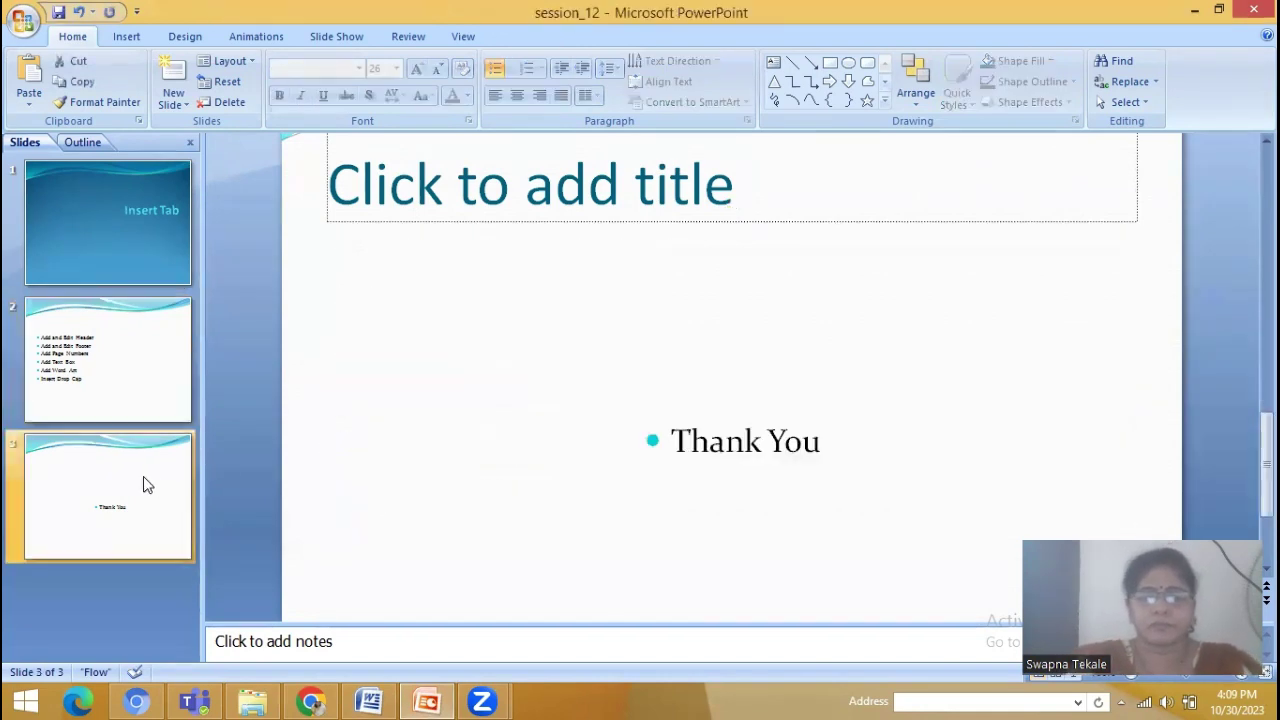